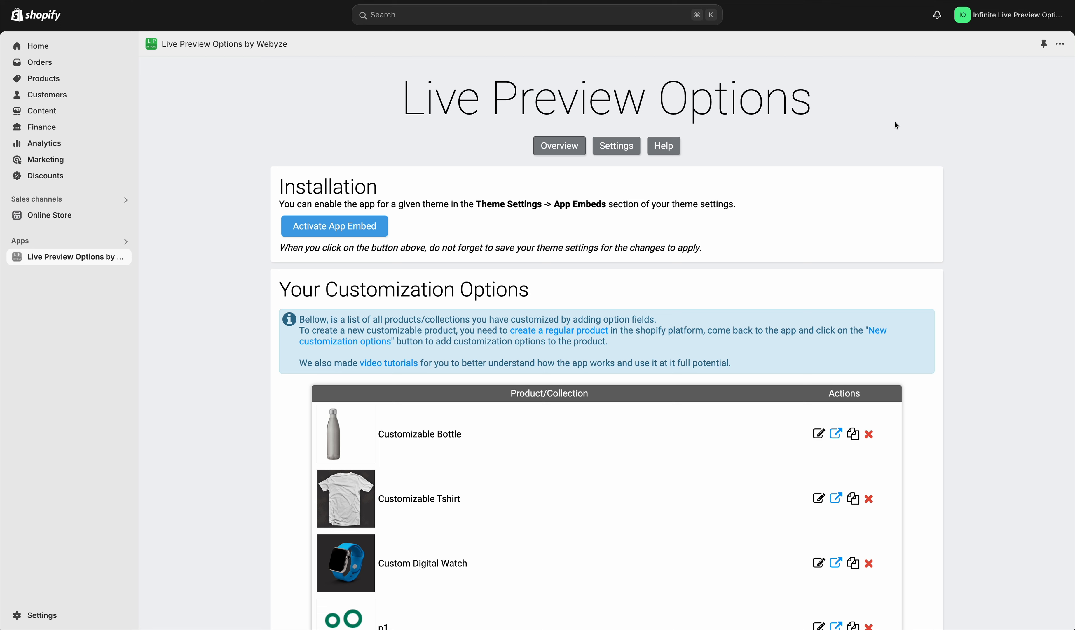
left_click_drag(805, 74, 406, 114)
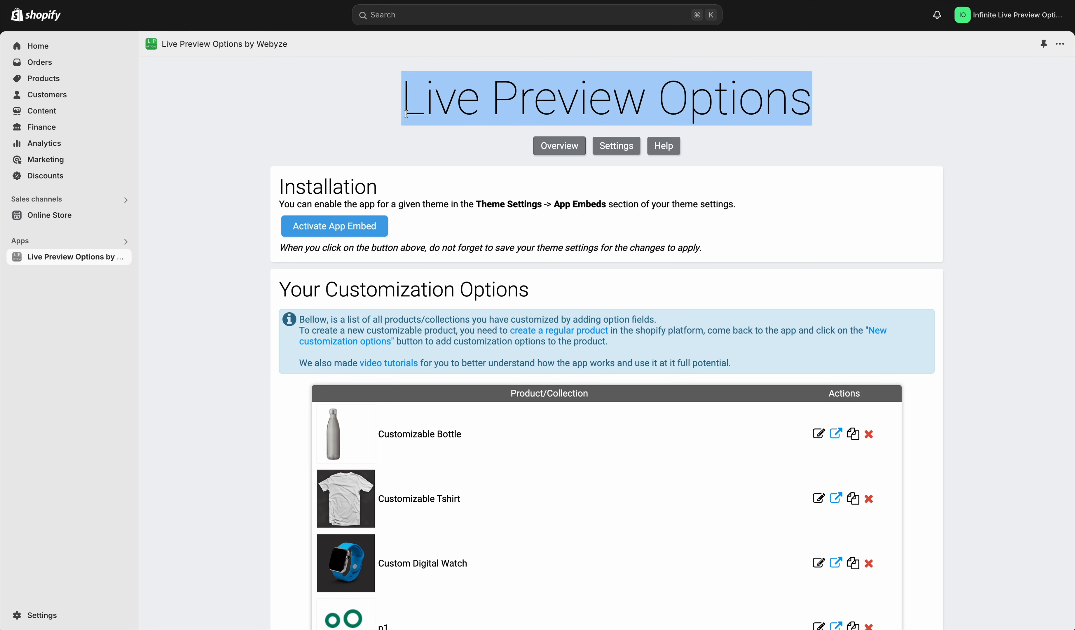
left_click(366, 117)
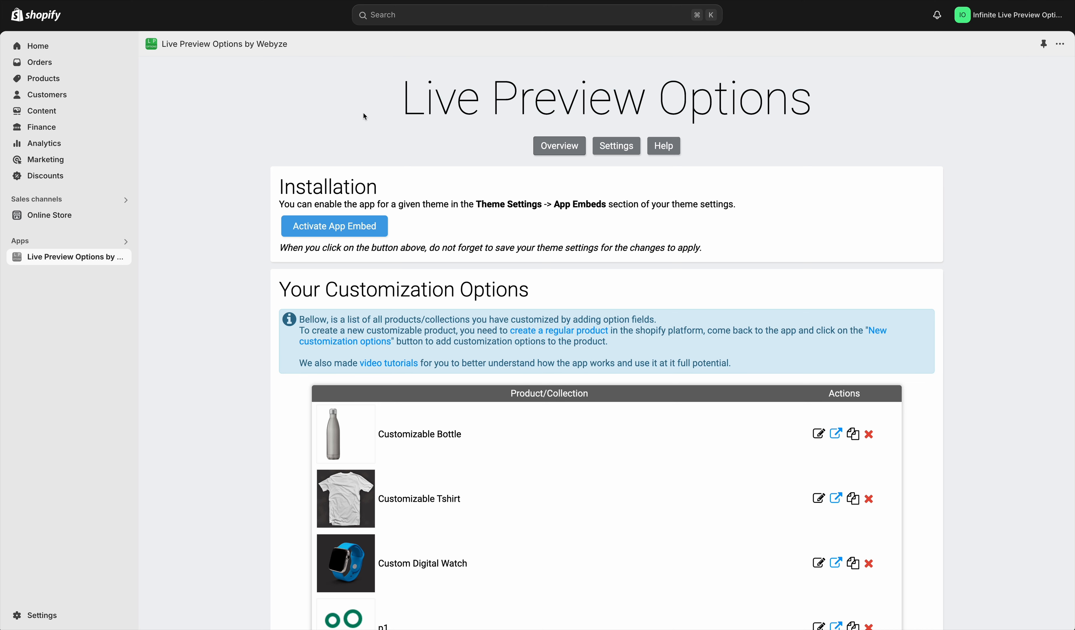
left_click(337, 227)
Start new customization options for a specific product, searching for "Pillow" and selecting Pillow Product.
scroll(476, 251, "down", 3)
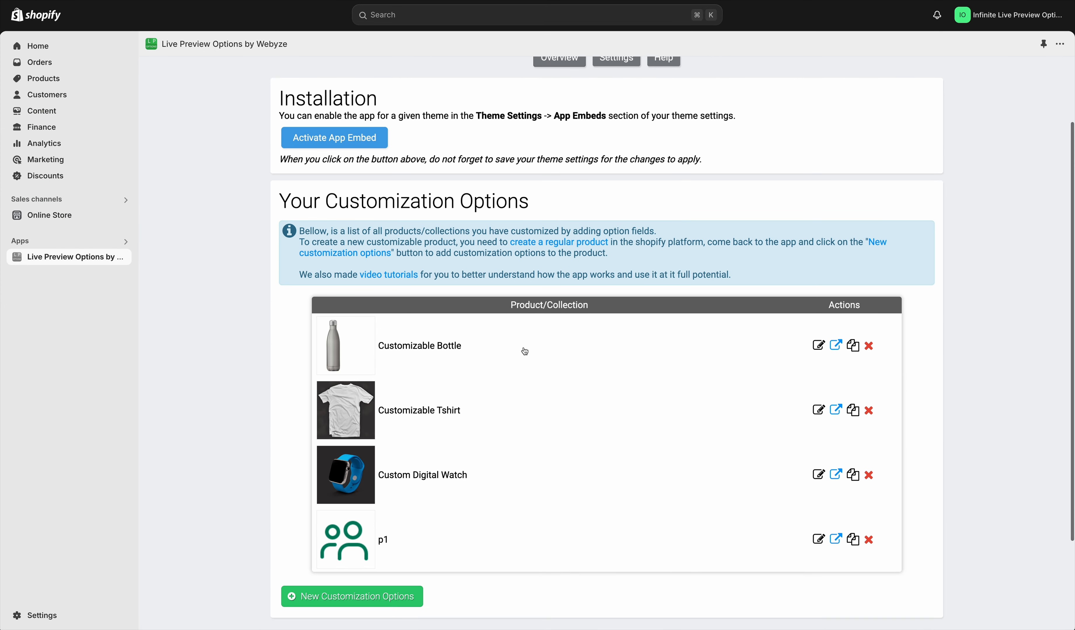
scroll(426, 458, "down", 1)
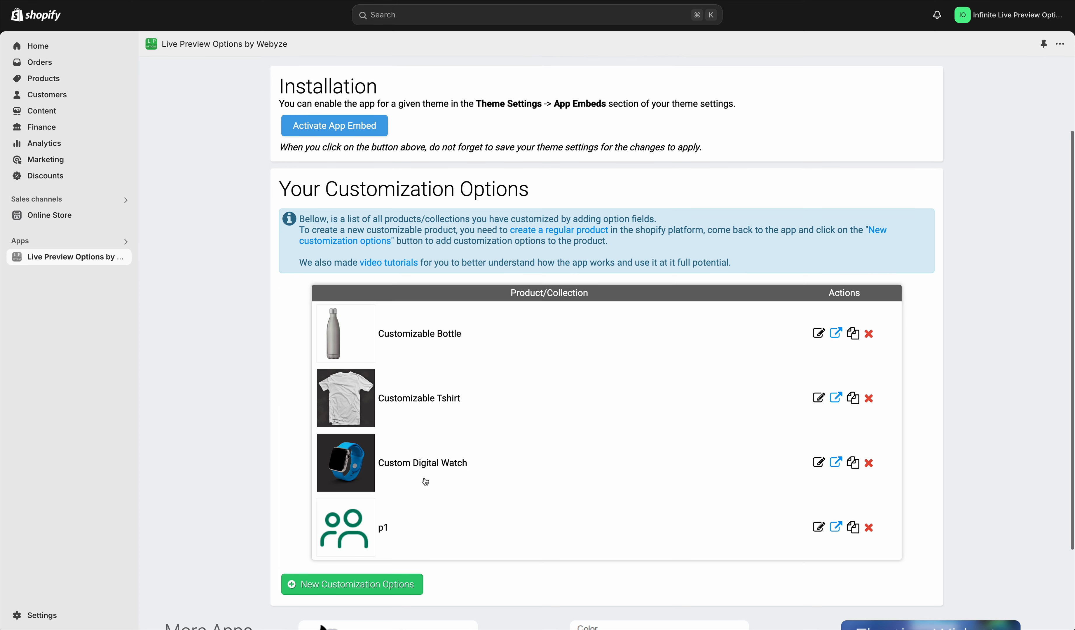
left_click(318, 586)
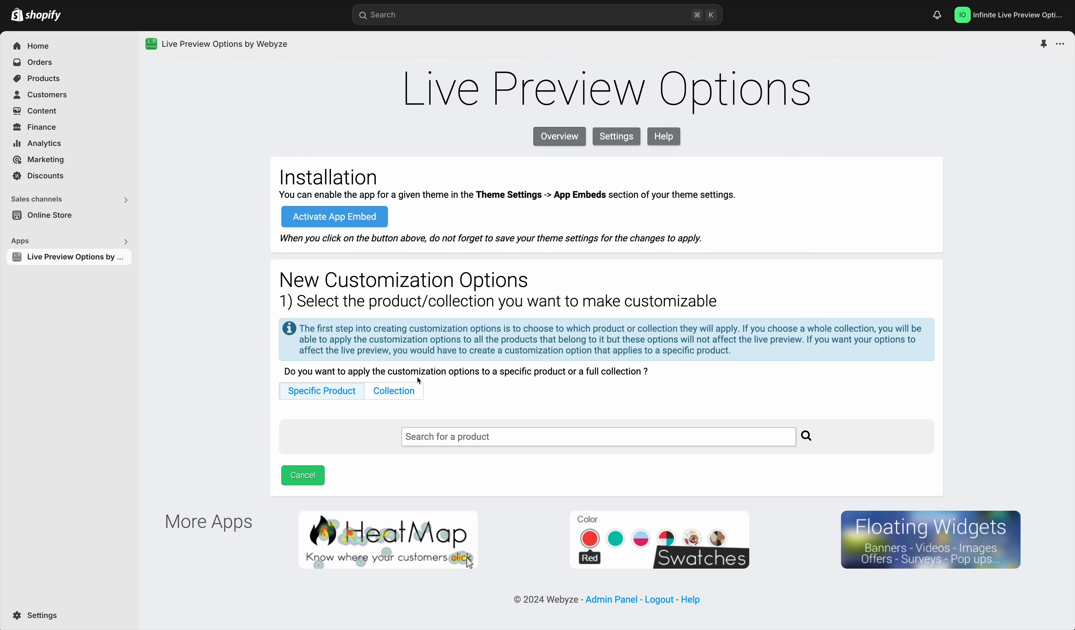
left_click(475, 442)
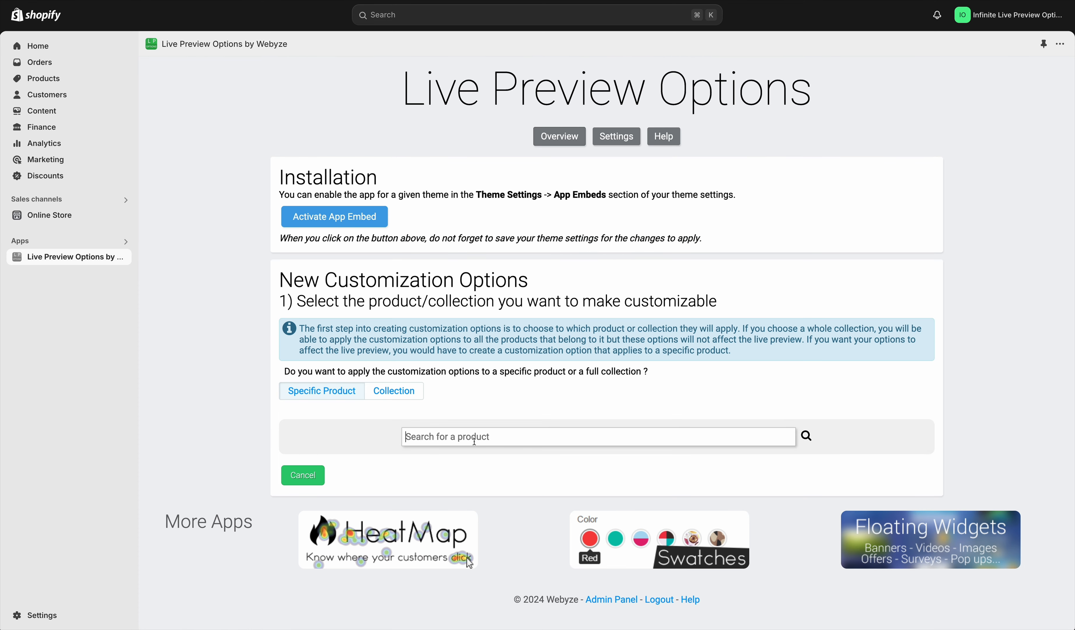
type("Pillow")
left_click(806, 436)
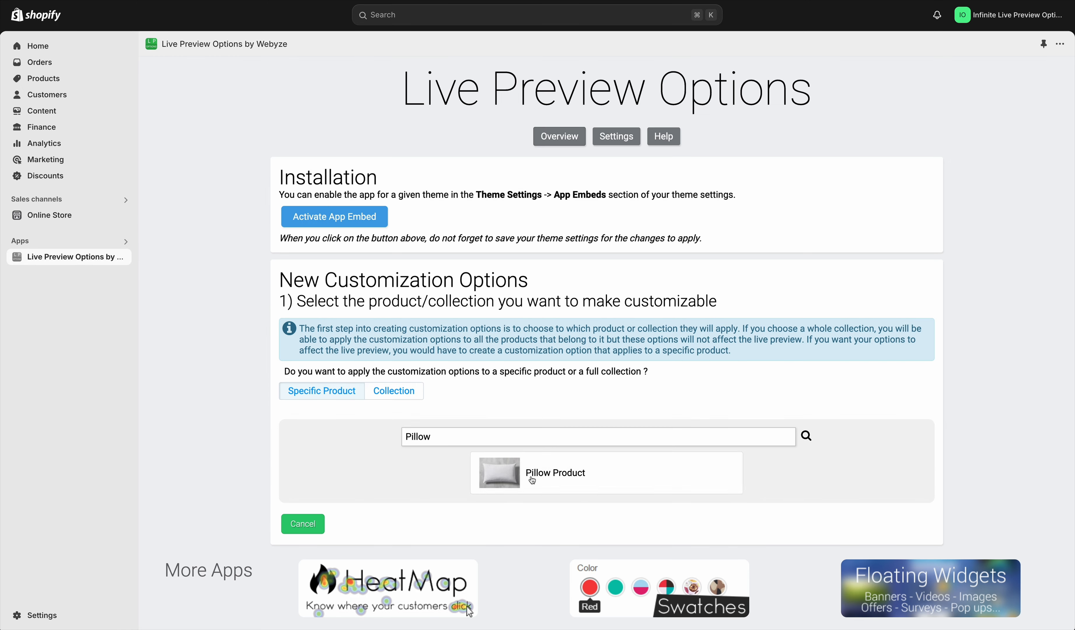
left_click(532, 478)
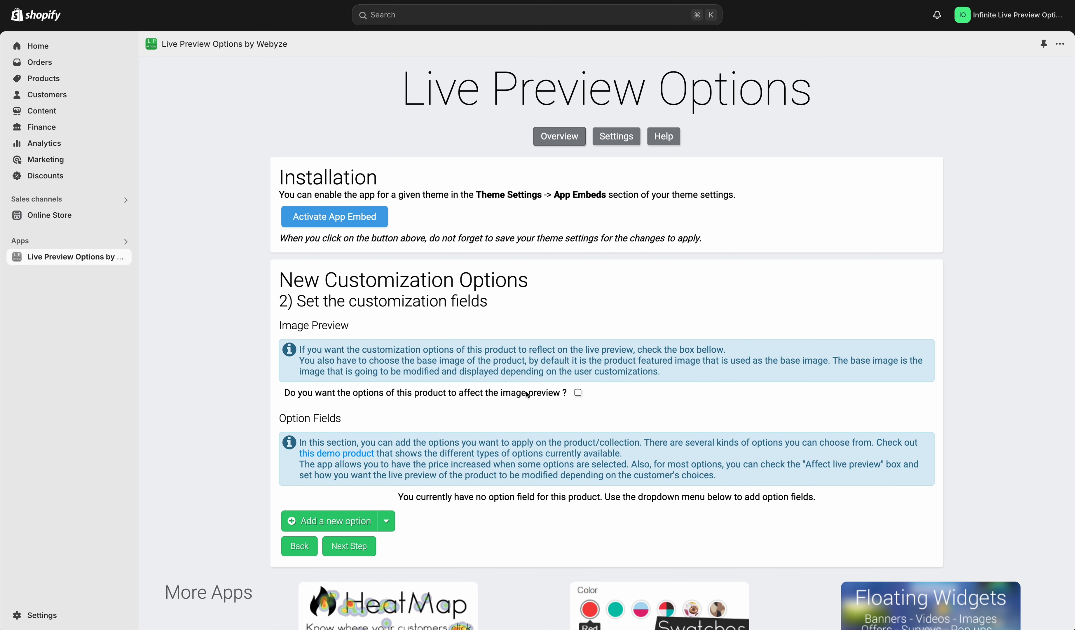
Enable the options to affect the image preview and upload the pillow photo as the base image.
left_click(578, 394)
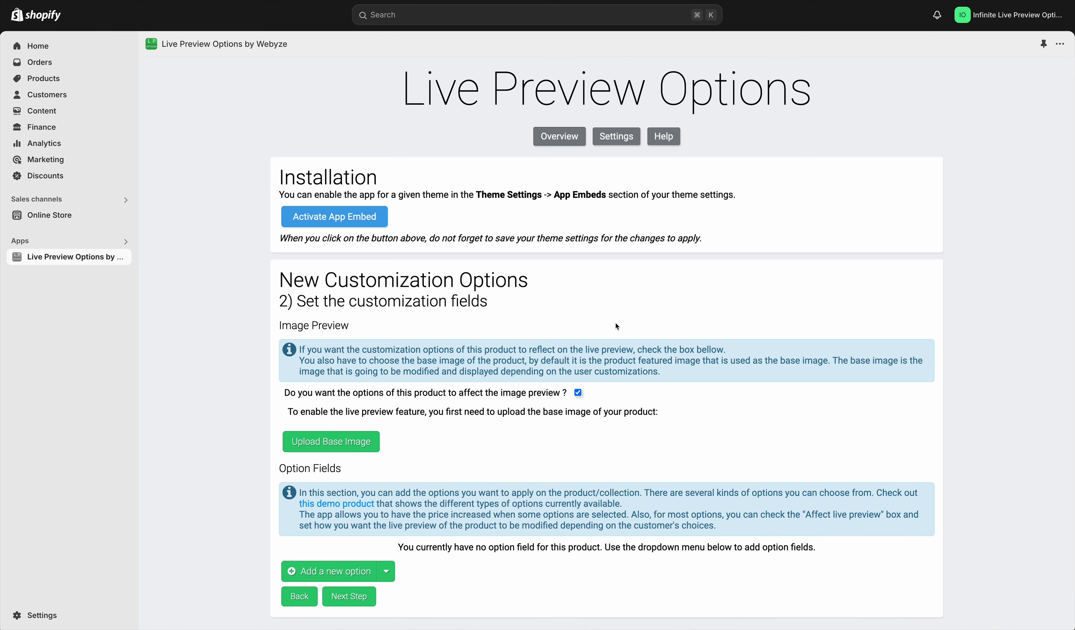
scroll(432, 347, "down", 3)
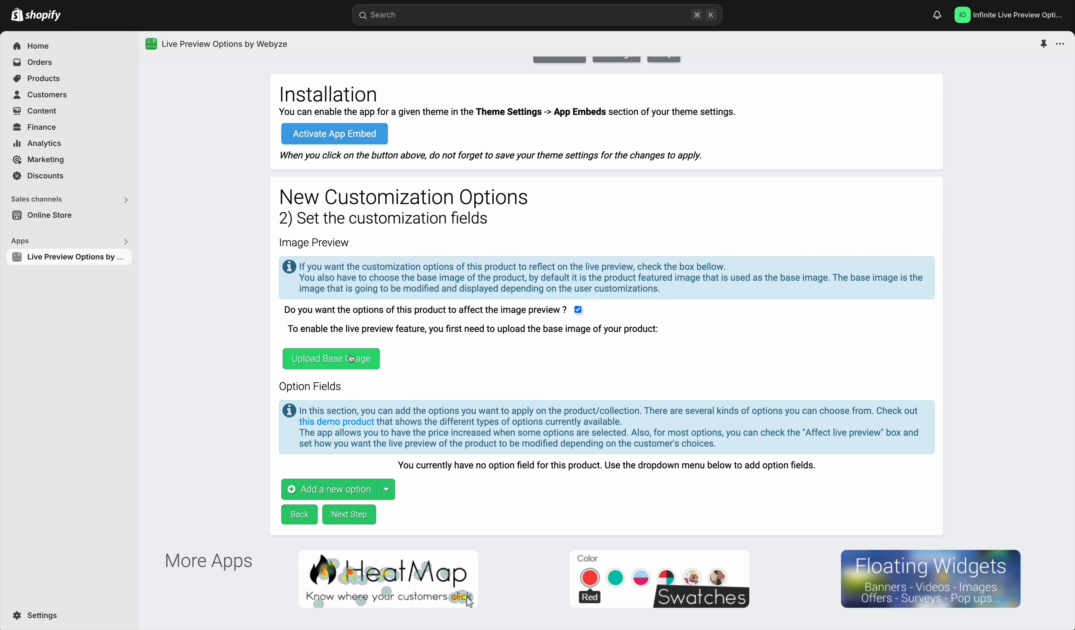
left_click(351, 358)
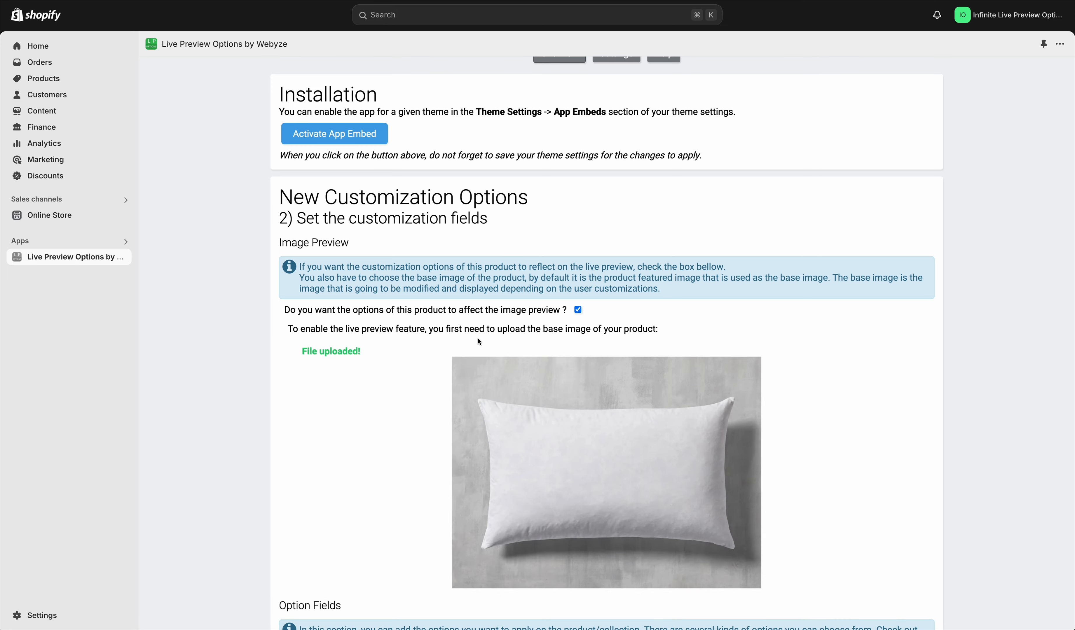
Add a color option field to the pillow product and name it "Choose a color".
scroll(449, 356, "down", 3)
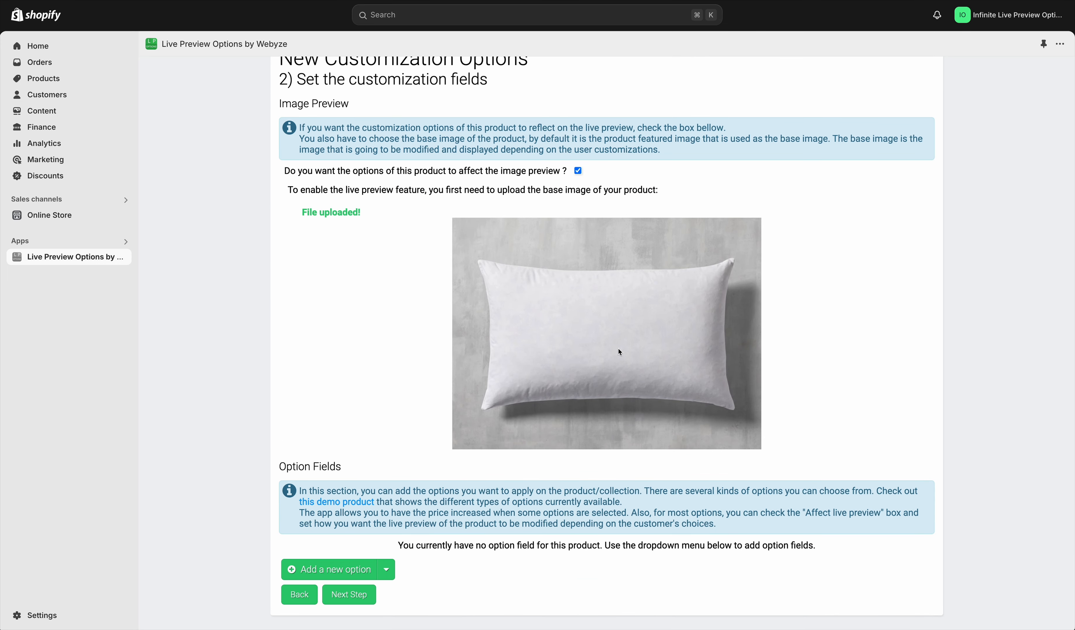
scroll(559, 344, "down", 1)
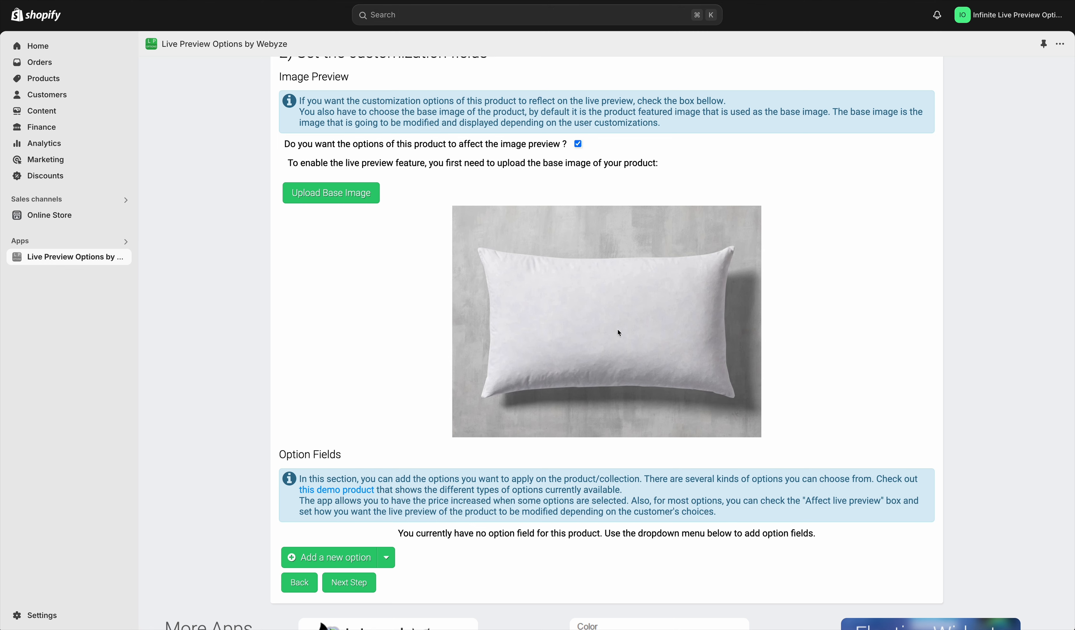
scroll(588, 328, "down", 3)
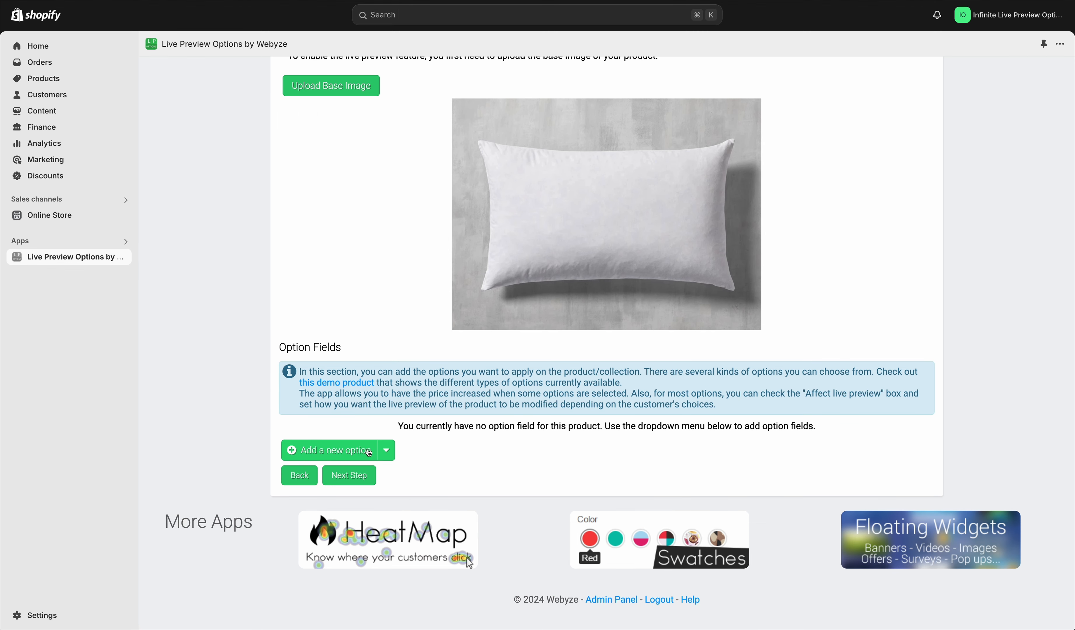
left_click(369, 453)
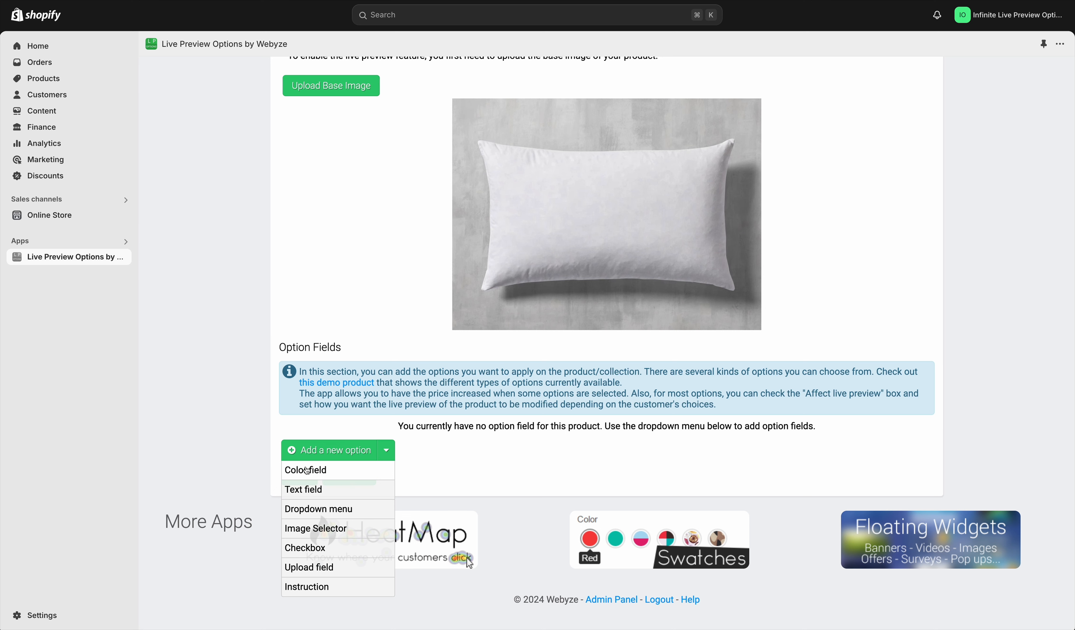
left_click(307, 471)
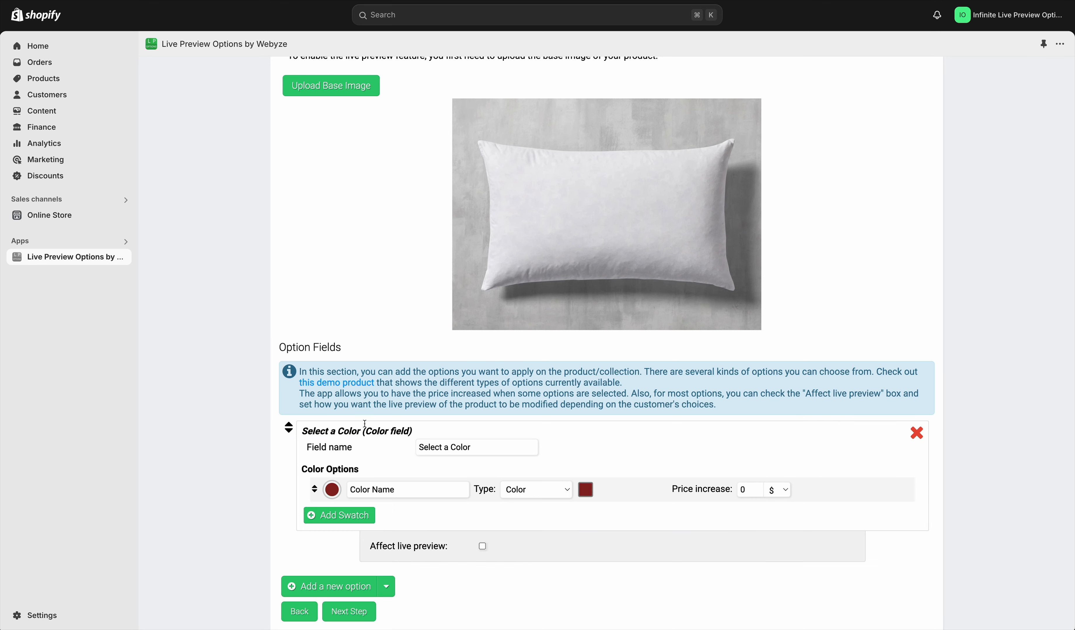
scroll(394, 430, "down", 3)
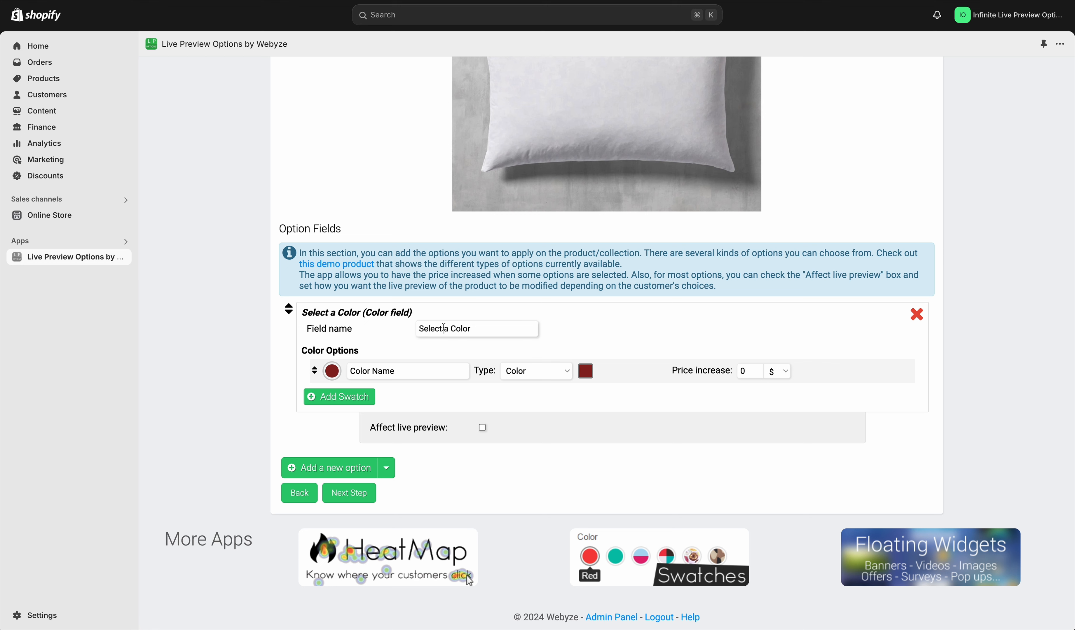
triple_click(443, 328)
type("Choose a color")
left_click(413, 344)
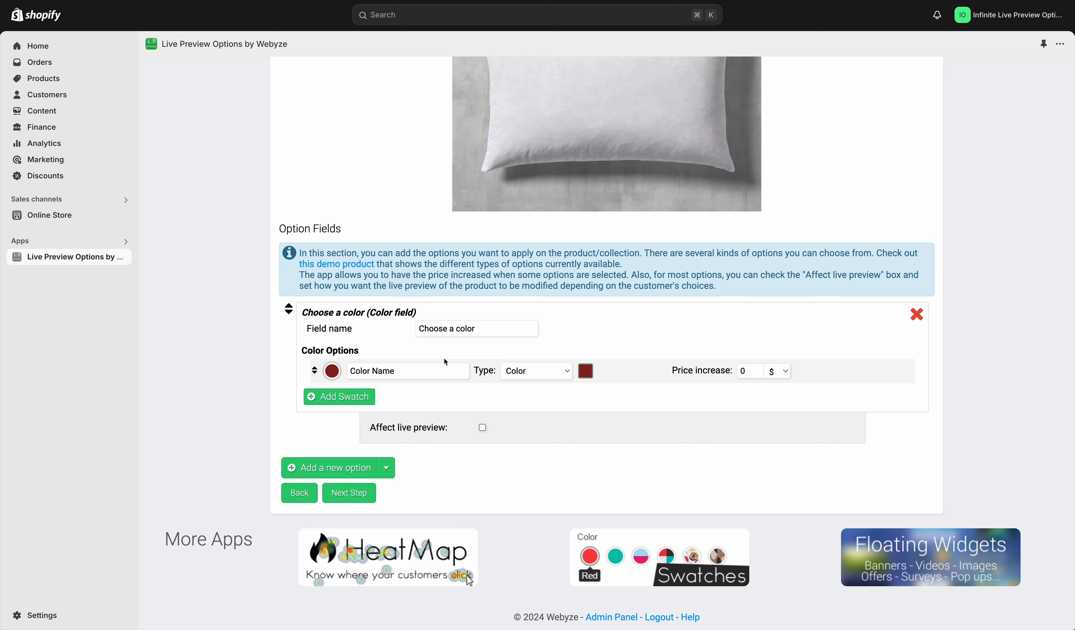
Add two more swatches to the color field and set the second swatch's color to light blue.
left_click(342, 397)
left_click(341, 419)
left_click(592, 400)
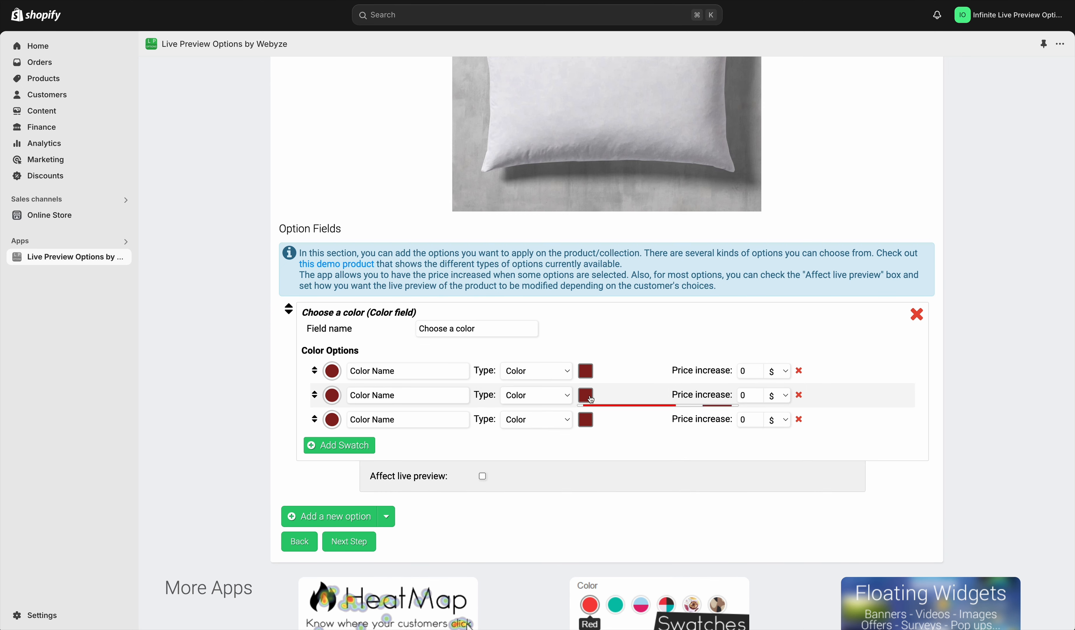
left_click_drag(688, 444, 650, 414)
left_click(625, 536)
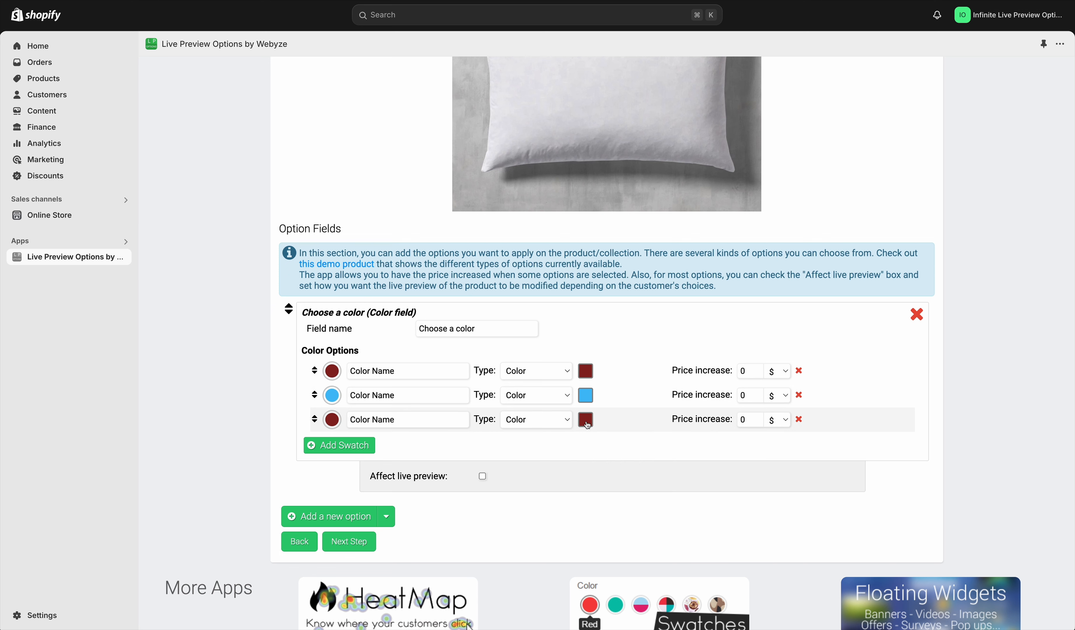
Set the third swatch's color to light green.
left_click(588, 427)
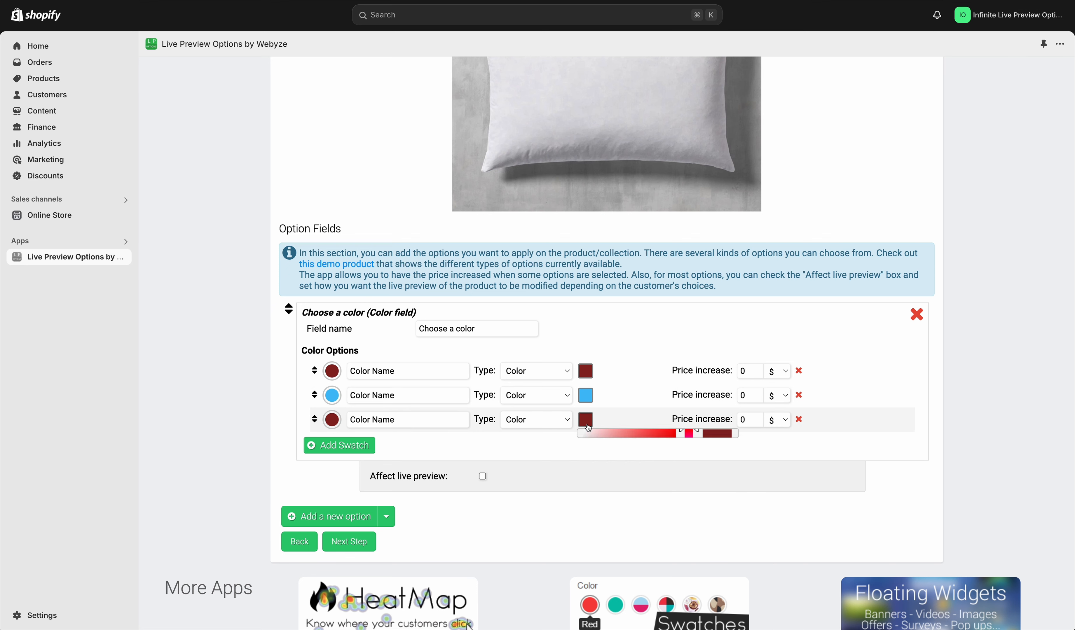
left_click_drag(690, 459, 691, 501)
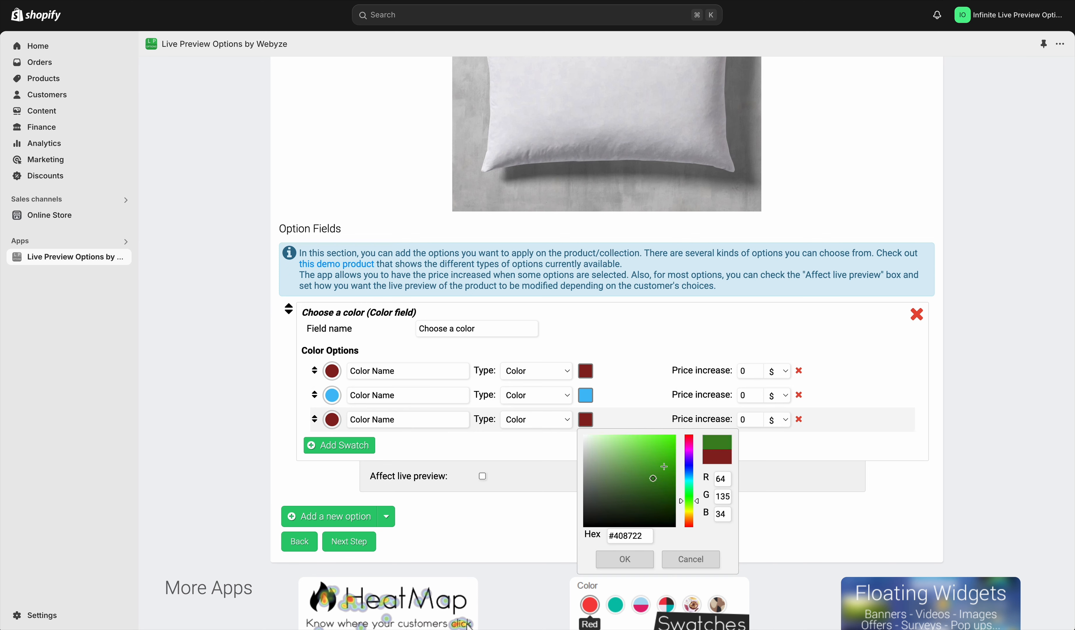
left_click_drag(658, 460, 635, 442)
left_click(628, 562)
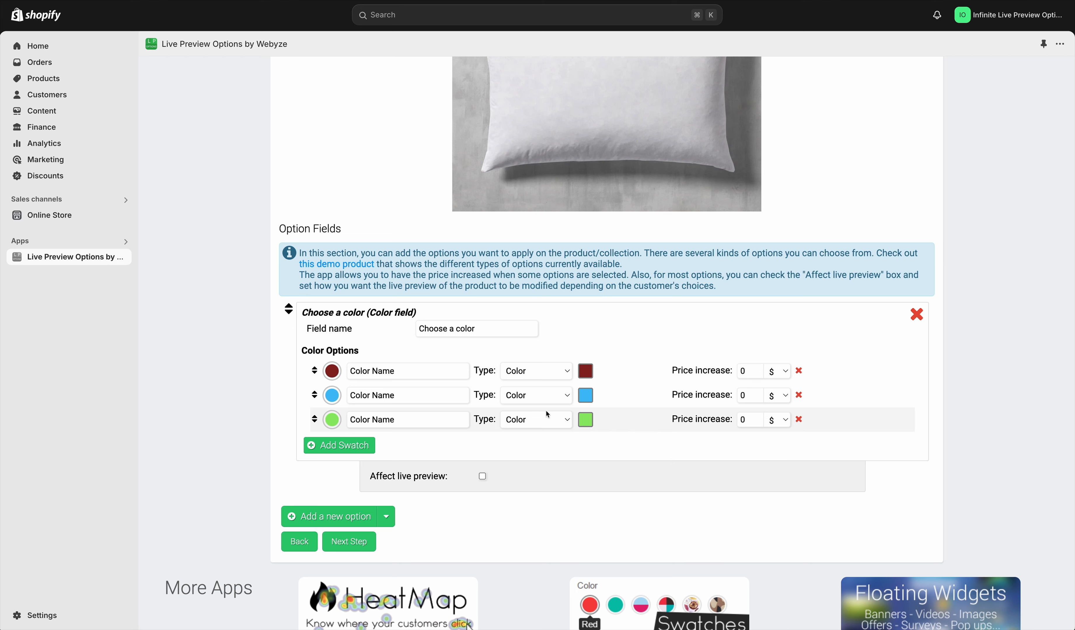
left_click(533, 420)
left_click(619, 417)
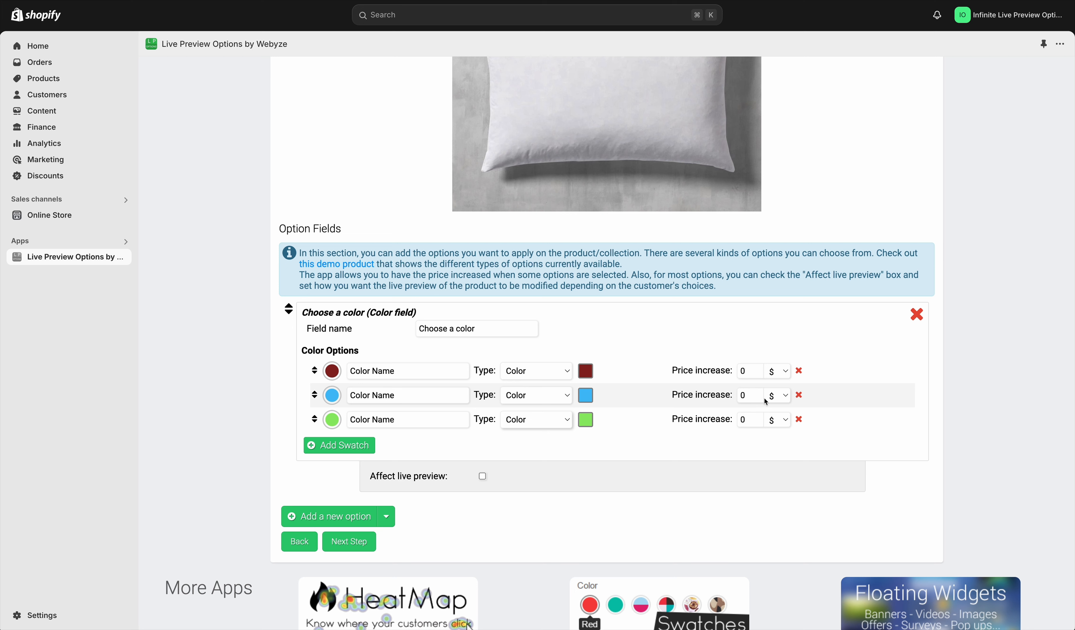
left_click(780, 397)
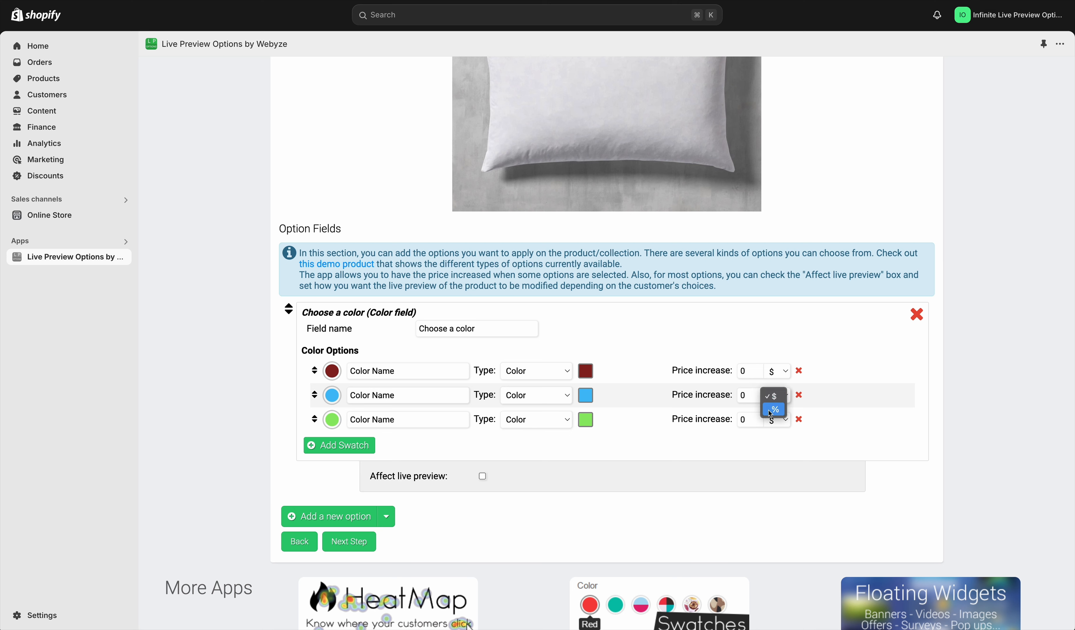
left_click(845, 400)
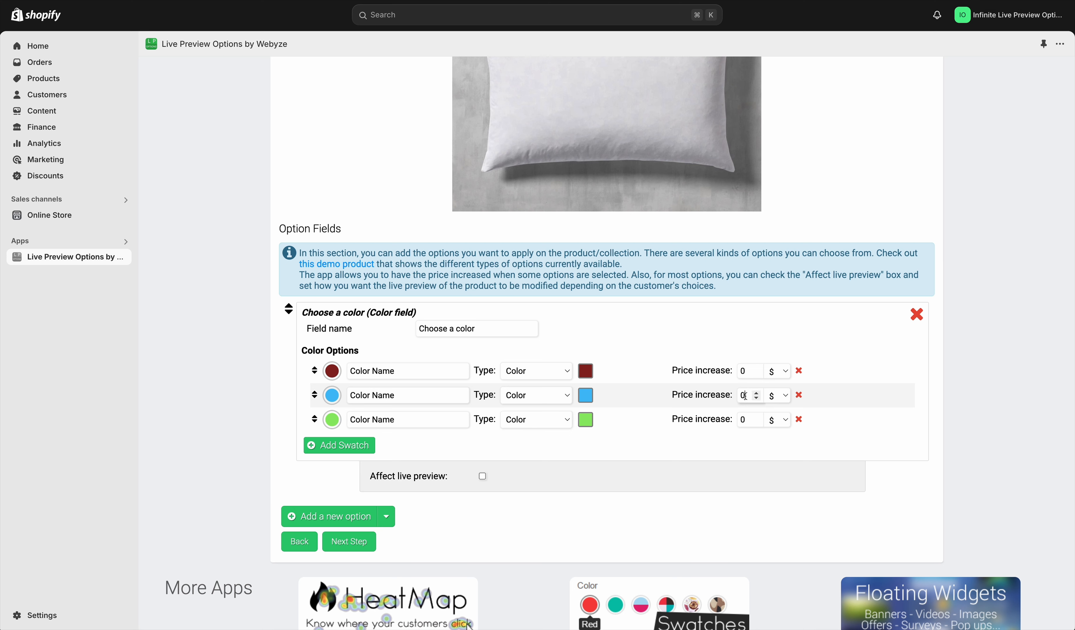
Set the price increase of both the blue and the green swatch to 10 %.
double_click(744, 396)
type("10")
key("BackSpace")
left_click(778, 396)
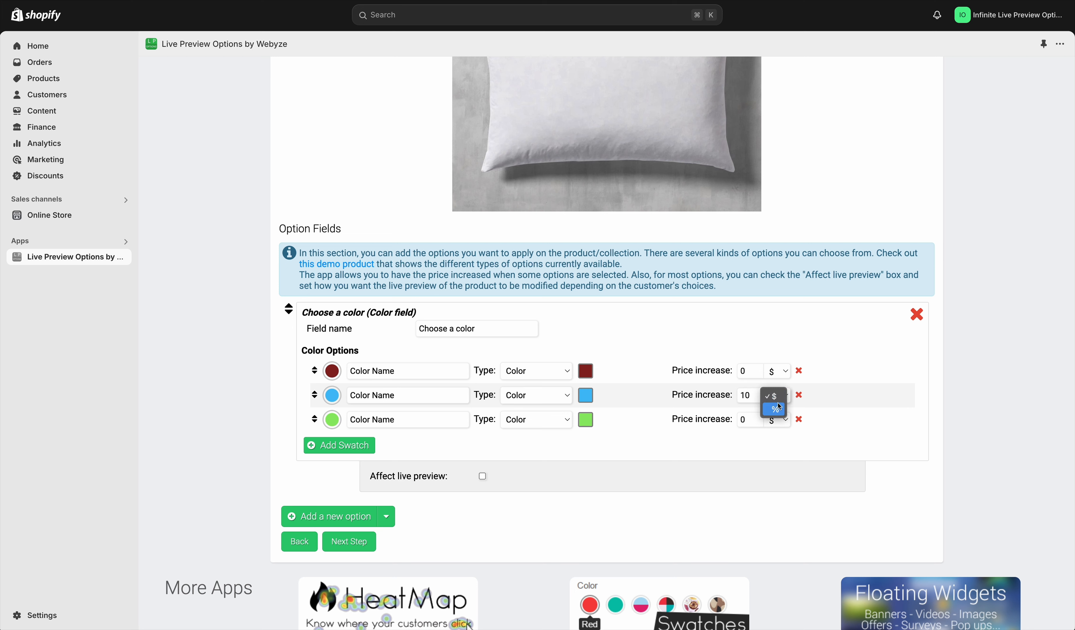
left_click(779, 409)
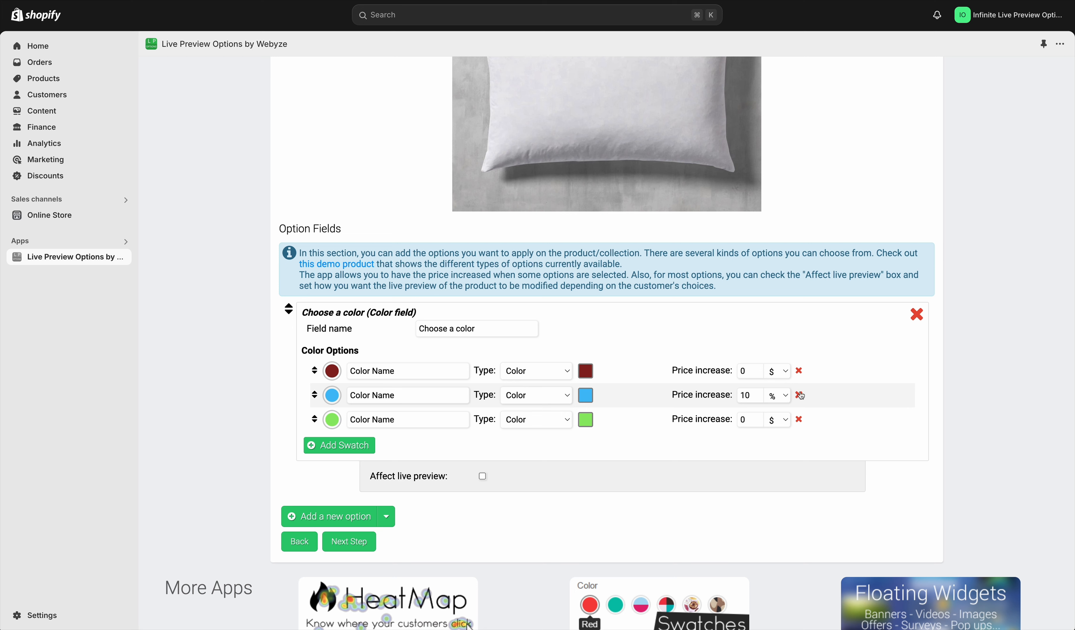
left_click(778, 420)
left_click(778, 433)
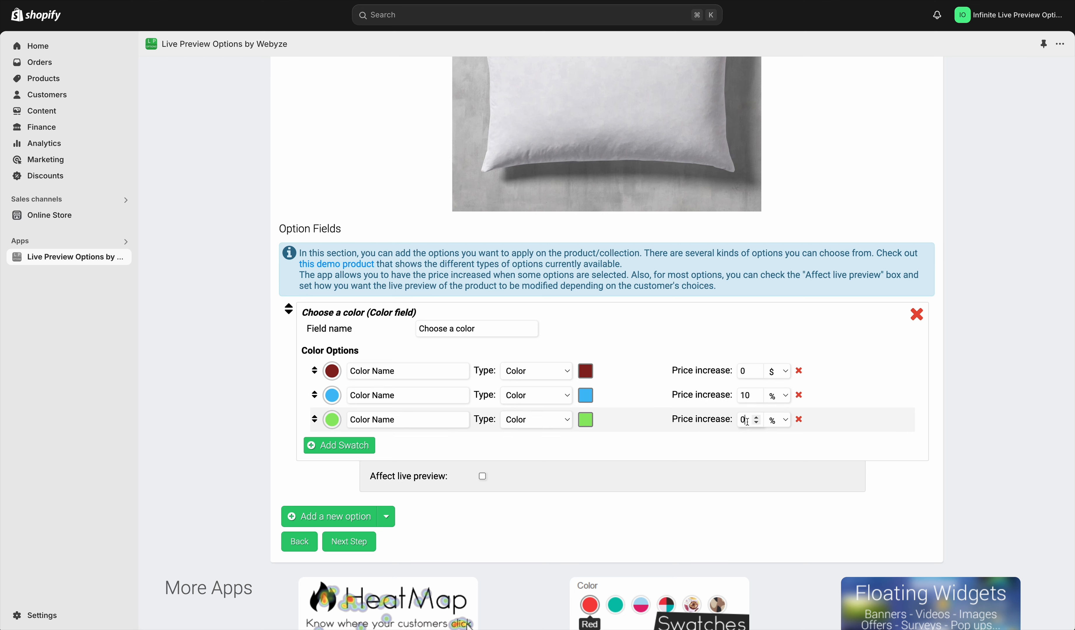
key("BackSpace")
type("10")
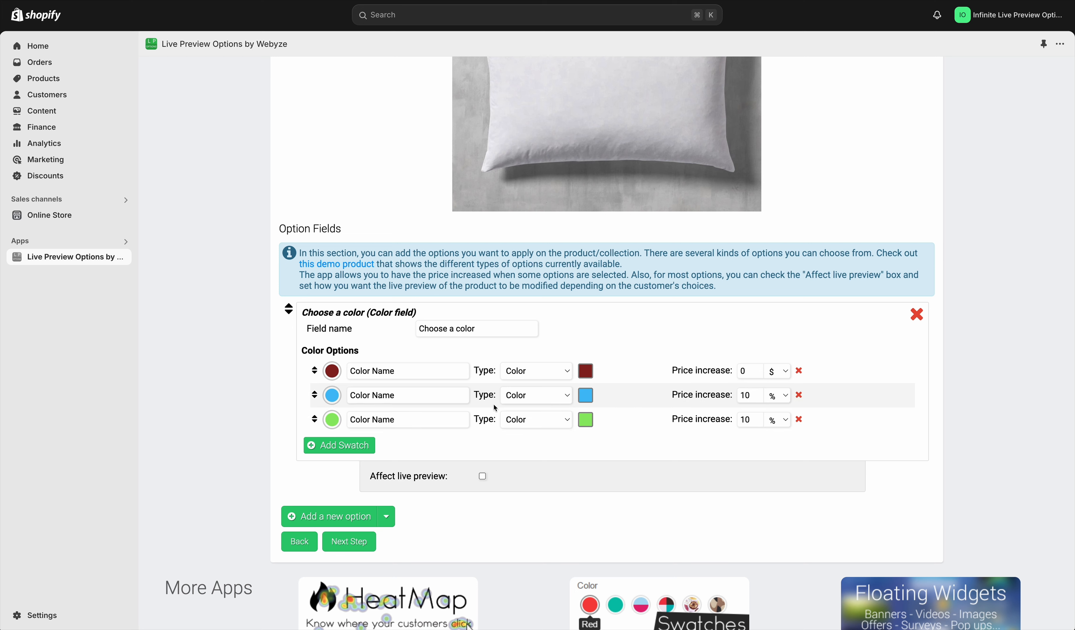
Name the first swatch "Red" and change its color to a brighter red with RGB 209, 46, 46.
double_click(386, 372)
triple_click(394, 375)
type("Red")
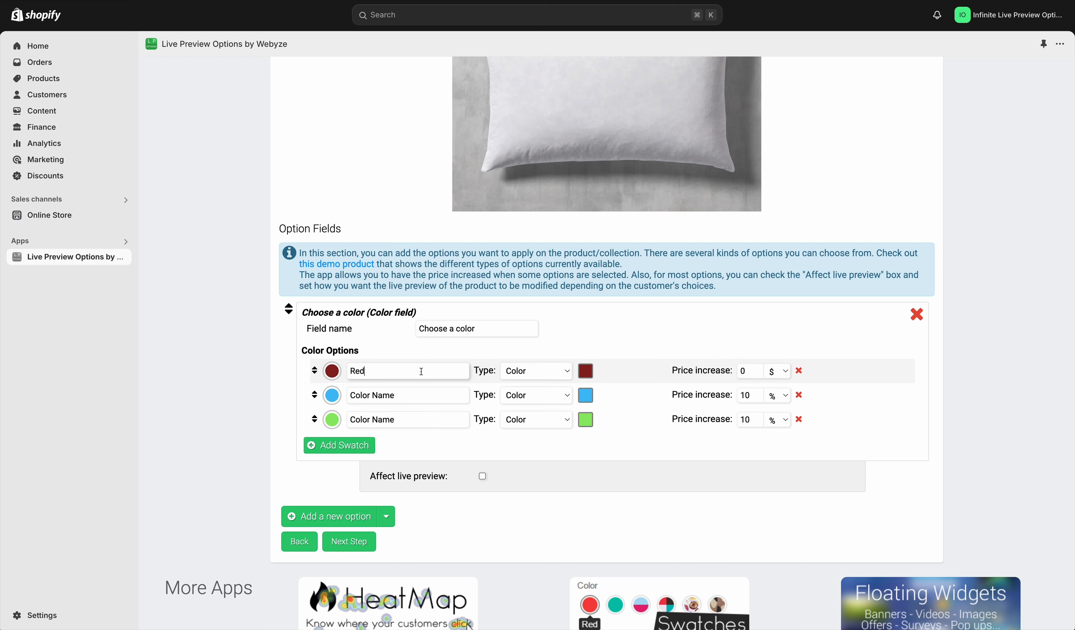
left_click(587, 371)
left_click(656, 402)
left_click(625, 511)
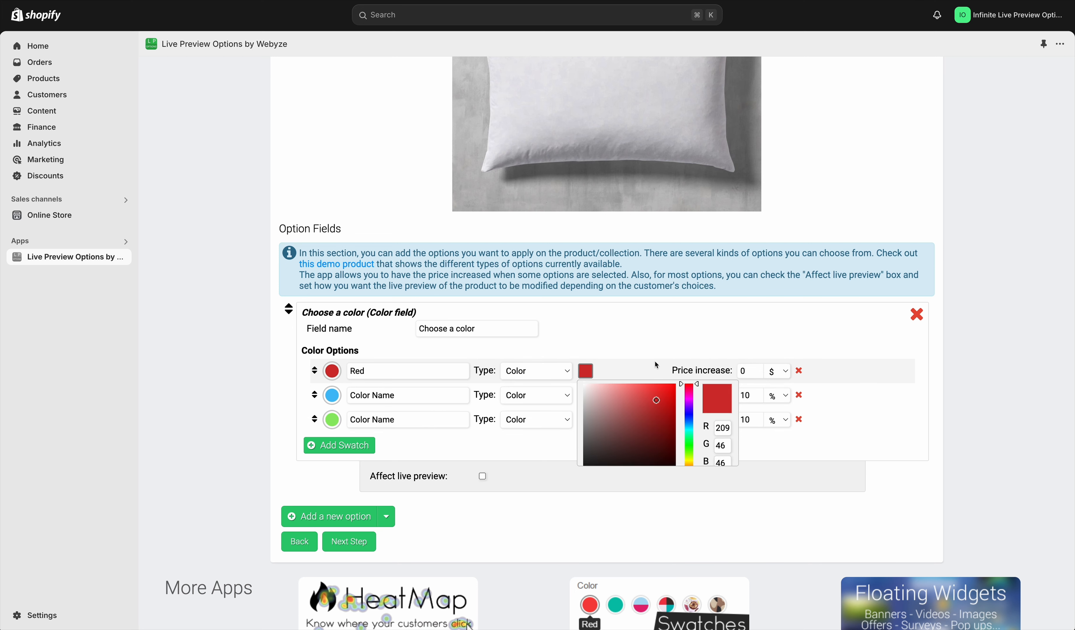
Name the light blue swatch "Blue" and the light green swatch "Green".
triple_click(381, 395)
type("Blue")
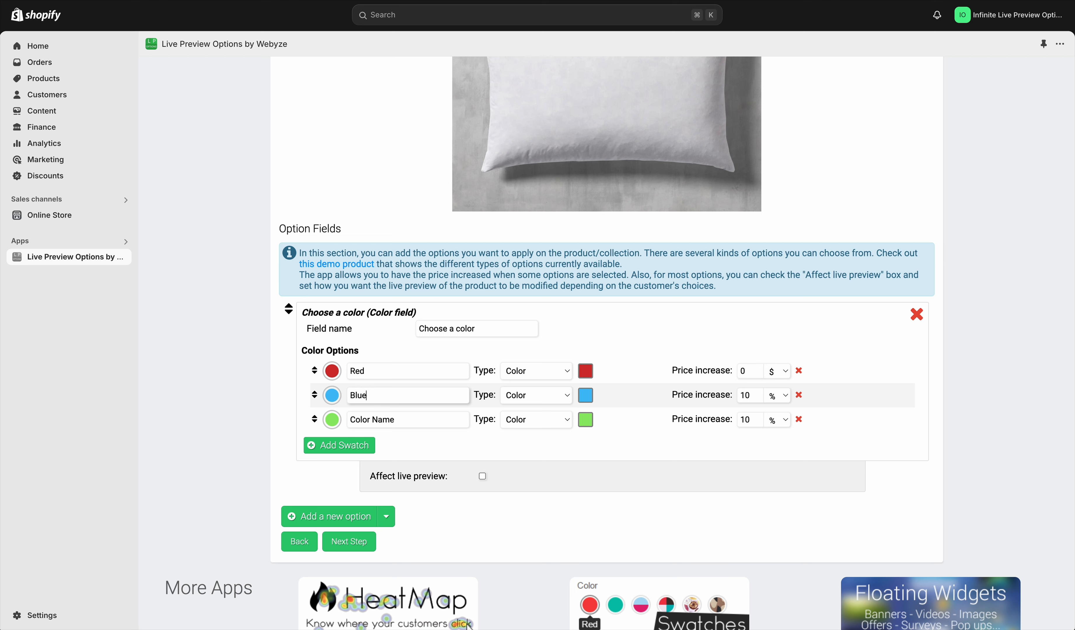
key("Tab")
triple_click(361, 420)
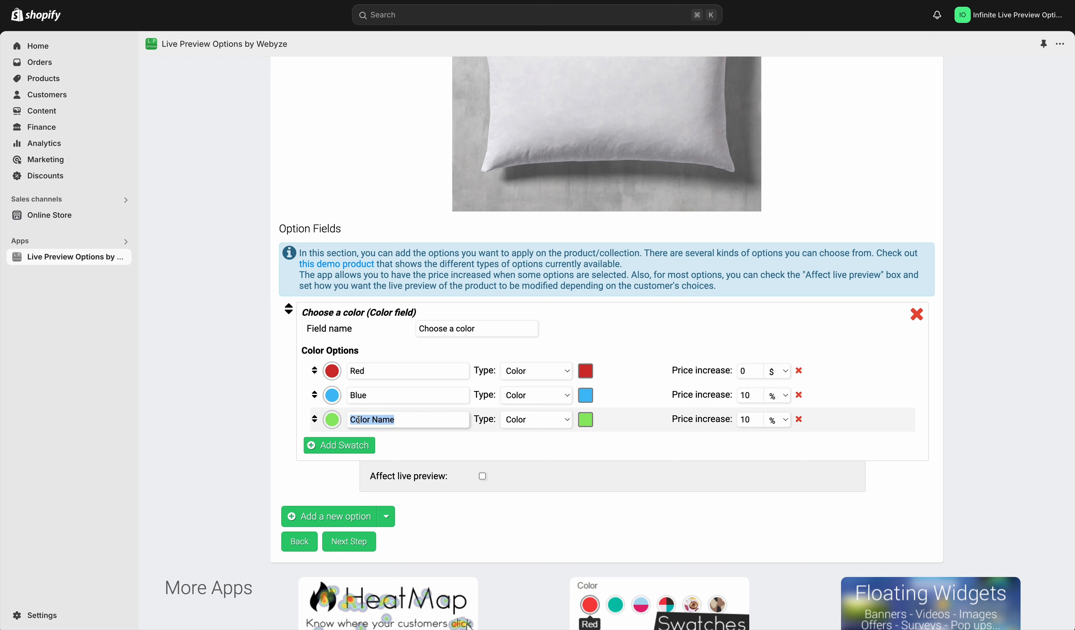
type("Green")
left_click(568, 325)
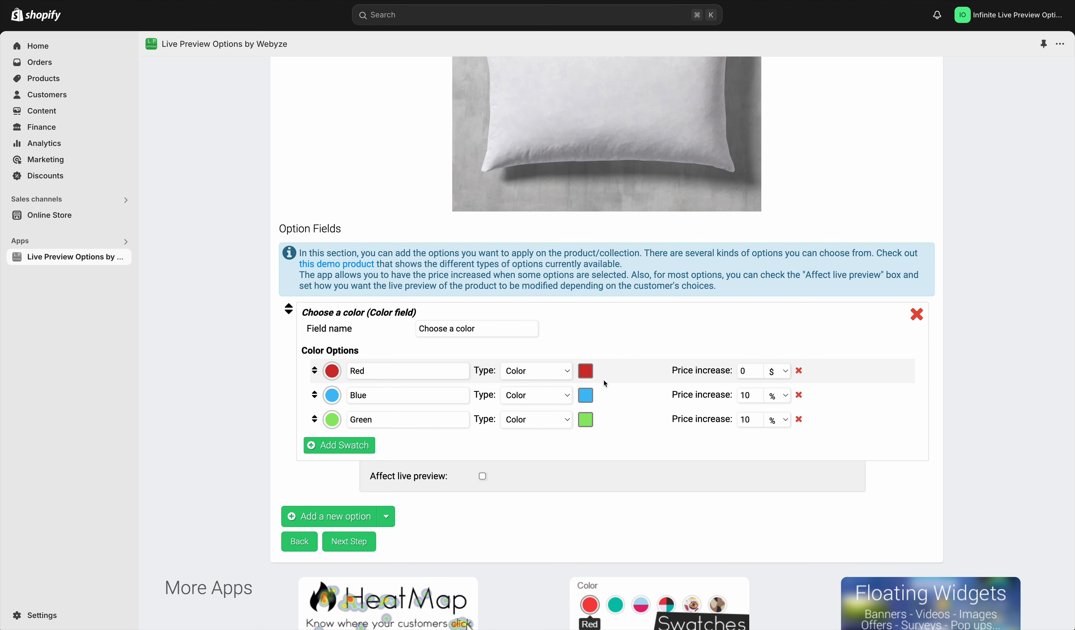
Make the "Choose a color" field affect the live preview.
scroll(476, 411, "up", 3)
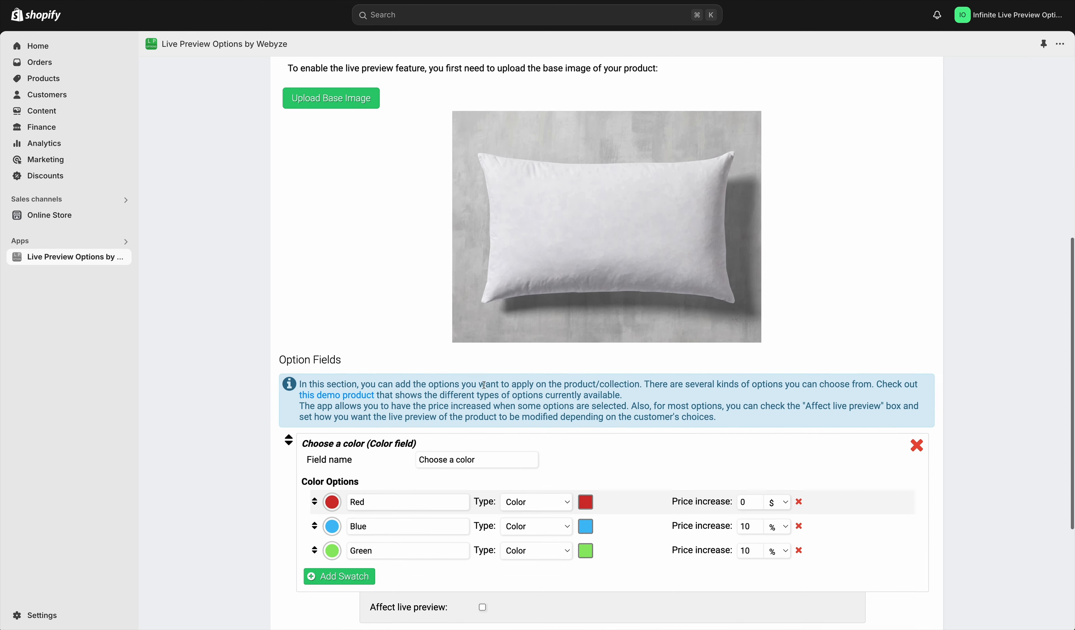
scroll(483, 384, "up", 3)
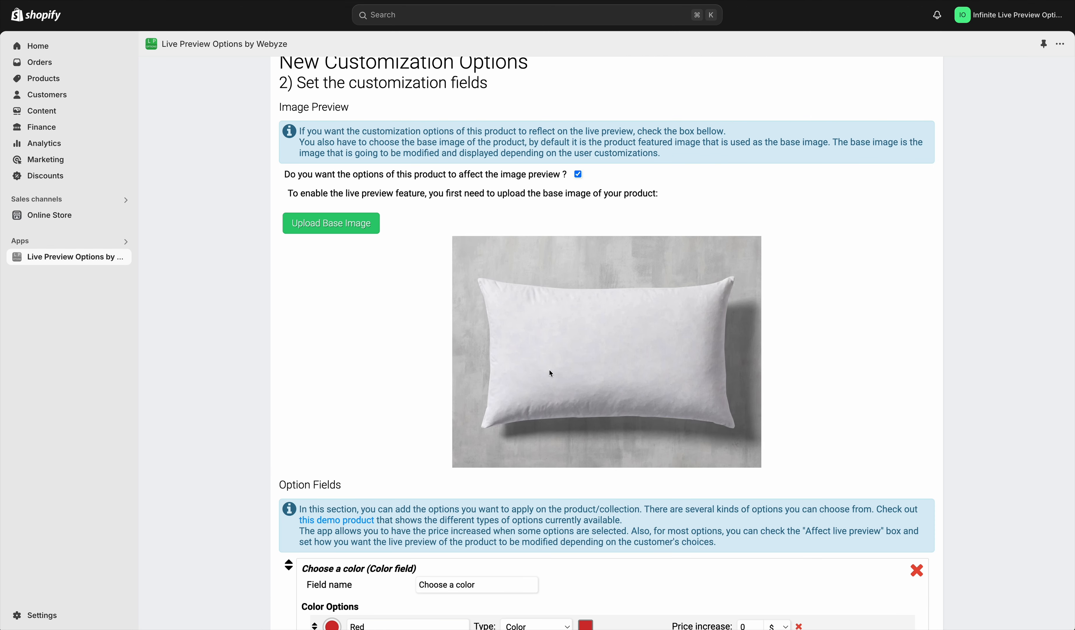
scroll(550, 373, "down", 1)
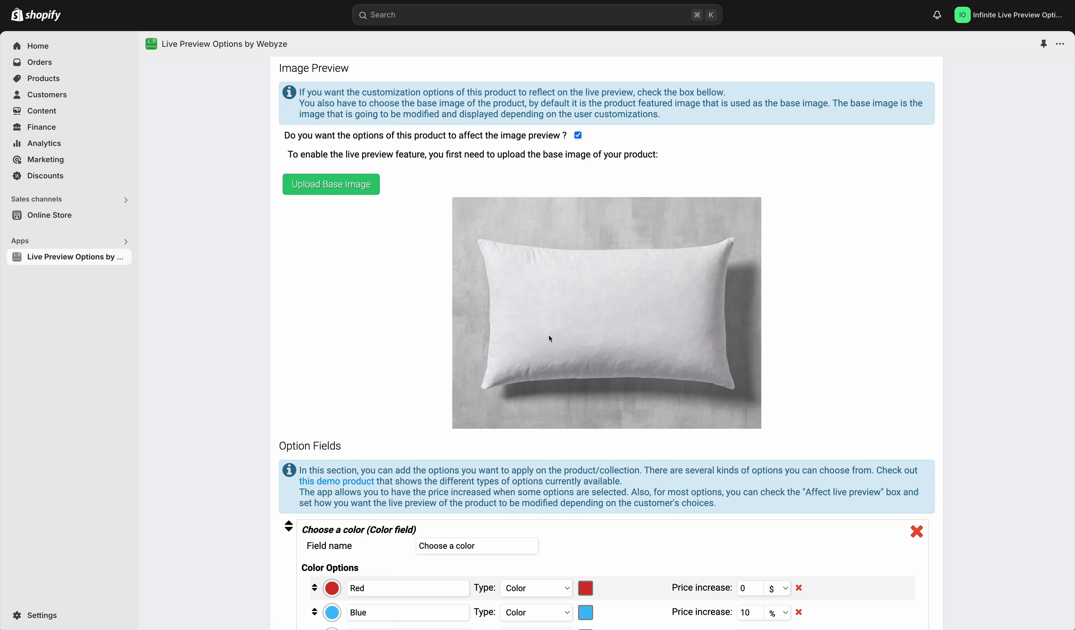
scroll(579, 334, "down", 4)
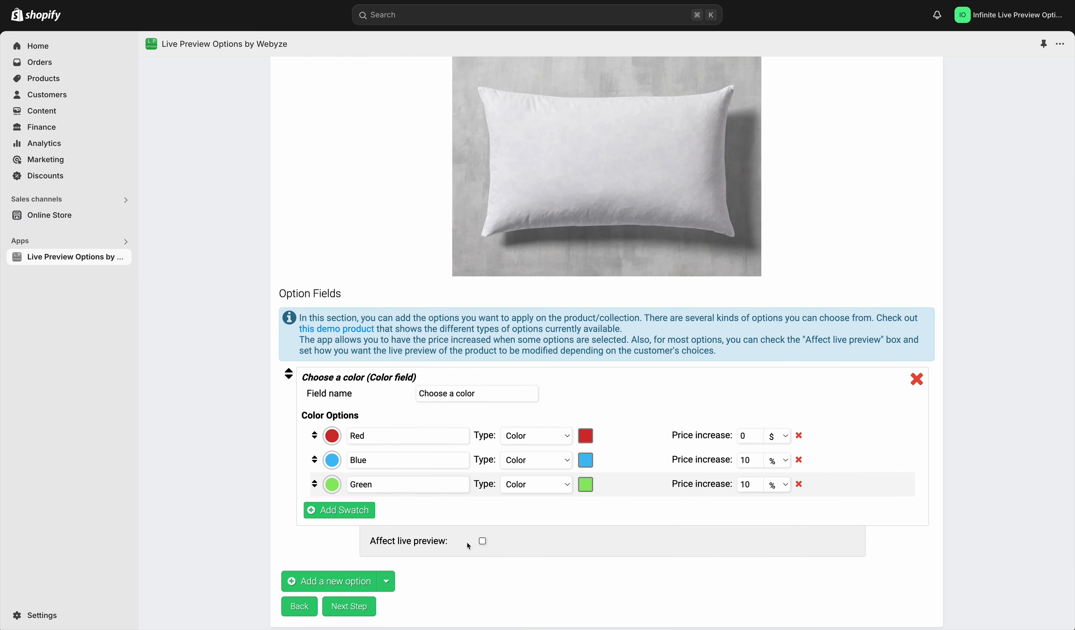
left_click(483, 542)
Edit the color field's mask and paint over the pillow in the base image with the 50 px brush.
scroll(505, 422, "down", 8)
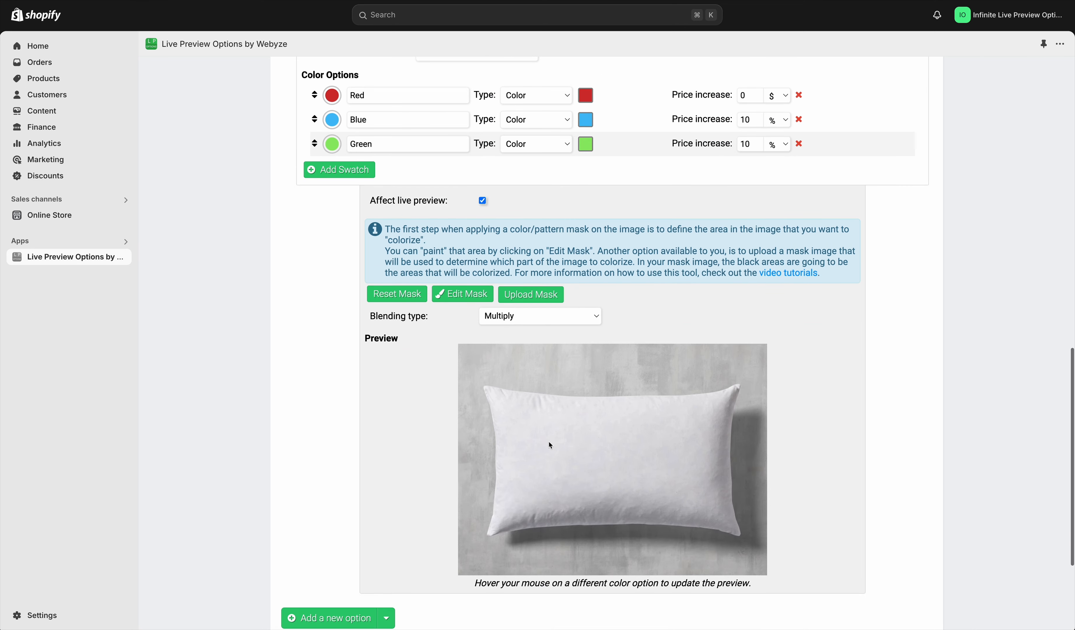
scroll(422, 405, "down", 1)
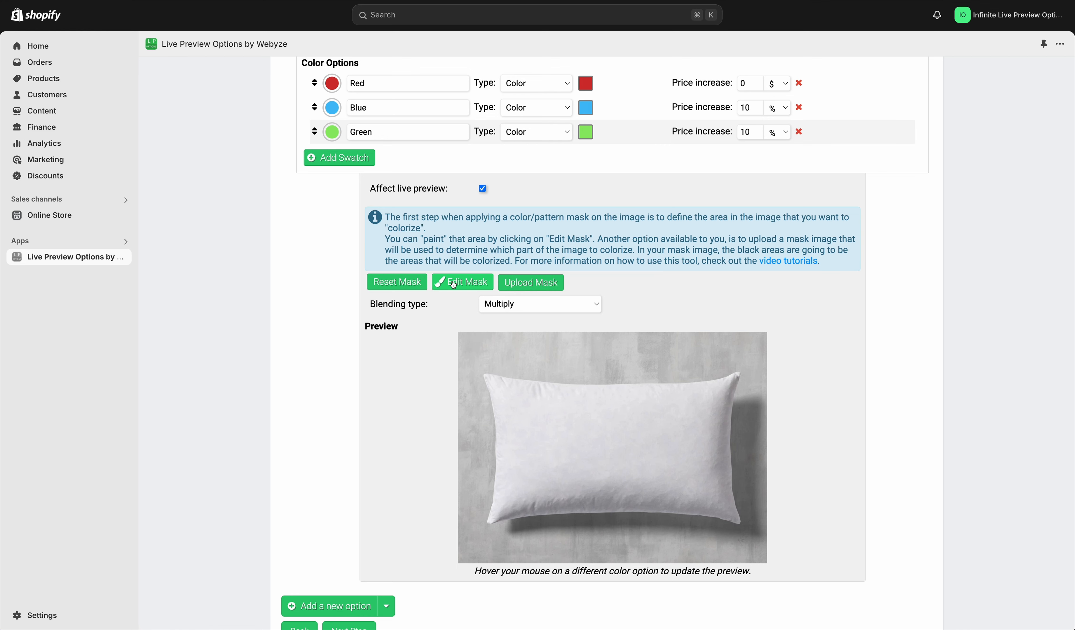
left_click(472, 288)
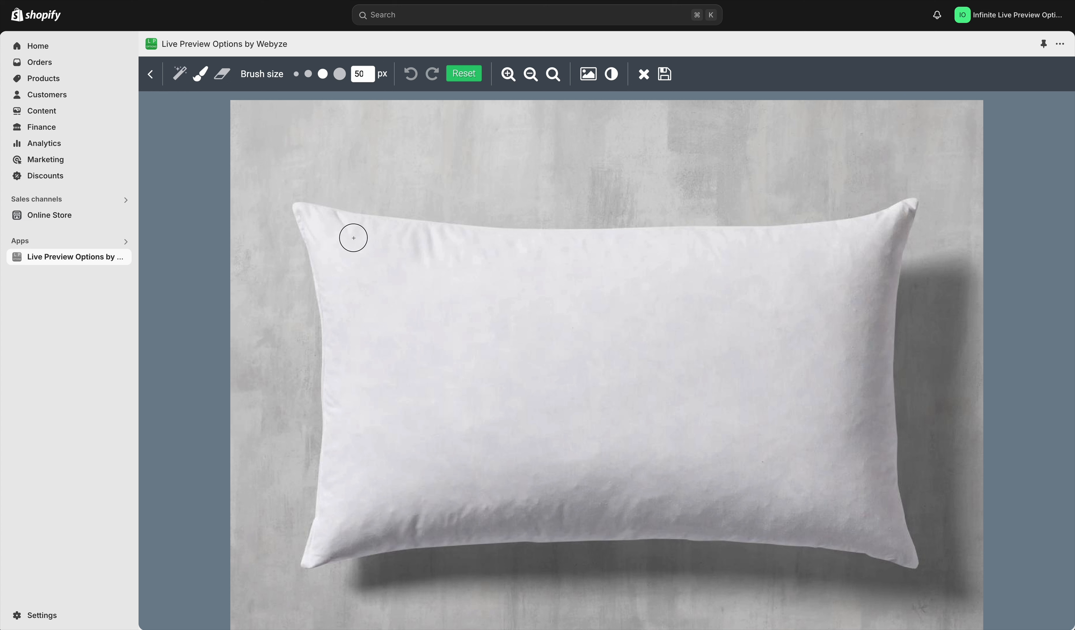
mouse_move(322, 225)
left_mouse_down()
mouse_move(430, 245)
mouse_move(582, 250)
mouse_move(364, 233)
mouse_move(346, 311)
mouse_move(319, 242)
mouse_move(334, 353)
mouse_move(327, 537)
mouse_move(463, 507)
mouse_move(767, 499)
mouse_move(861, 515)
mouse_move(870, 463)
mouse_move(854, 307)
mouse_move(902, 214)
mouse_move(640, 254)
mouse_move(887, 216)
mouse_move(694, 255)
mouse_move(722, 239)
mouse_move(459, 242)
mouse_move(307, 216)
mouse_move(426, 289)
mouse_move(367, 268)
mouse_move(840, 264)
mouse_move(845, 473)
mouse_move(645, 504)
mouse_move(366, 525)
mouse_move(774, 480)
mouse_move(807, 310)
mouse_move(494, 463)
mouse_move(381, 448)
mouse_move(722, 407)
mouse_move(353, 400)
mouse_move(785, 374)
mouse_move(376, 336)
mouse_move(710, 319)
mouse_move(506, 302)
mouse_move(876, 280)
mouse_move(884, 268)
mouse_move(870, 380)
mouse_move(876, 526)
mouse_move(413, 519)
mouse_move(336, 536)
mouse_move(487, 517)
left_mouse_up()
Set the brush size to 75 px and erase the excess mask along the pillow's lower edge.
left_click(340, 74)
left_click(222, 74)
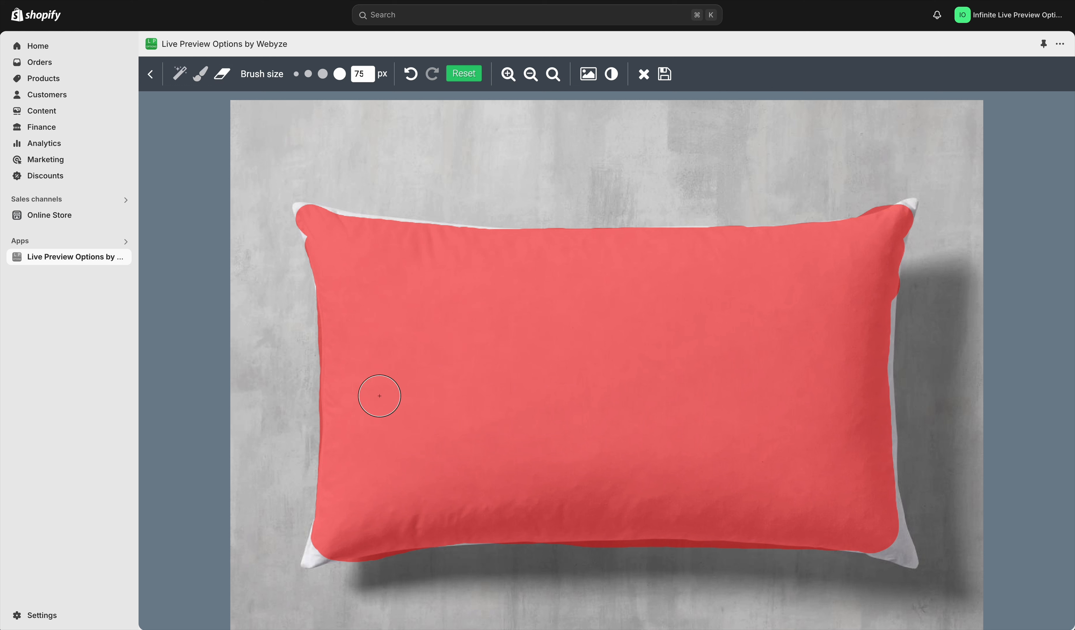
left_click_drag(360, 571, 403, 573)
left_click_drag(541, 562, 775, 564)
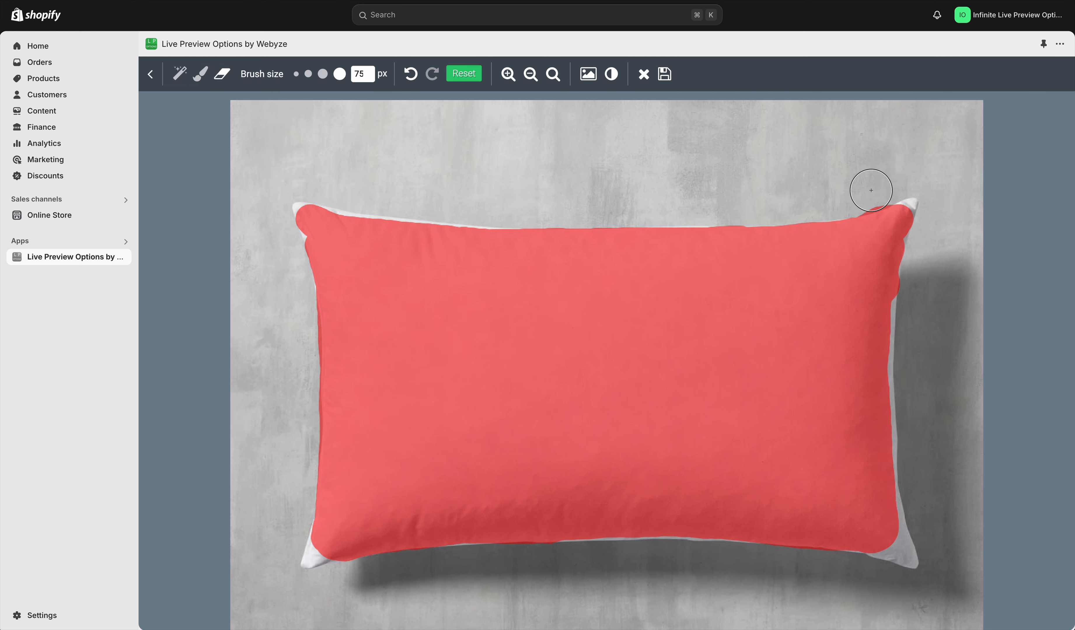
Add the uncovered corners and right edge of the pillow to the mask with the magic wand at tolerance 25.
left_click(179, 74)
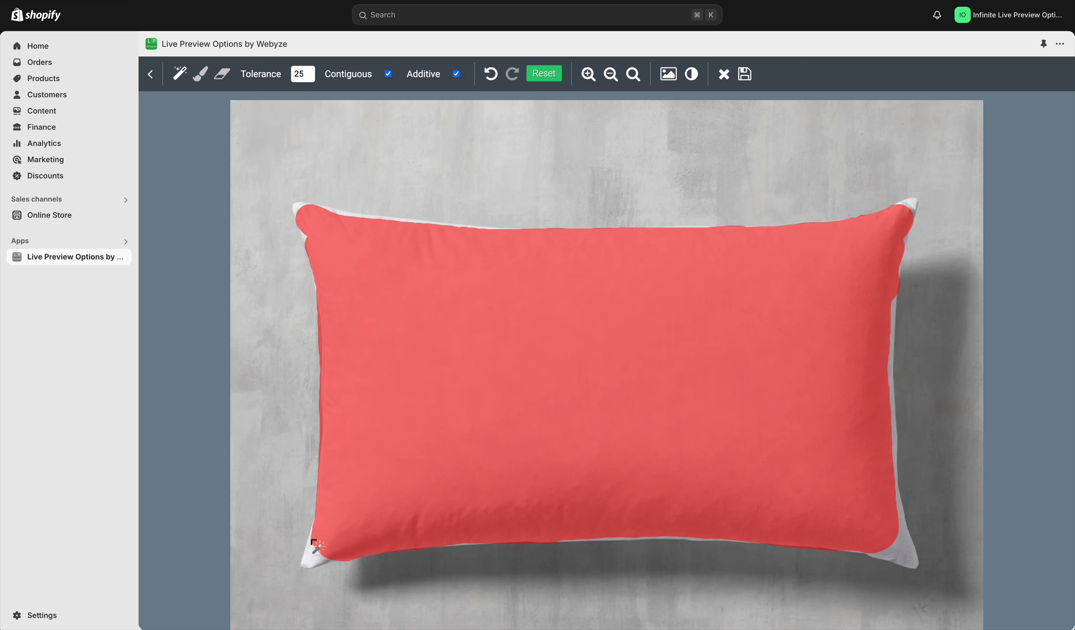
left_click(313, 561)
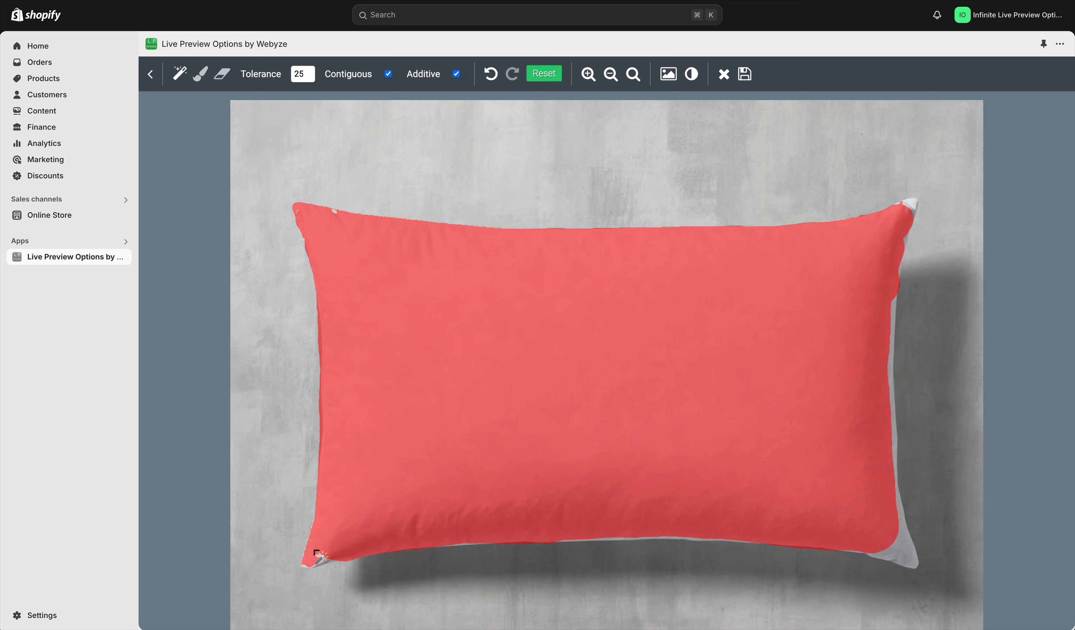
left_click(911, 560)
left_click(902, 513)
left_click(913, 204)
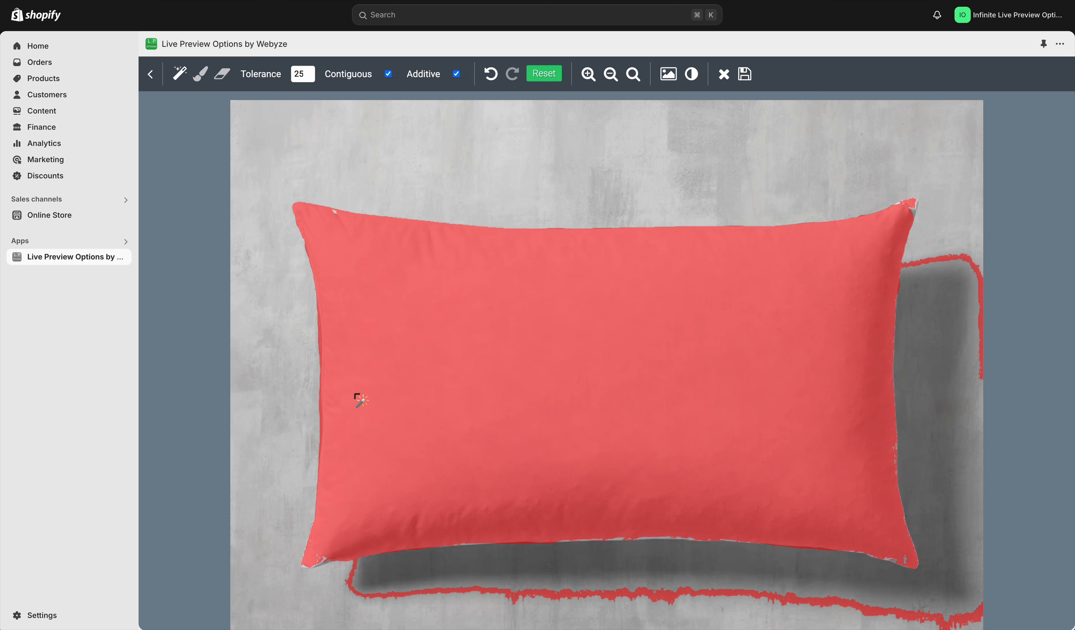
Erase the stray mask outline around the pillow's shadow and save the mask.
left_click(222, 73)
left_click(362, 580)
mouse_move(361, 580)
left_mouse_down()
mouse_move(770, 592)
mouse_move(967, 448)
mouse_move(973, 275)
mouse_move(921, 269)
left_mouse_up()
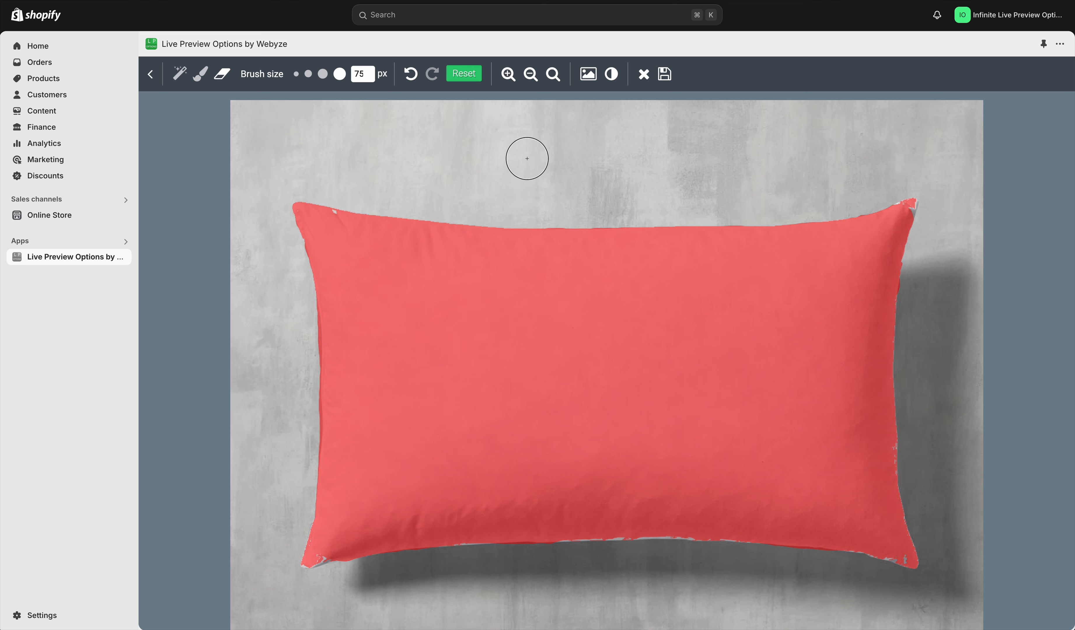
left_click(665, 74)
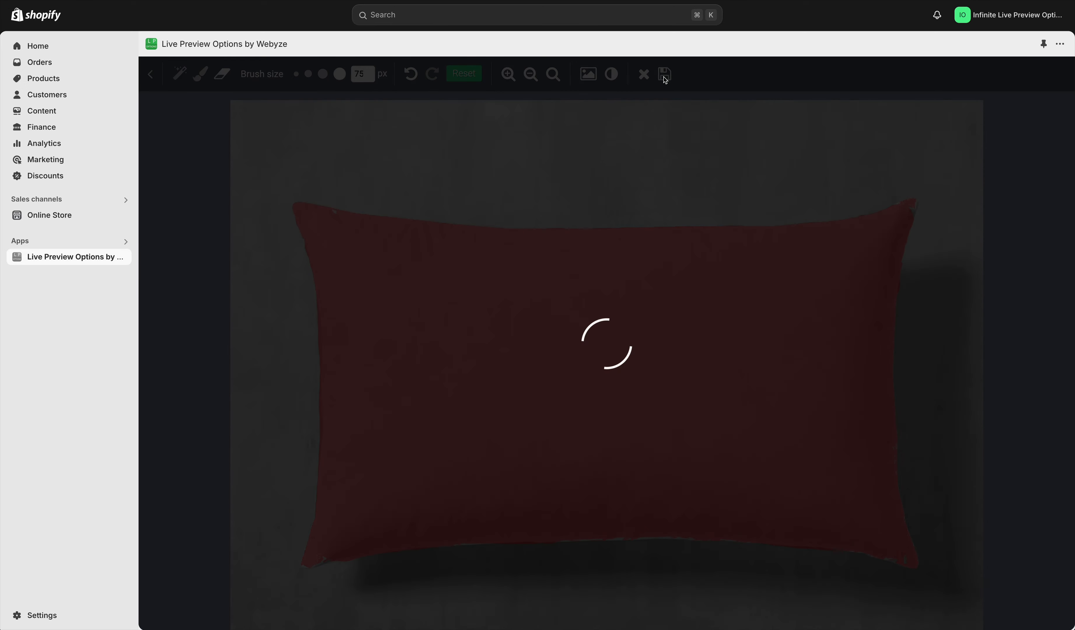
Add a text field option below the color field and make it affect the live preview.
scroll(681, 214, "up", 1)
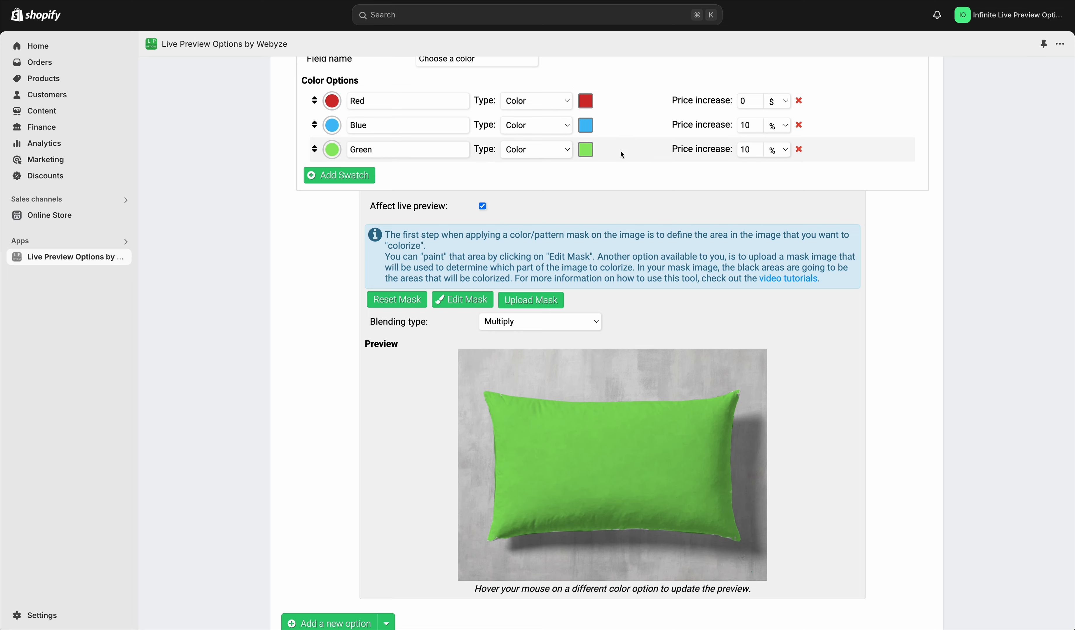
scroll(827, 288, "down", 5)
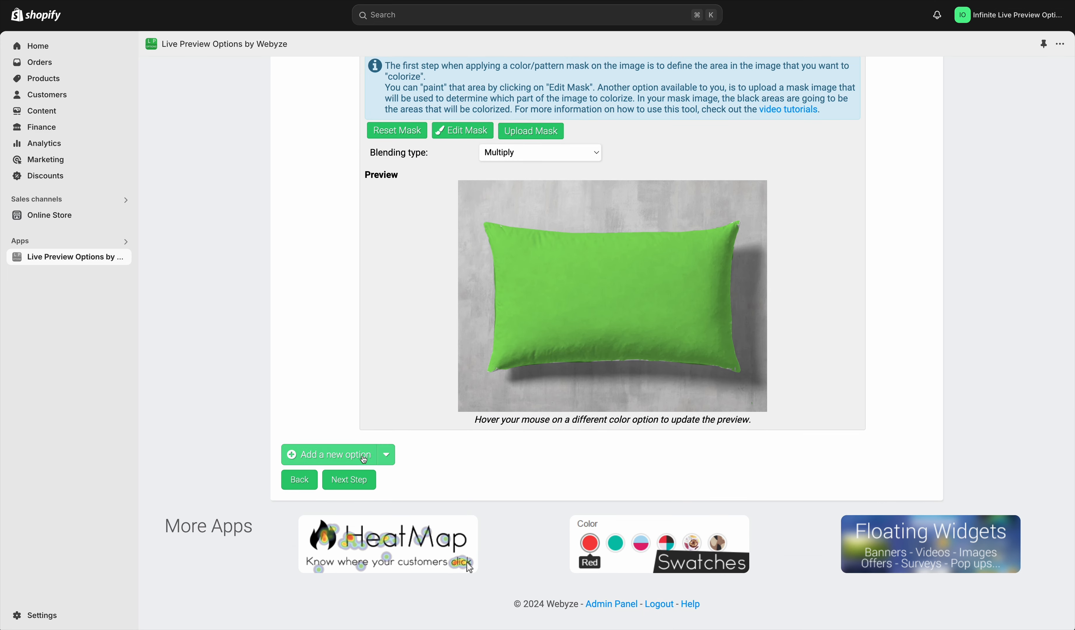
left_click(386, 454)
scroll(321, 372, "down", 1)
left_click(305, 499)
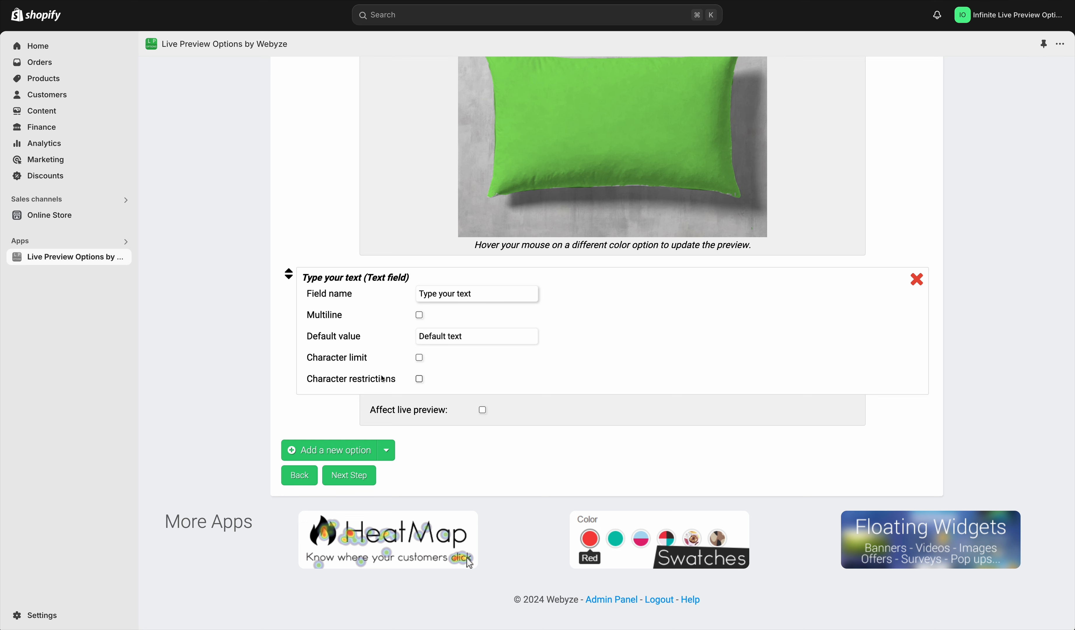
left_click(483, 410)
Place the sample text on the preview pillow at about X 622, Y 466 px and set its font to Arya.
scroll(692, 396, "down", 5)
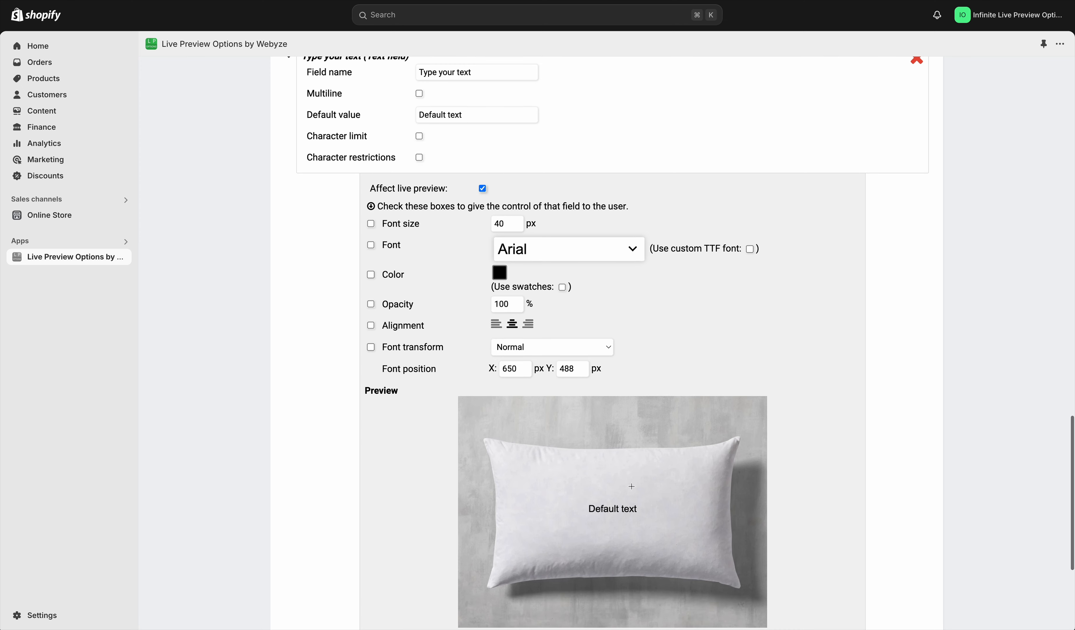
mouse_move(607, 507)
left_mouse_down()
mouse_move(605, 499)
mouse_move(610, 520)
mouse_move(605, 508)
left_mouse_up()
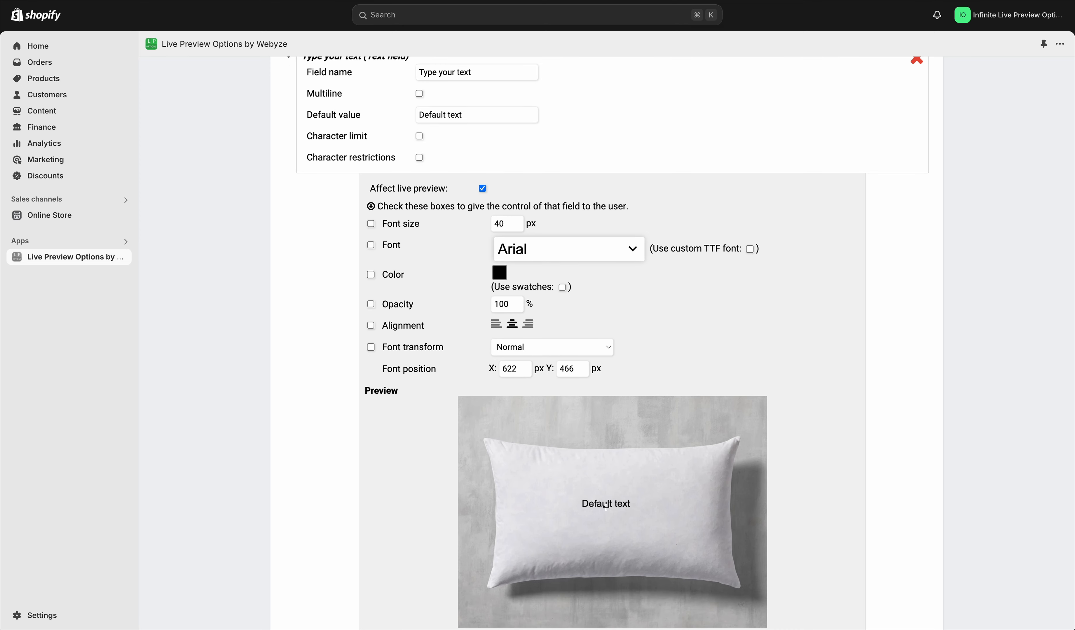
left_click(557, 250)
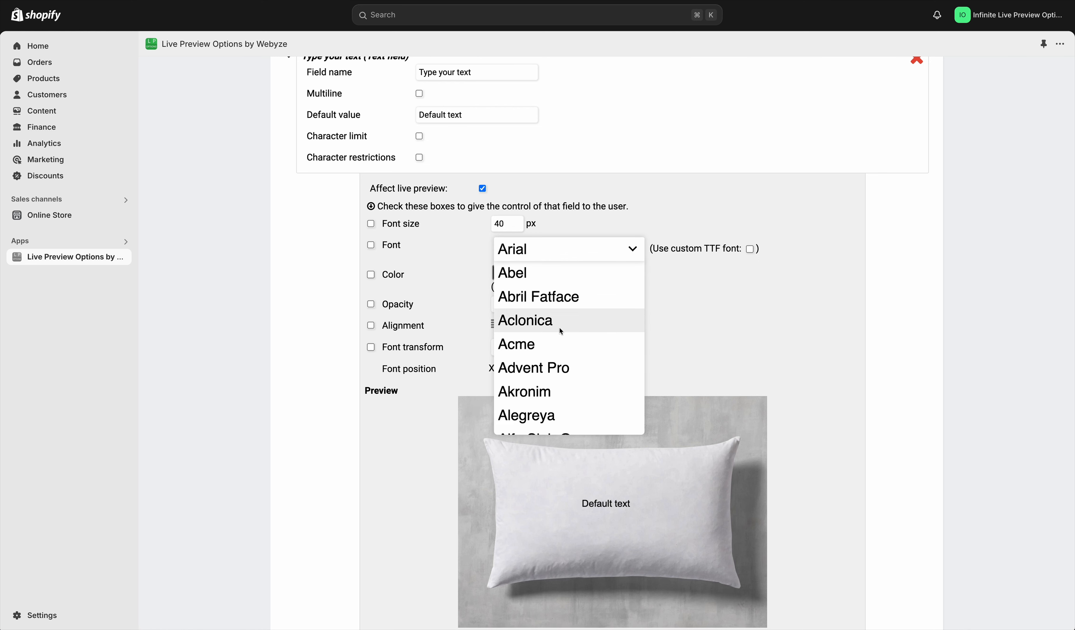
scroll(558, 320, "down", 5)
left_click(537, 336)
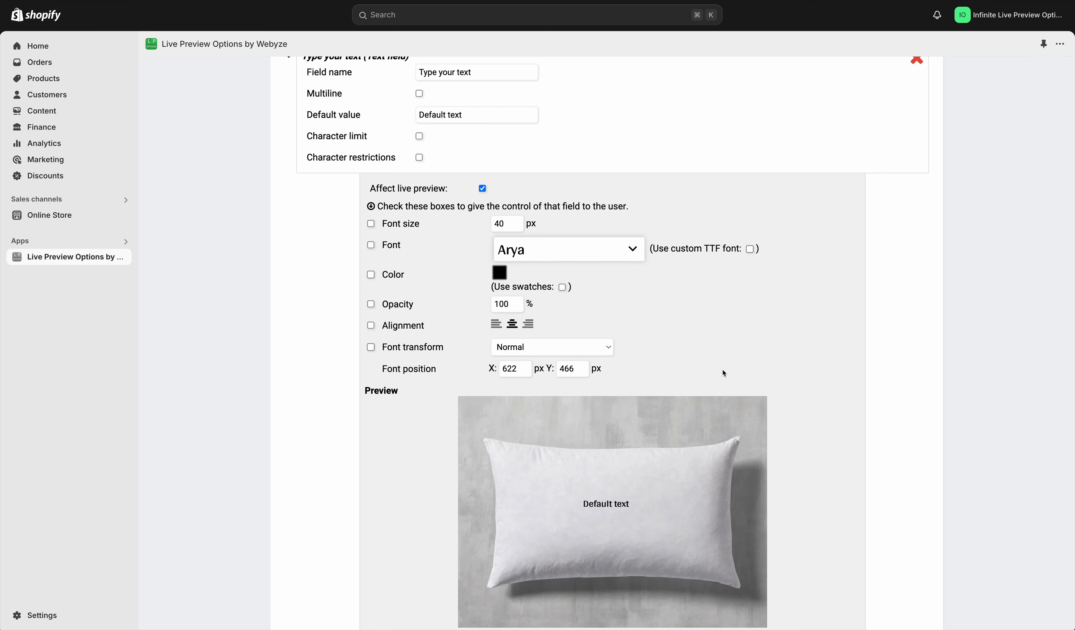
Set the text's font size to 80 px and reposition it on the pillow at about X 647, Y 481 px.
double_click(503, 225)
type("80")
left_click(652, 184)
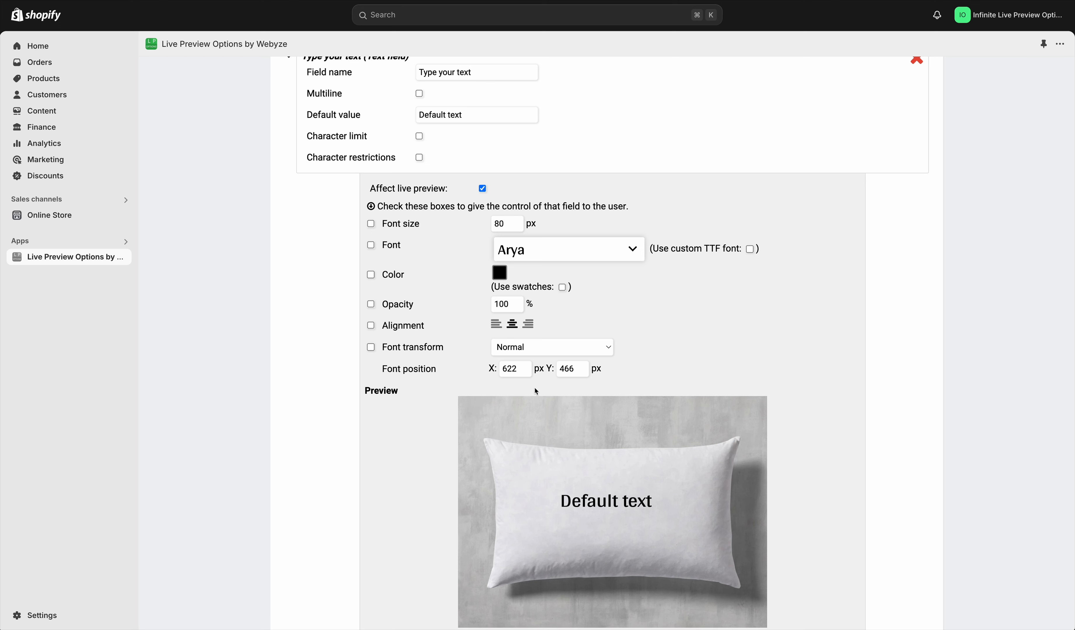
left_click(610, 507)
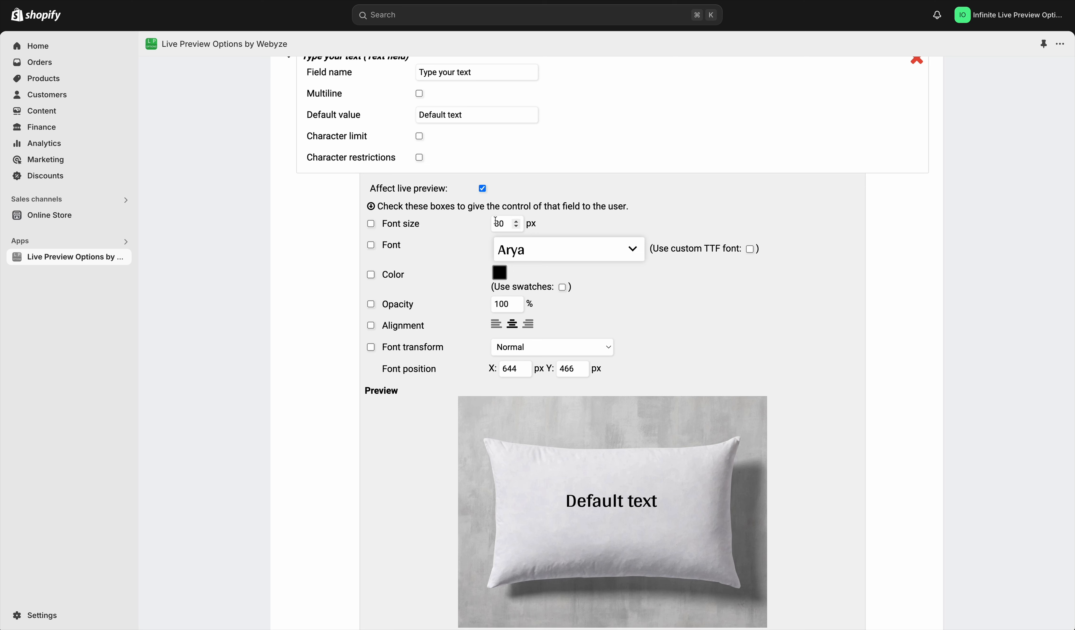
left_click(611, 511)
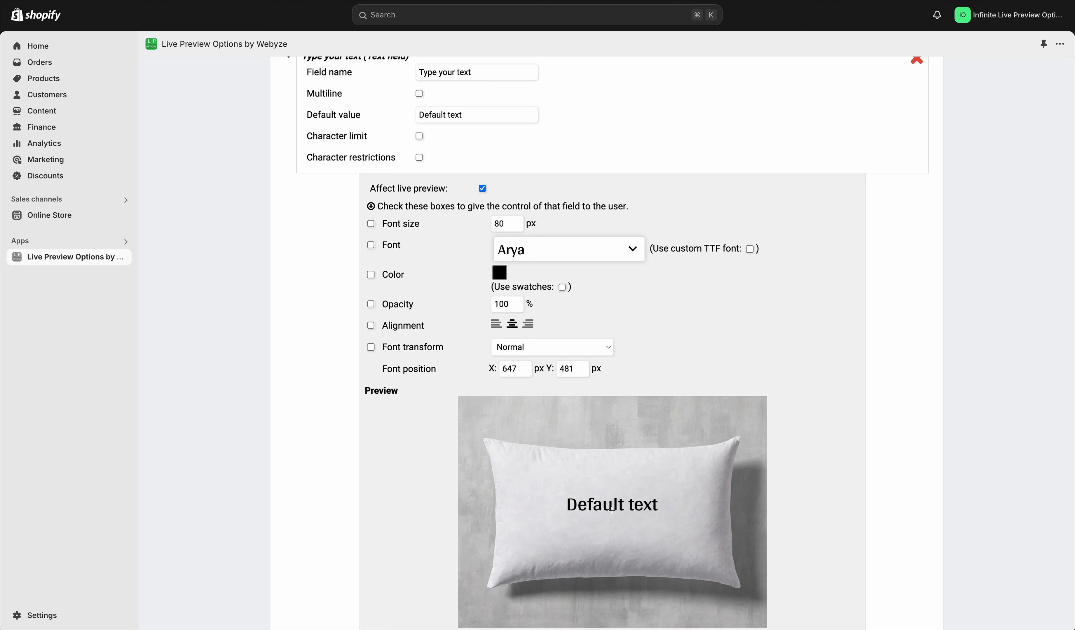
Toggle customer control of the font size and the custom TTF font option on and back off.
left_click(371, 225)
left_click(371, 225)
left_click_drag(708, 247, 742, 249)
left_click(744, 249)
left_click(751, 248)
left_click(593, 239)
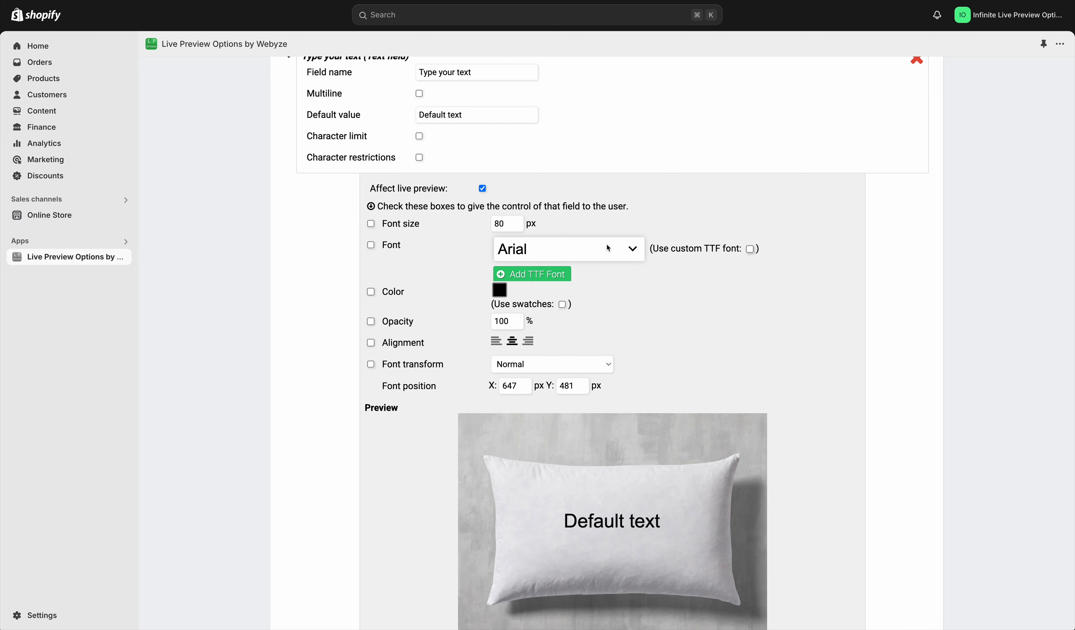
Set the text field's font to Chewy.
left_click(558, 250)
scroll(549, 344, "down", 2)
scroll(548, 346, "down", 4)
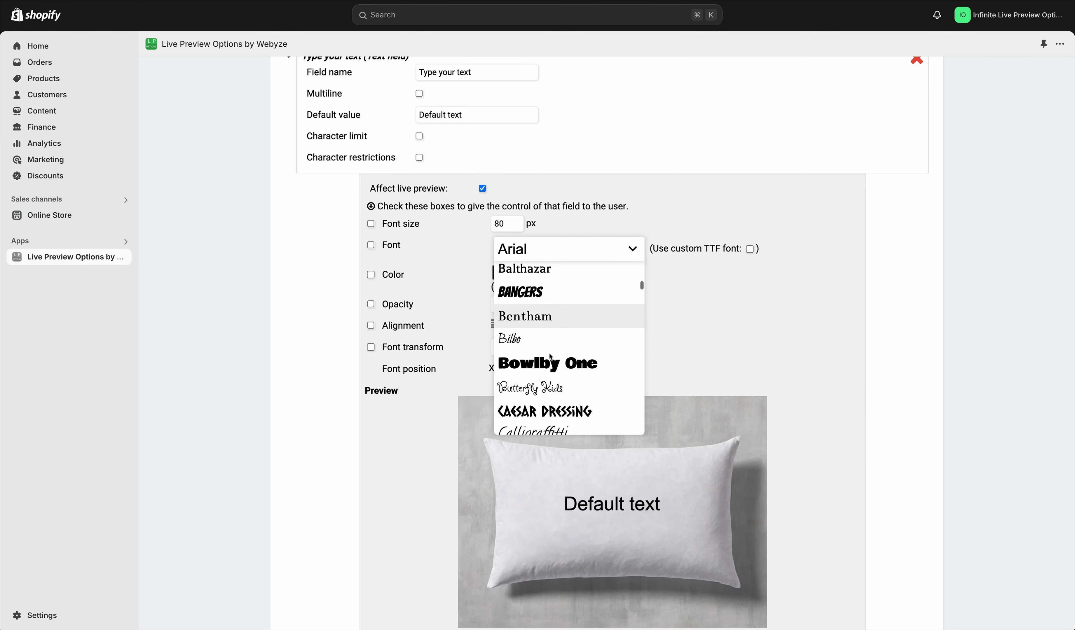
left_click(530, 359)
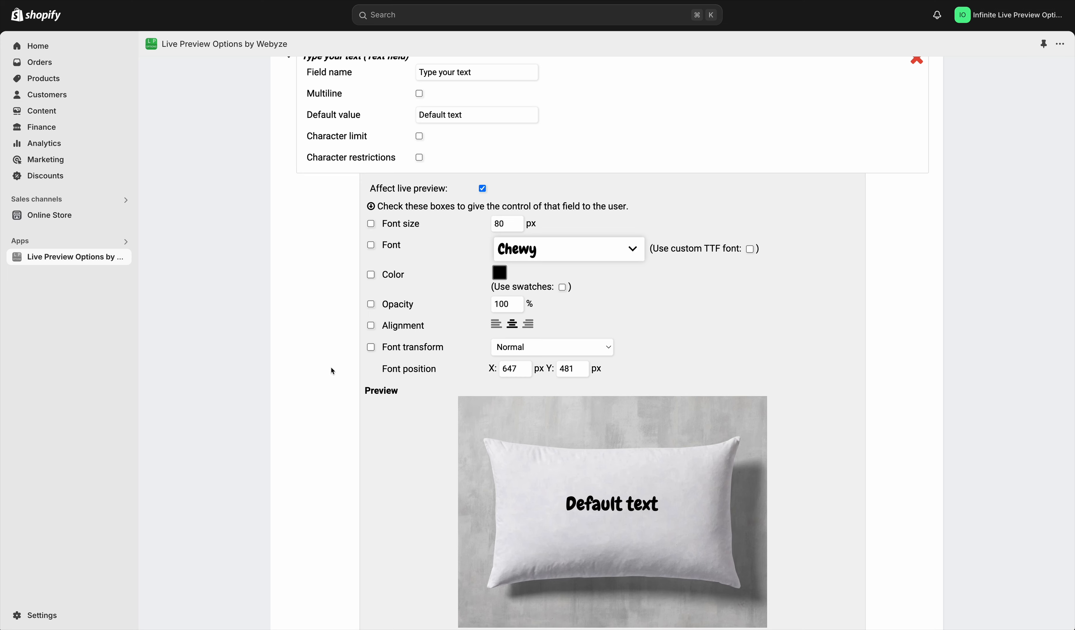
Enable swatches for the text color and add three more colors to the black one.
scroll(332, 372, "down", 1)
scroll(341, 337, "down", 1)
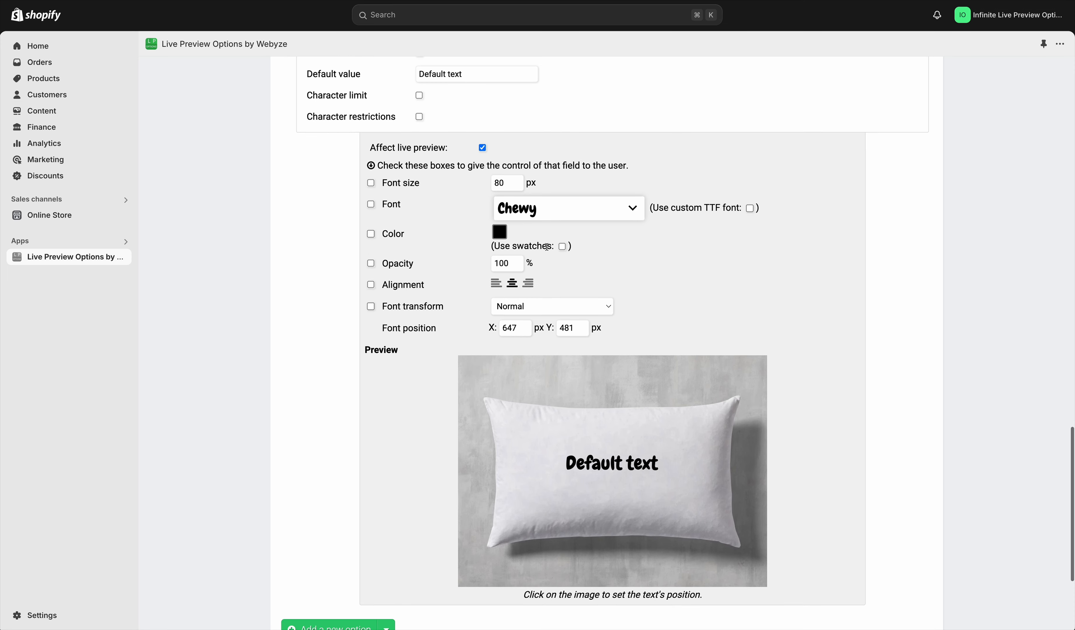
left_click(562, 246)
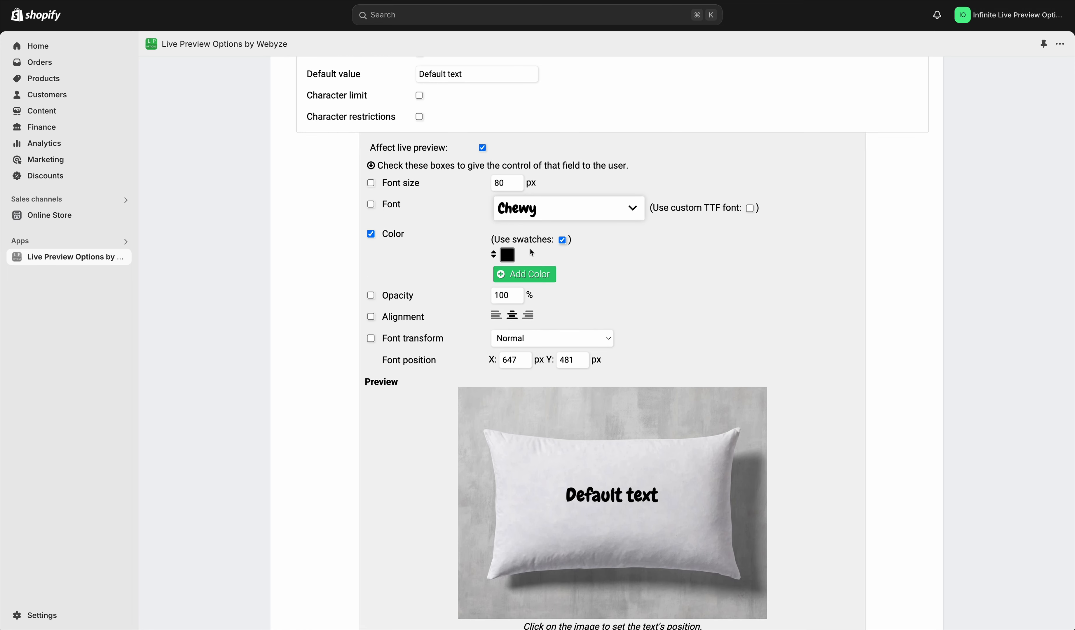
left_click(514, 276)
left_click(516, 293)
left_click(519, 309)
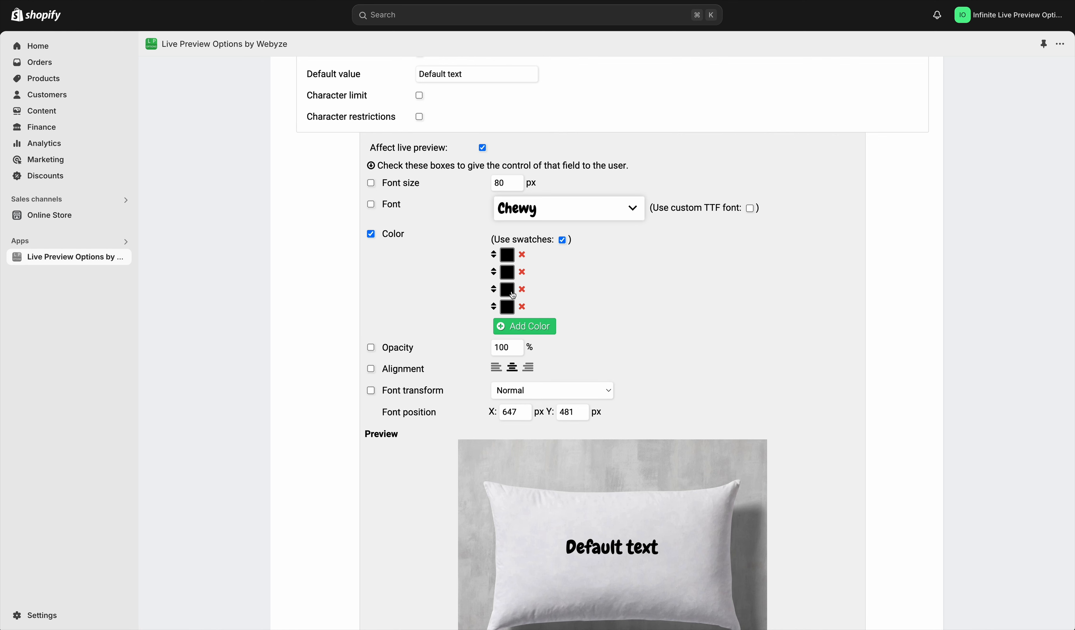
Set the second text color swatch to dark red #731515 and the third to purple.
left_click(507, 273)
left_click(582, 337)
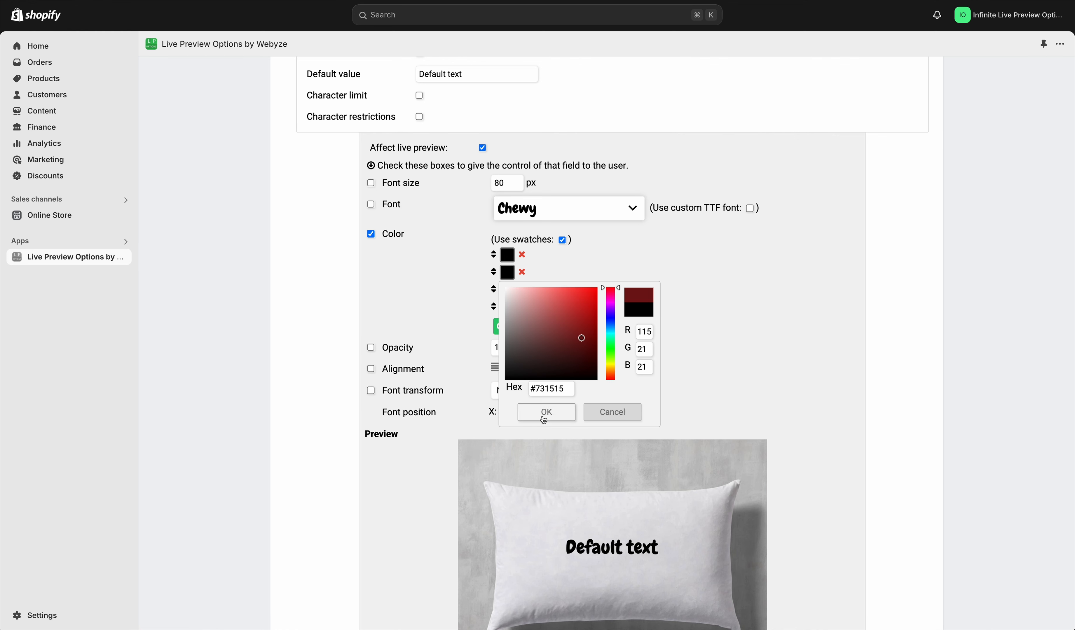
left_click(544, 416)
left_click(507, 289)
left_click(611, 328)
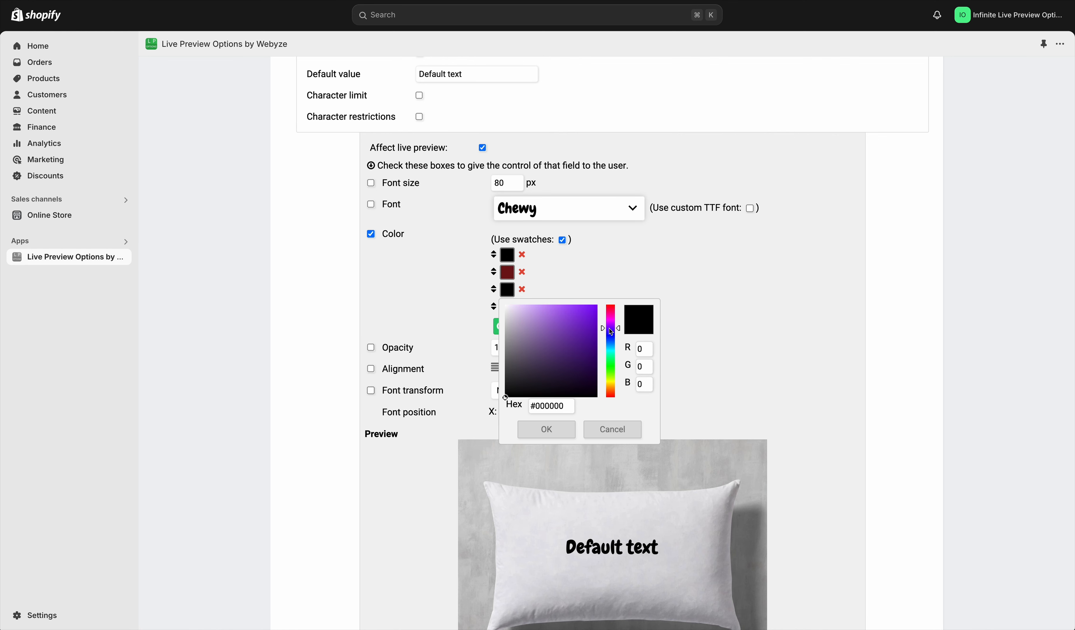
left_click(569, 325)
left_click(546, 429)
Set the fourth text color swatch to green #2a9428.
left_click(519, 327)
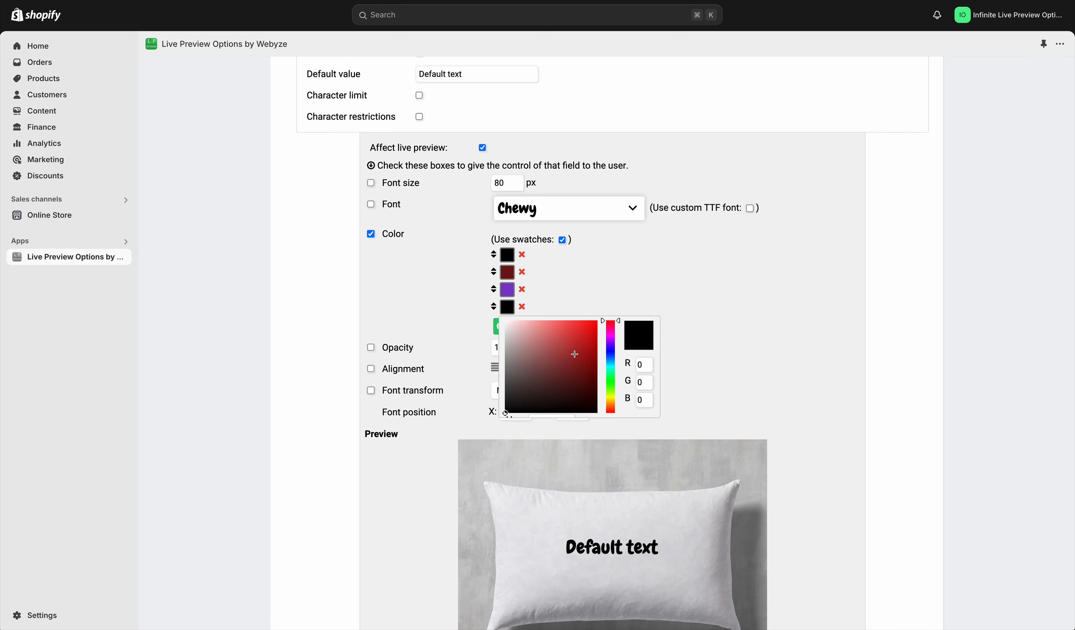
left_click(610, 384)
left_click(573, 362)
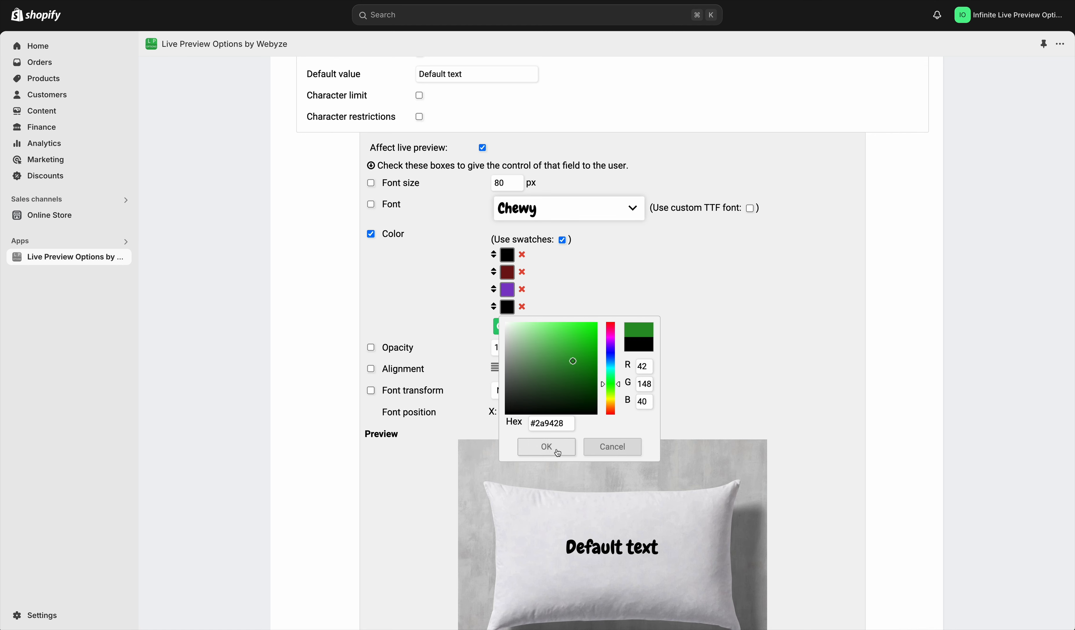
left_click(546, 447)
scroll(568, 323, "down", 2)
scroll(344, 352, "down", 5)
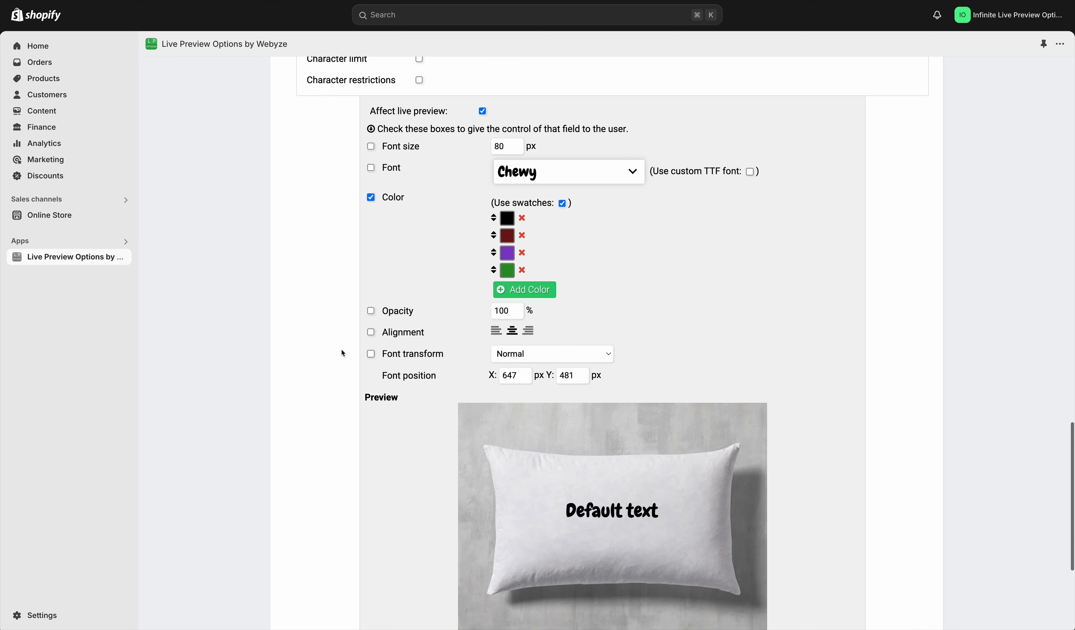
Add a dropdown menu option below the text field.
scroll(360, 346, "up", 4)
scroll(360, 341, "up", 2)
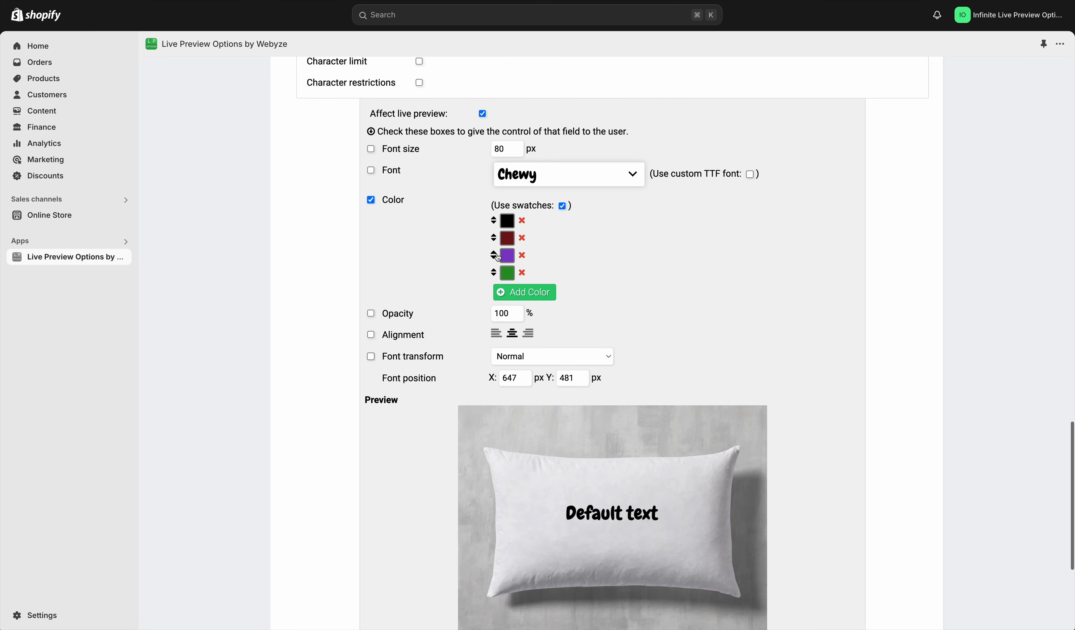
scroll(372, 346, "down", 5)
left_click(348, 451)
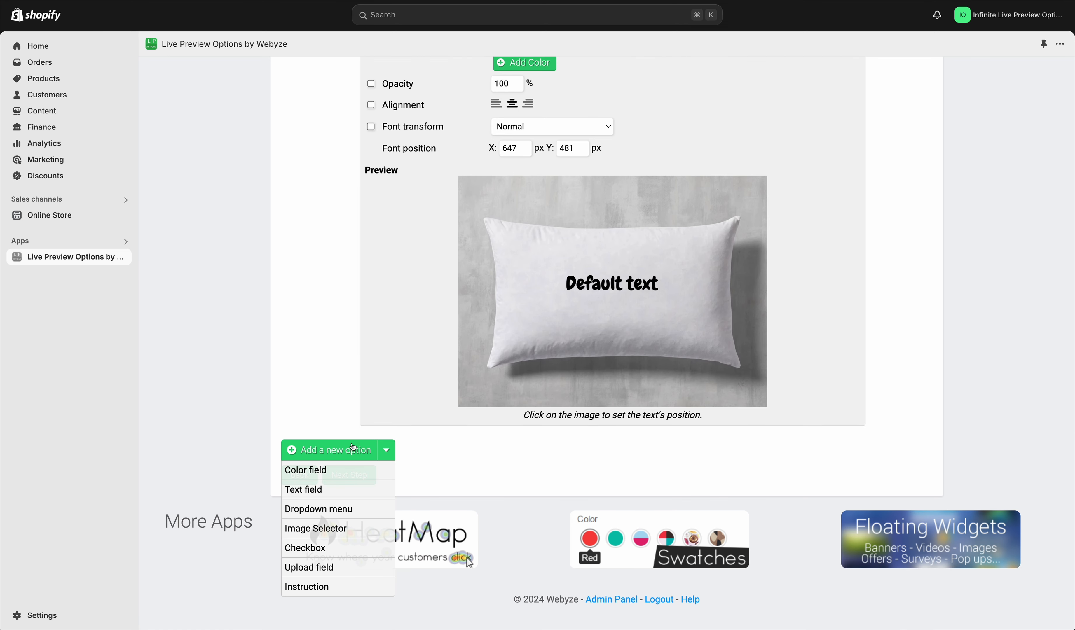
left_click(332, 510)
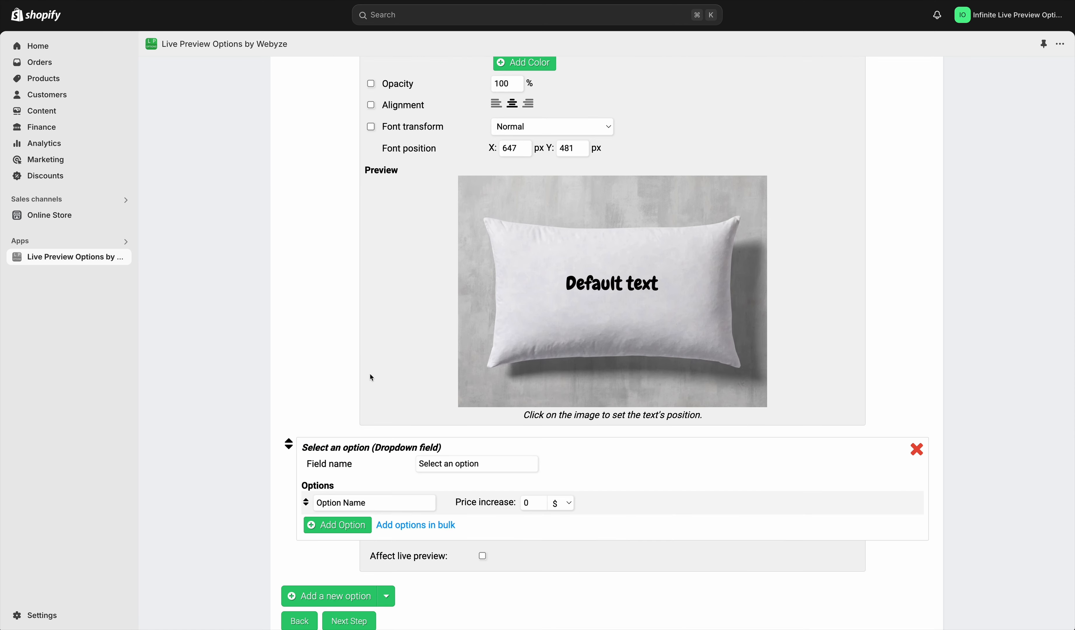
scroll(369, 373, "down", 3)
Name the dropdown field's first choice Option A and add a second choice named Option B.
triple_click(454, 318)
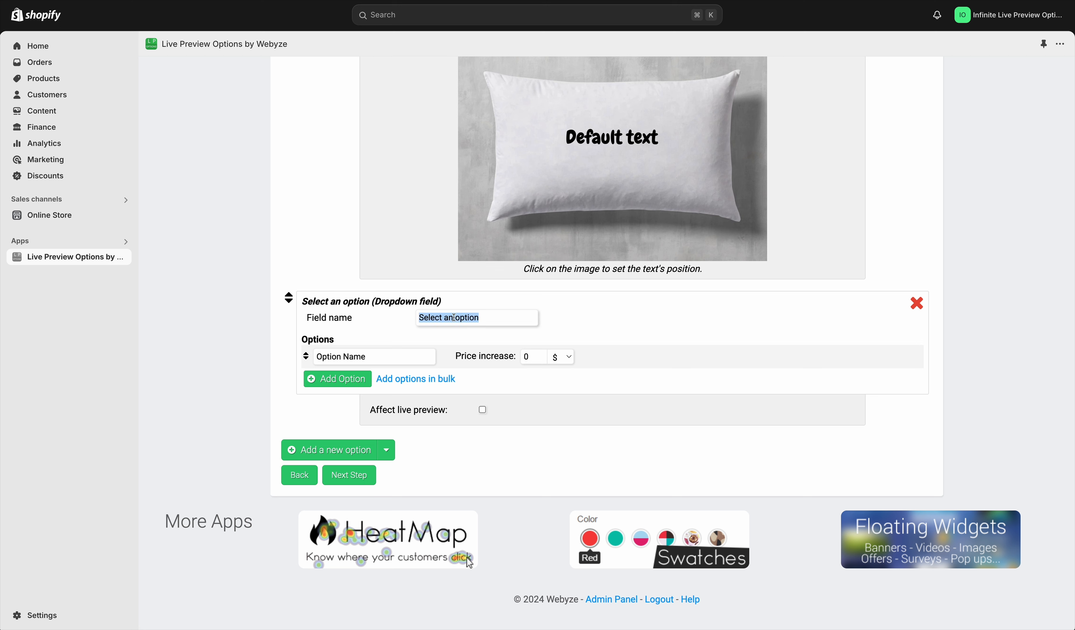
triple_click(362, 356)
type("Op")
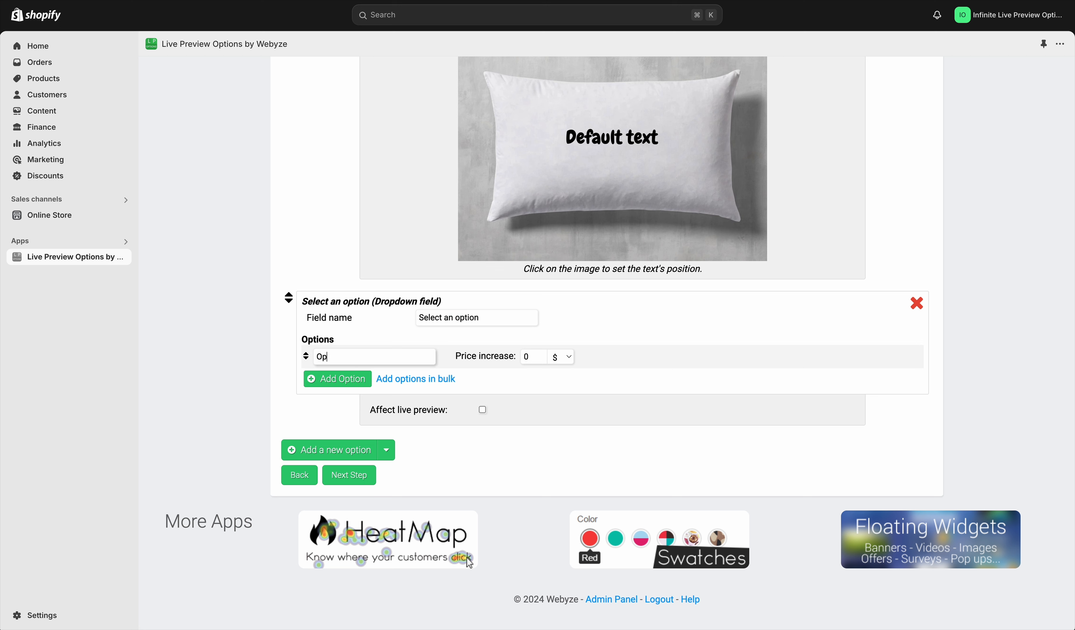
type("tion A")
key("Return")
type("O")
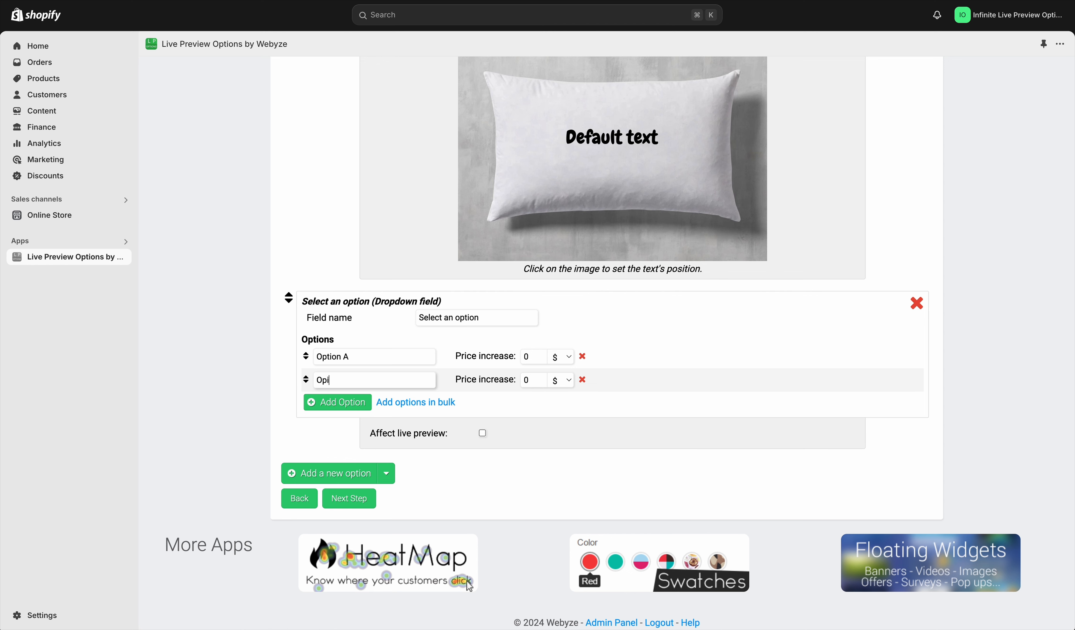
type("ption B")
left_click(477, 318)
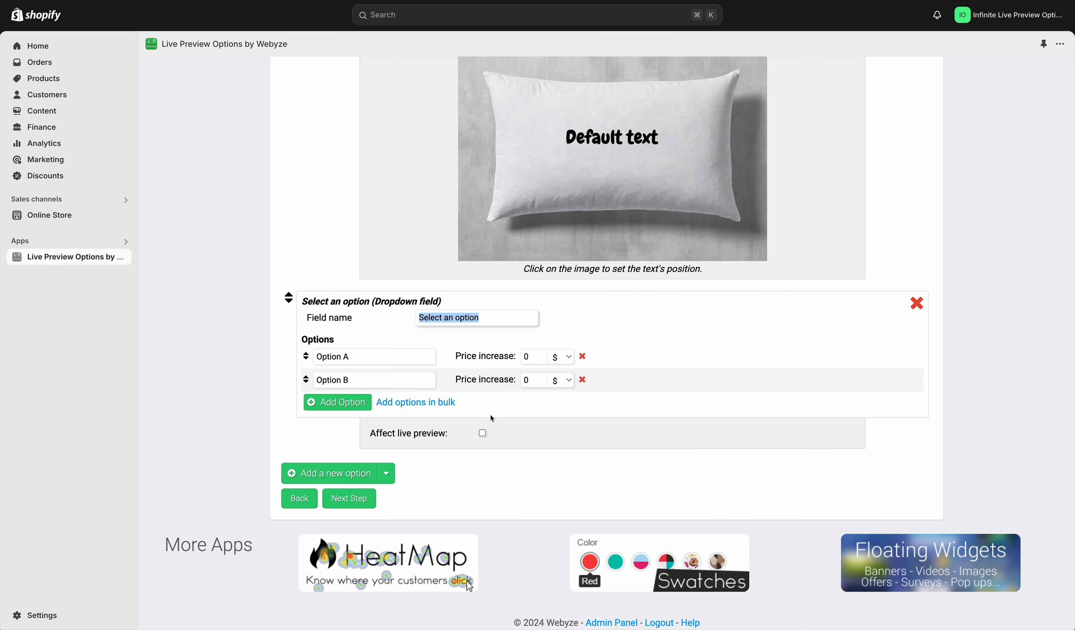
Enable live preview for the dropdown field, examine its image overlay settings, and disable it again.
left_click(489, 438)
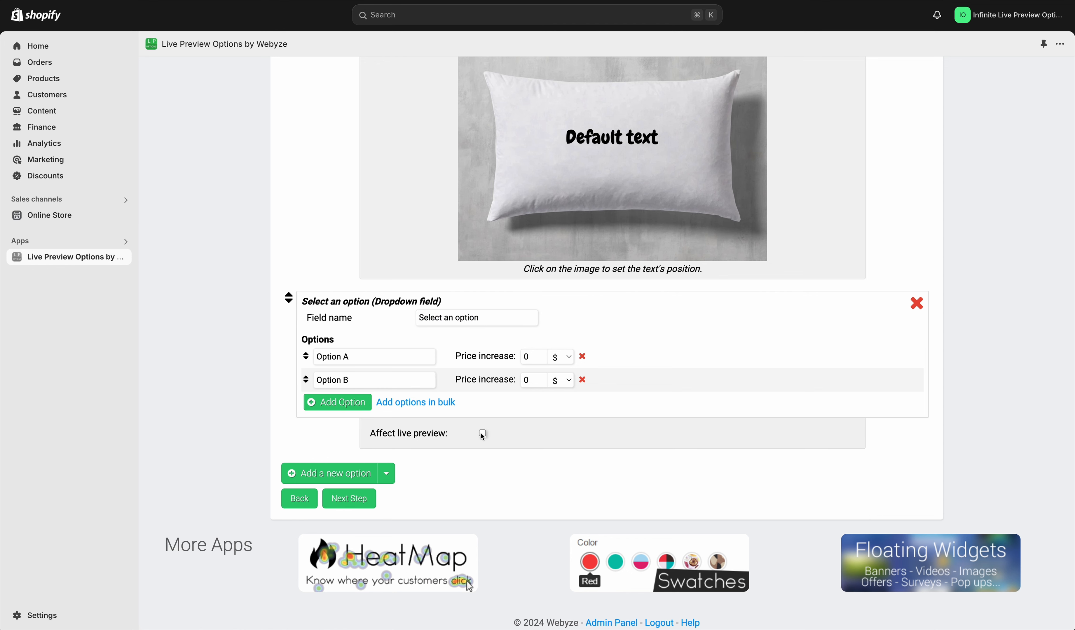
left_click(482, 433)
scroll(531, 439, "down", 7)
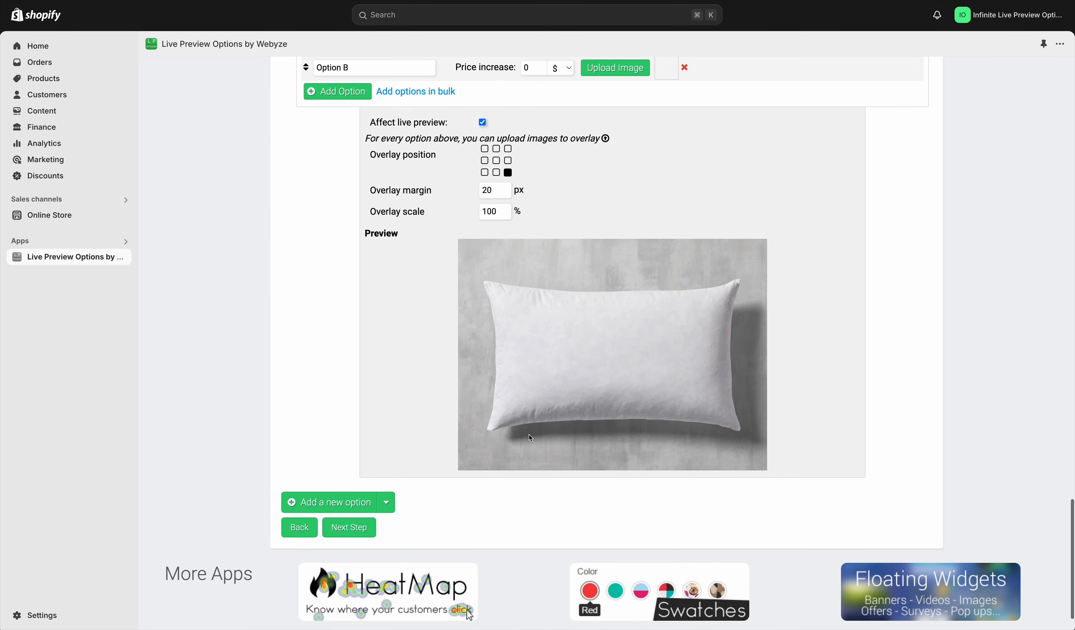
scroll(530, 438, "up", 2)
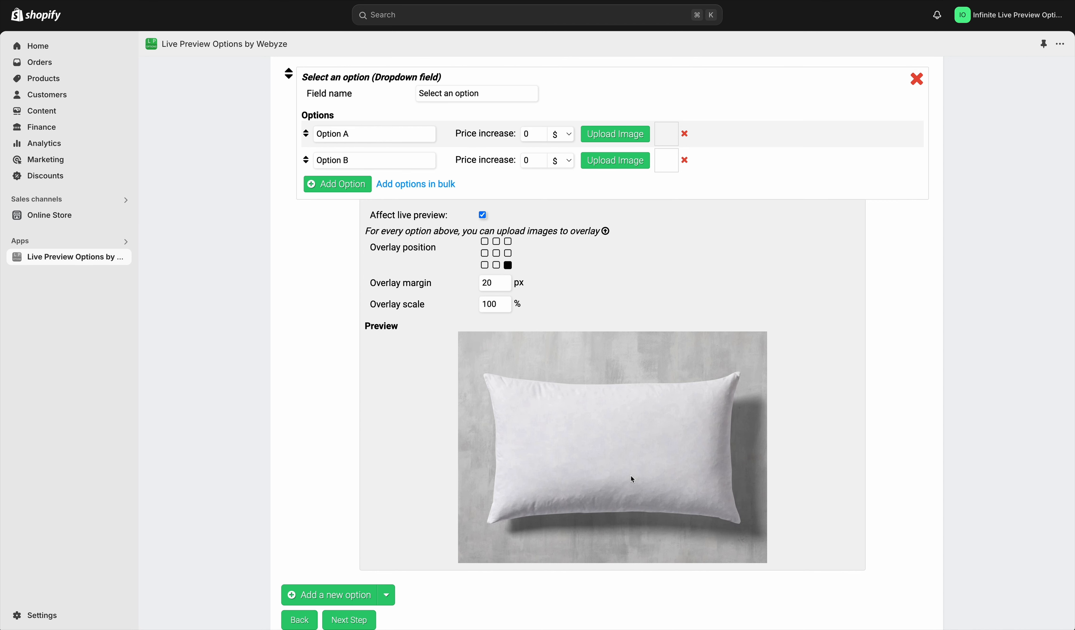
scroll(493, 210, "up", 1)
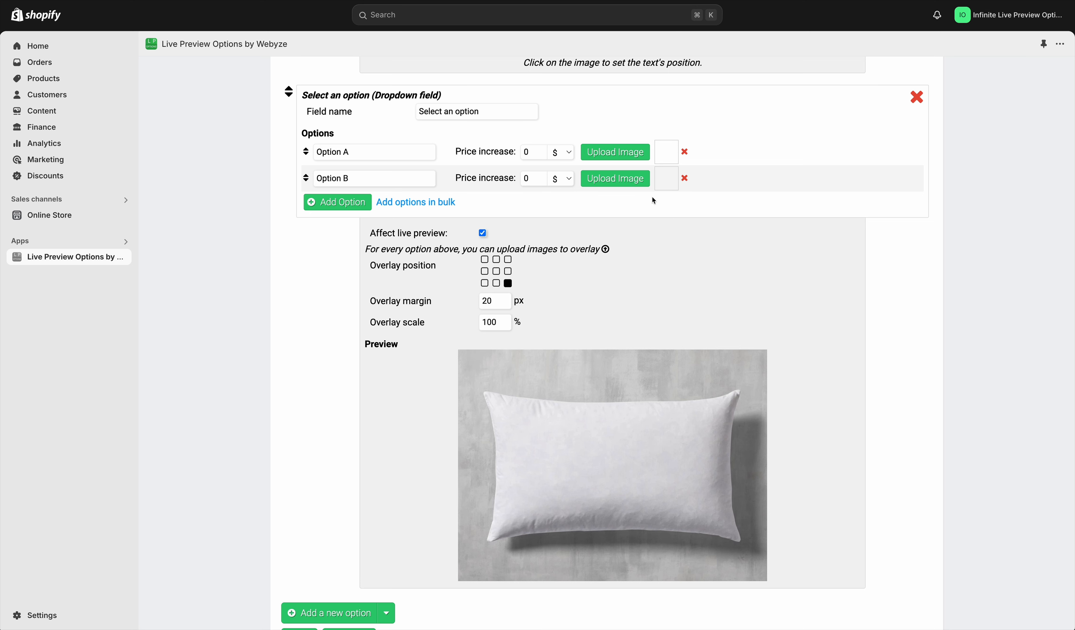
left_click(483, 233)
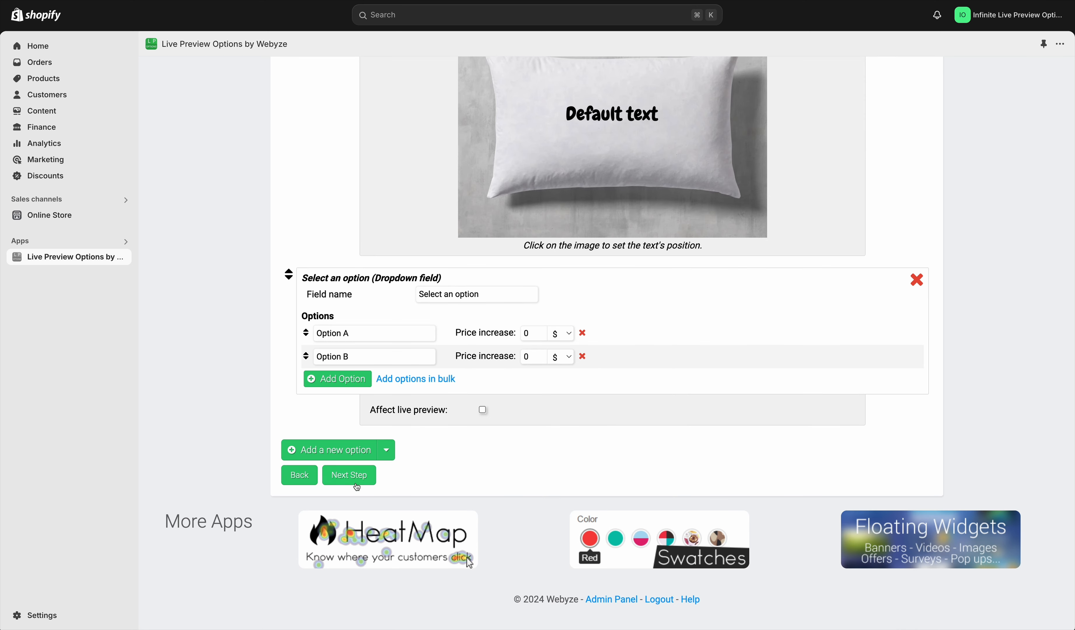
Add an image selector option and switch its live preview on and off to examine the overlay settings.
left_click(329, 450)
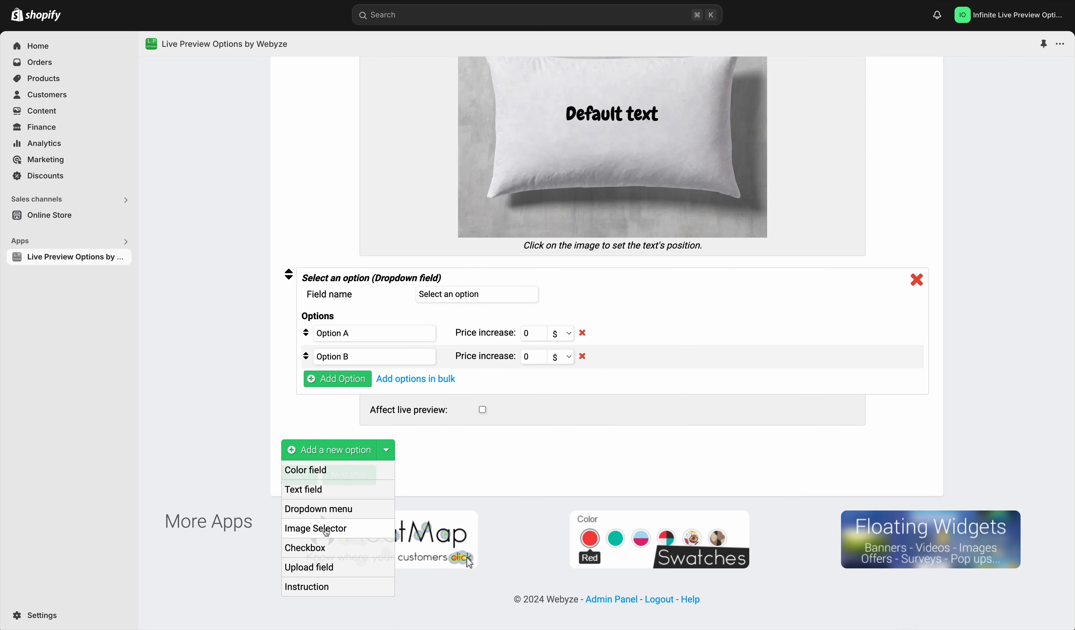
left_click(327, 530)
scroll(530, 422, "down", 3)
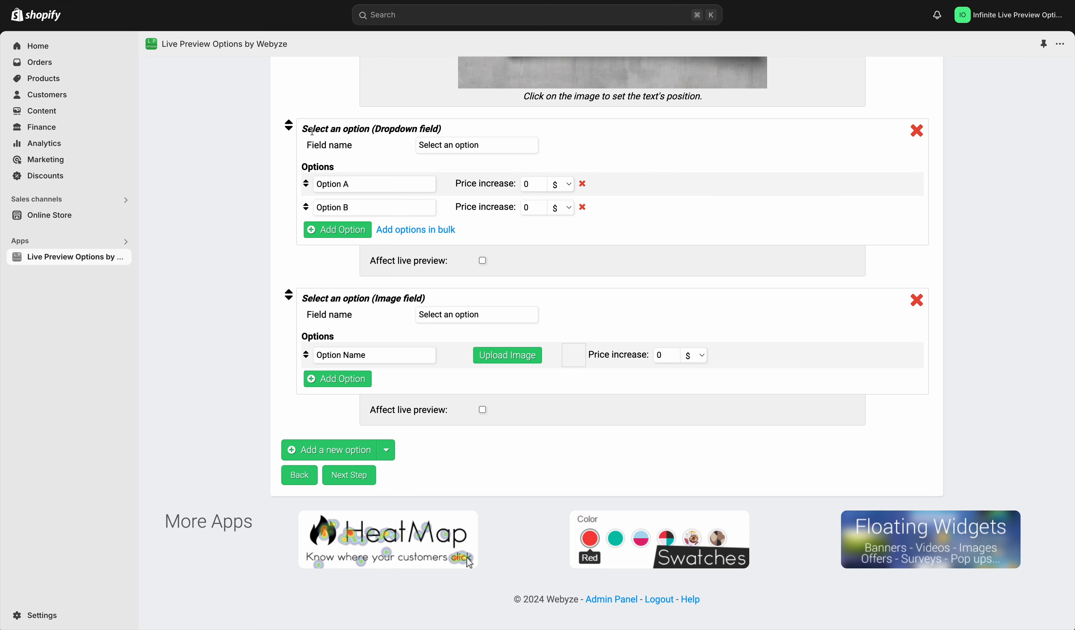
left_click(482, 410)
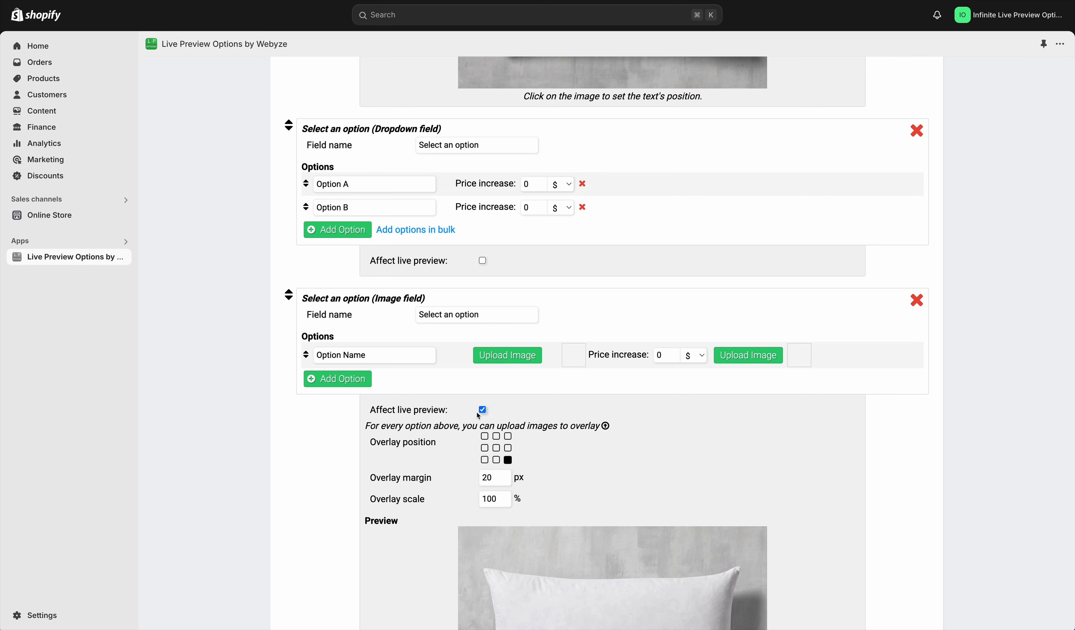
left_click(483, 410)
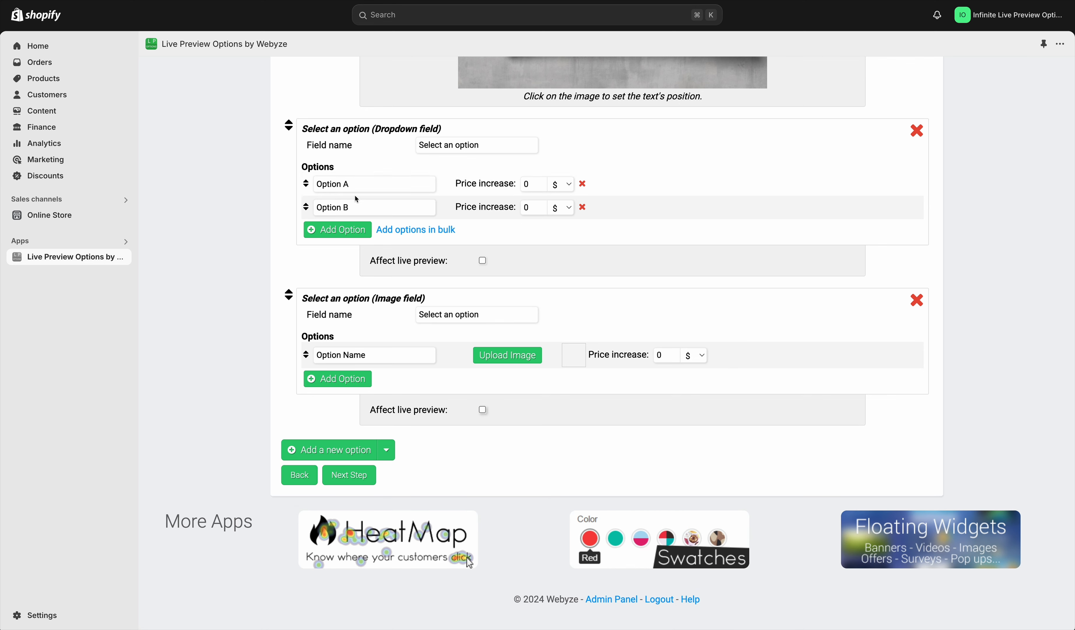
left_click_drag(317, 184, 355, 183)
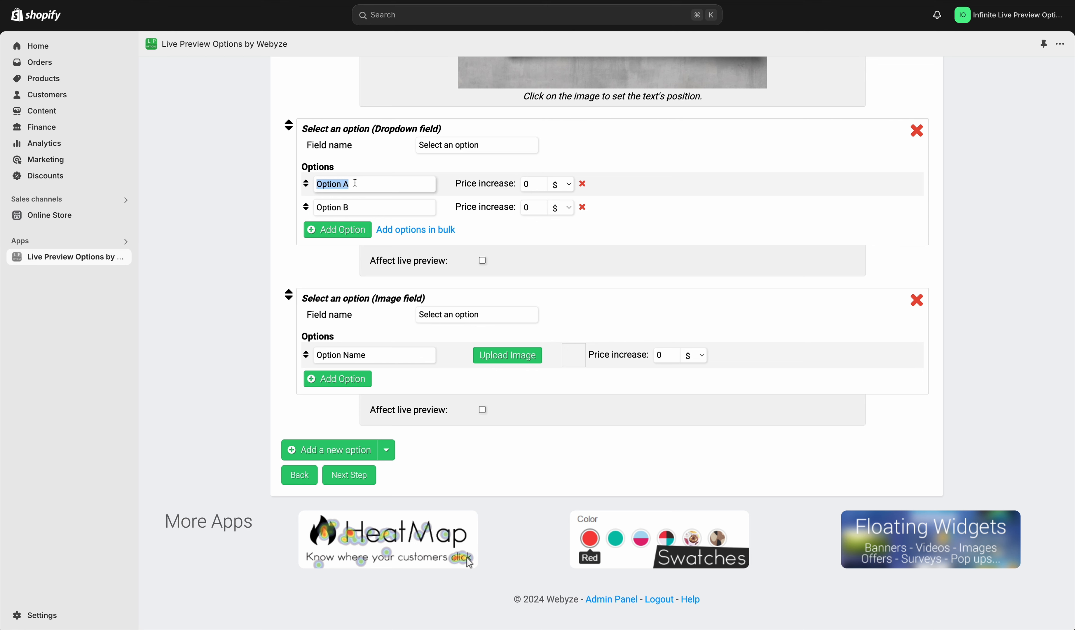
left_click(355, 183)
left_click(575, 356)
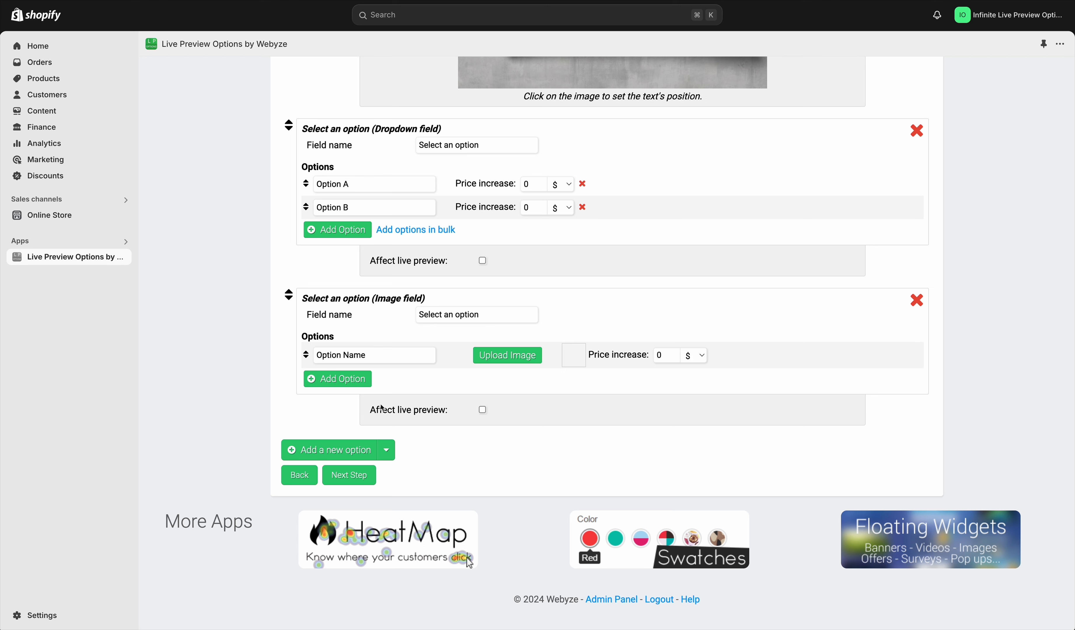
Add a checkbox option and remove the image selector field above it.
left_click(363, 456)
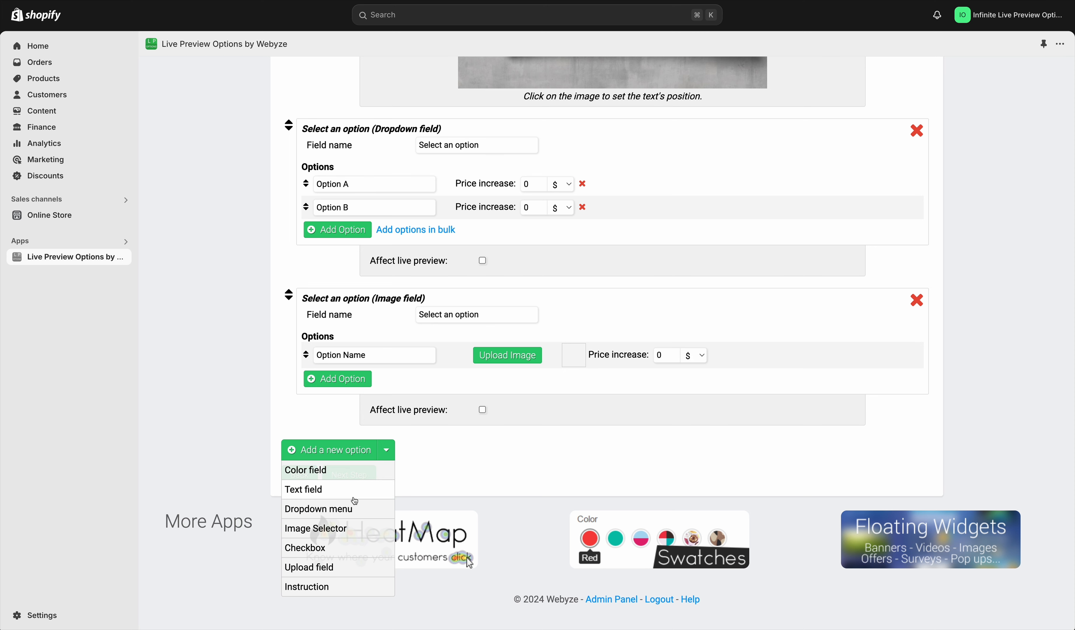
left_click(338, 550)
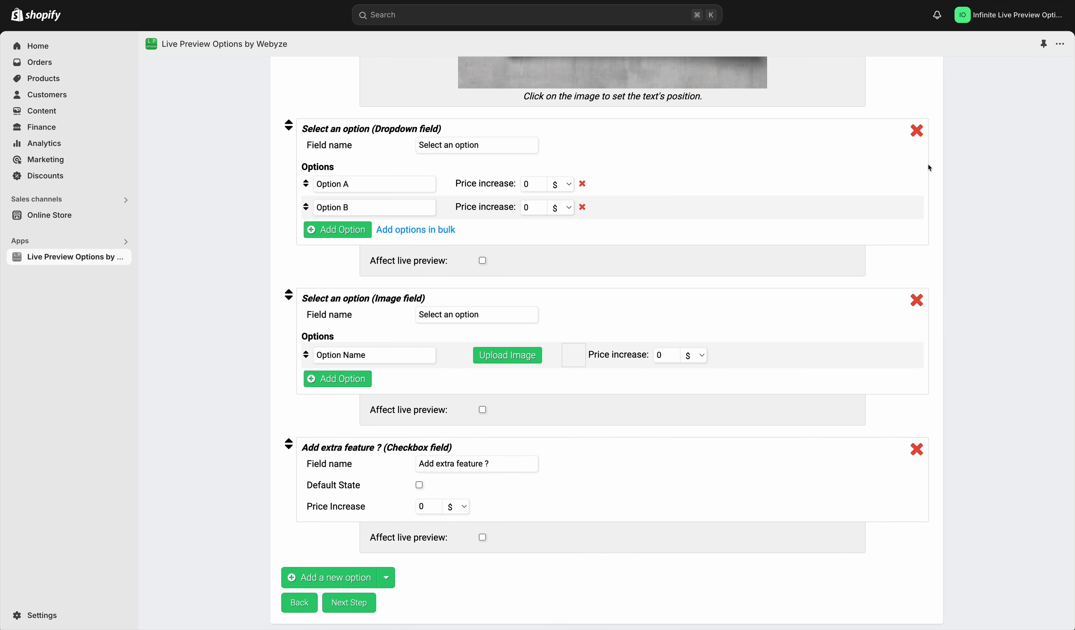
left_click(918, 300)
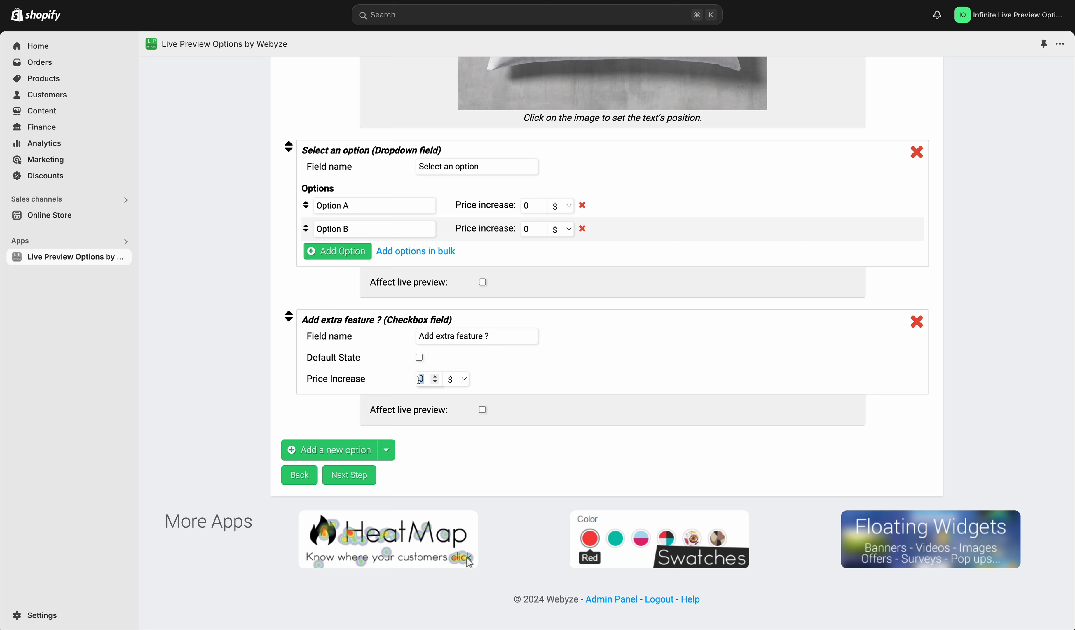
Name the checkbox field "Do you want premium?" and set its price increase to $20.
triple_click(448, 337)
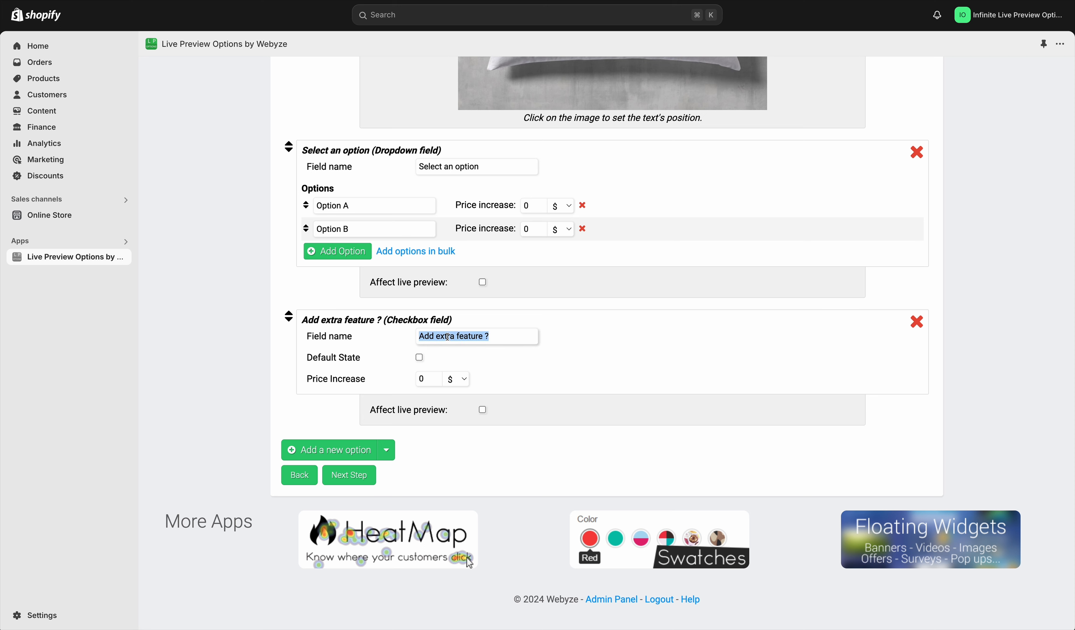
type("PRemi")
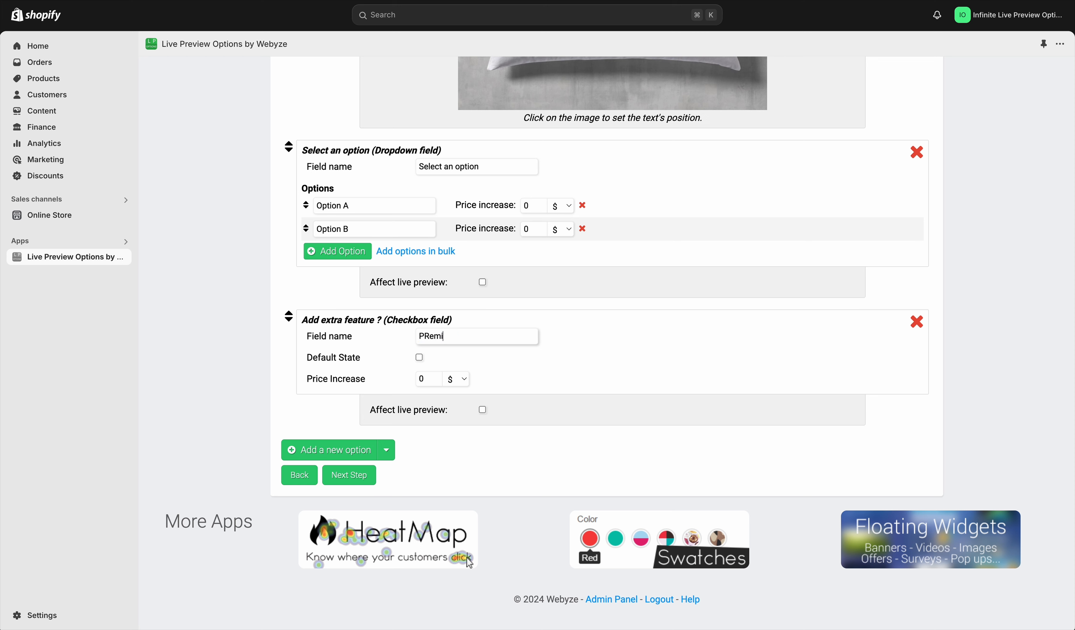
type("u")
key("alt+BackSpace")
type("Do you want premium?")
left_click(641, 333)
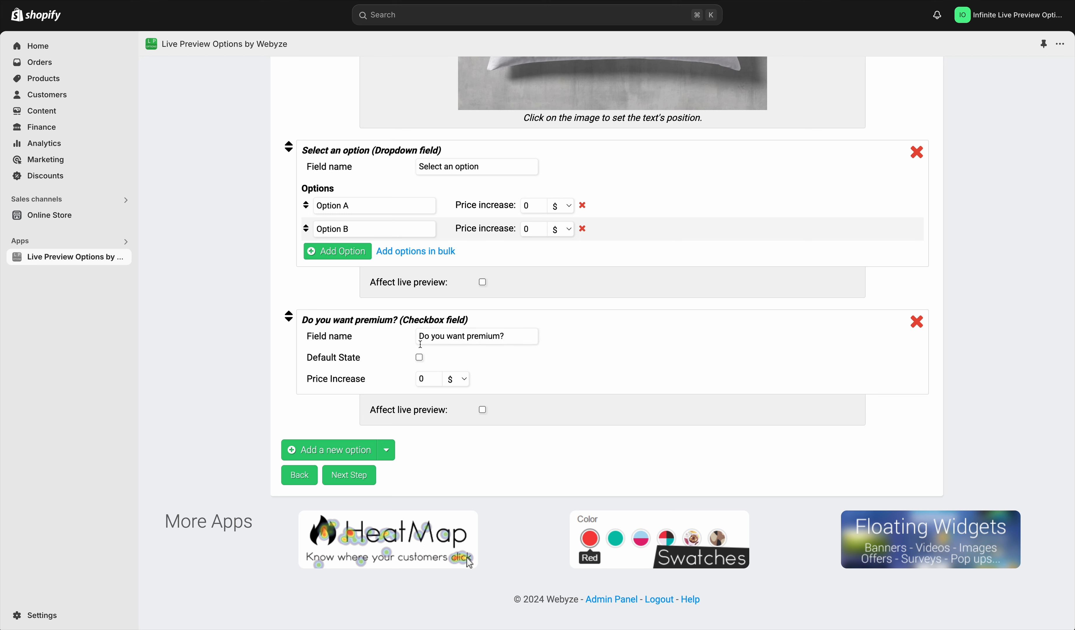
double_click(426, 373)
type("20")
Enable live preview for the checkbox field, examine its overlay settings, and disable it again.
left_click(483, 410)
scroll(731, 350, "down", 2)
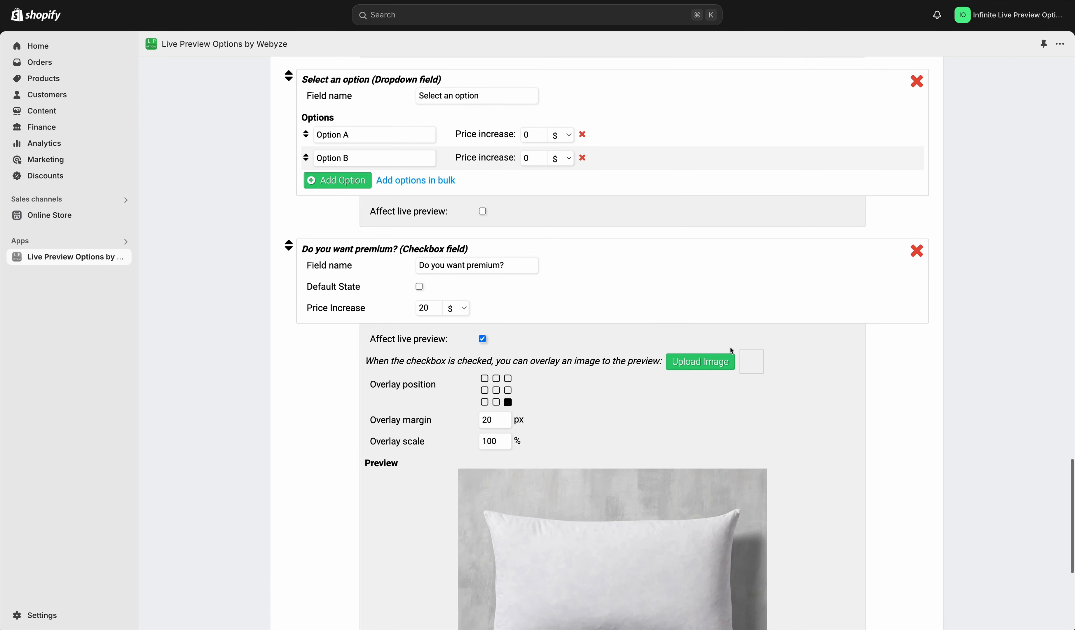
scroll(733, 350, "down", 1)
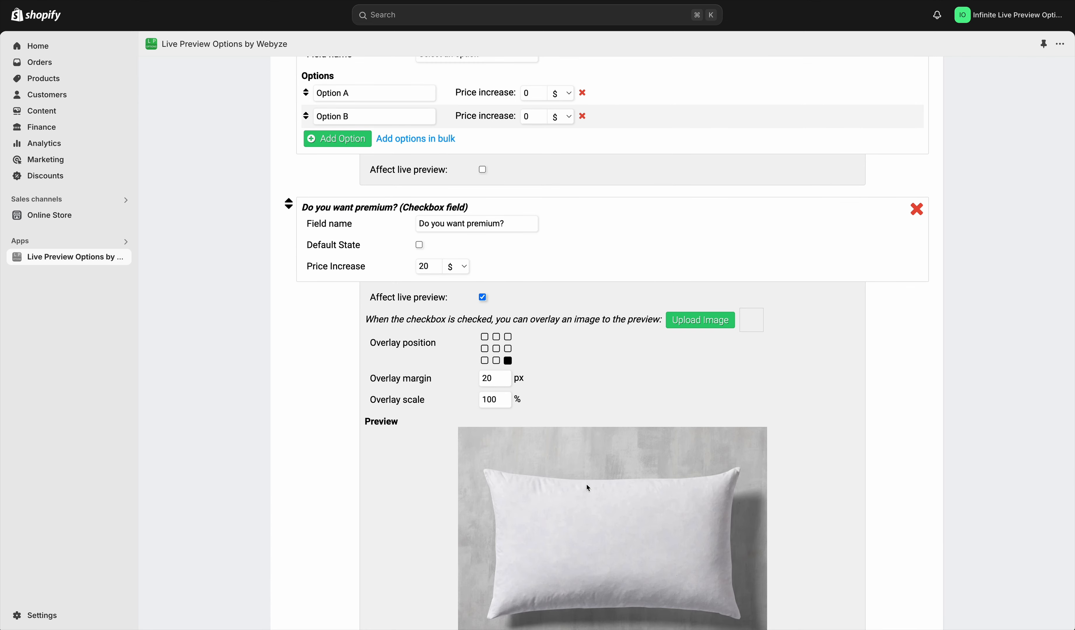
scroll(589, 488, "down", 2)
scroll(556, 372, "up", 3)
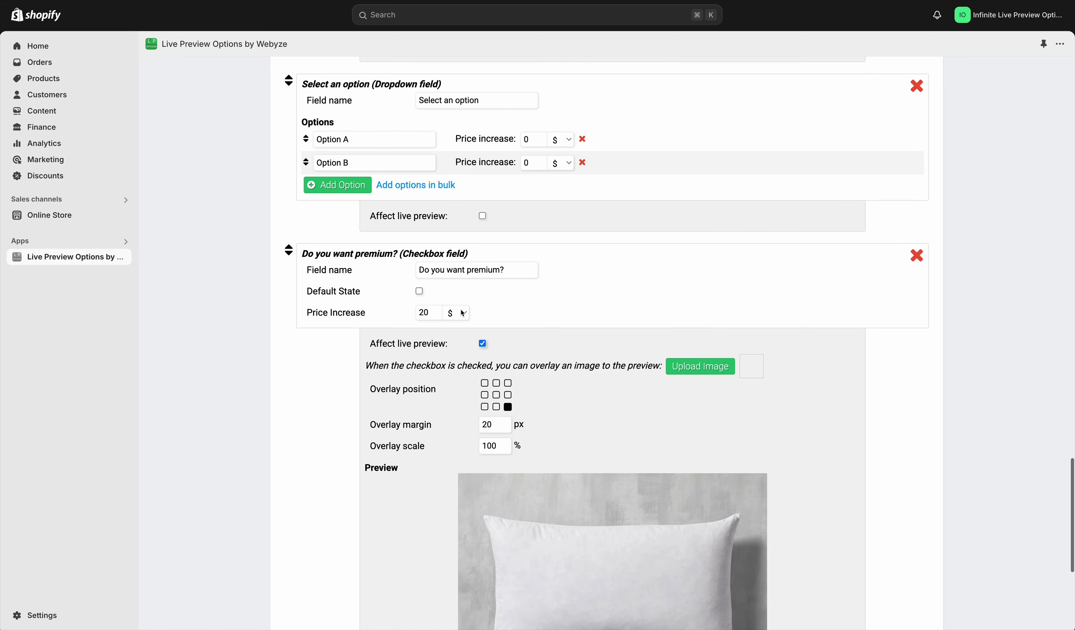
left_click(483, 344)
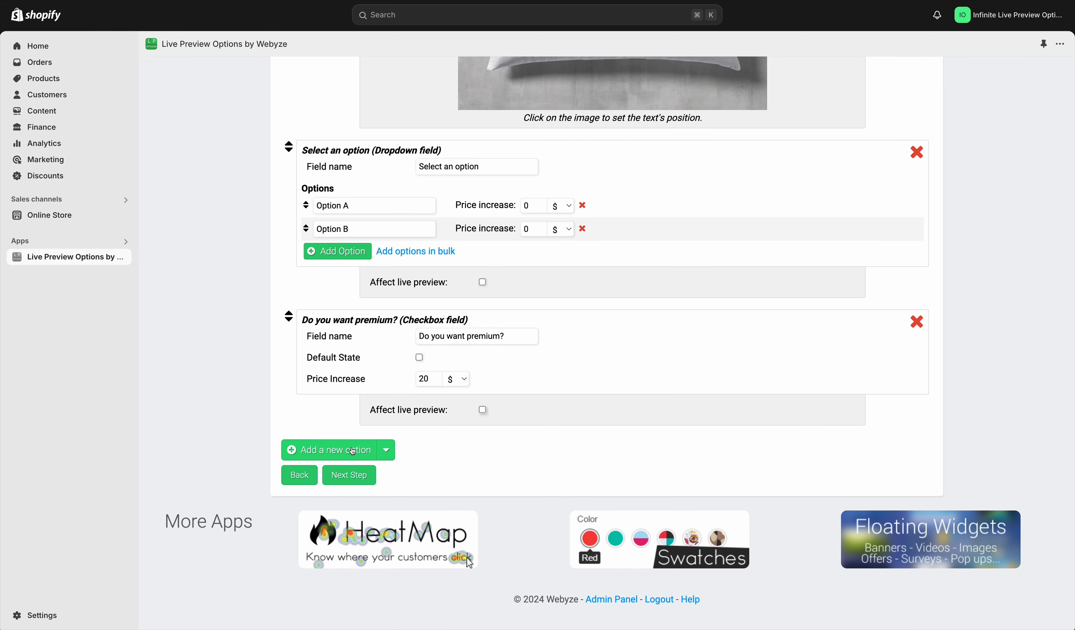
Add an upload field option below the checkbox field.
left_click(367, 450)
left_click(333, 560)
scroll(618, 359, "down", 3)
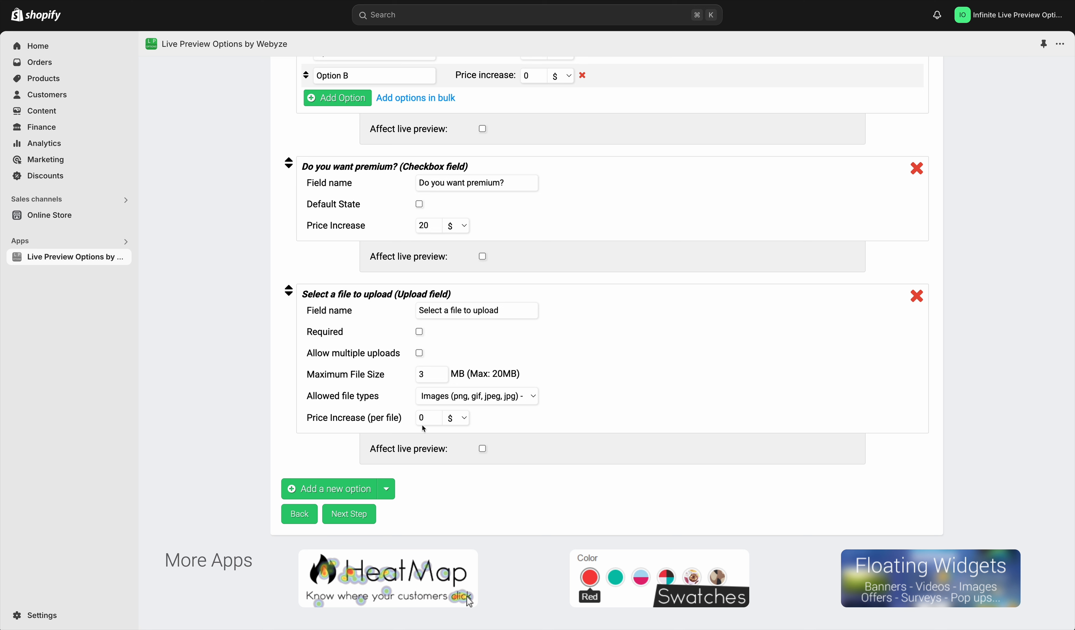
Try Documents (doc, docx, pdf, txt) as the upload field's allowed file type and switch it back to Images.
left_click_drag(306, 397, 374, 399)
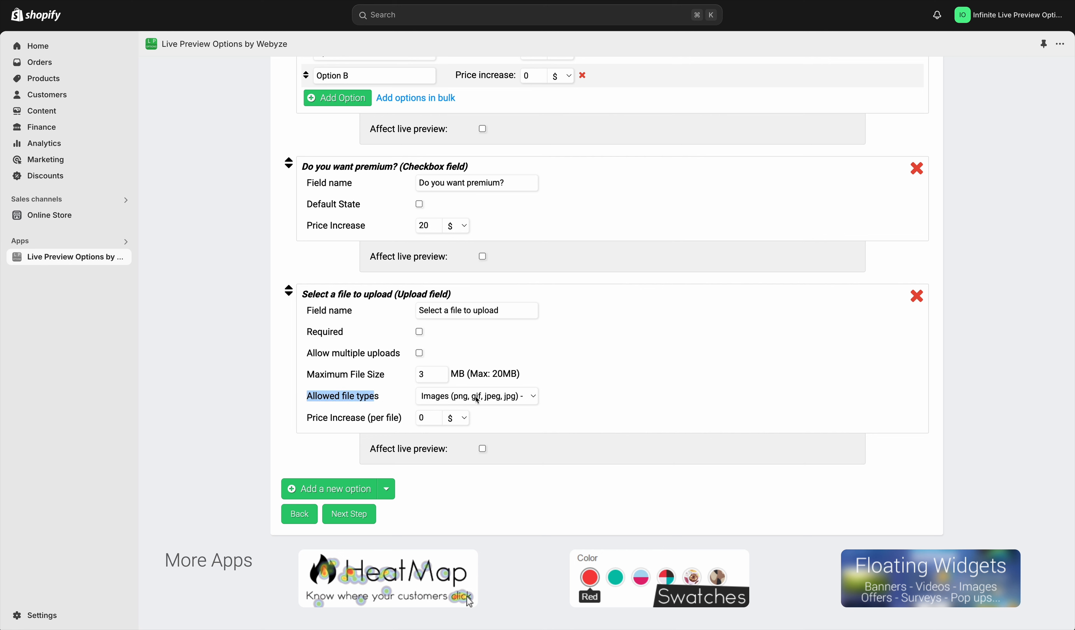
left_click(478, 400)
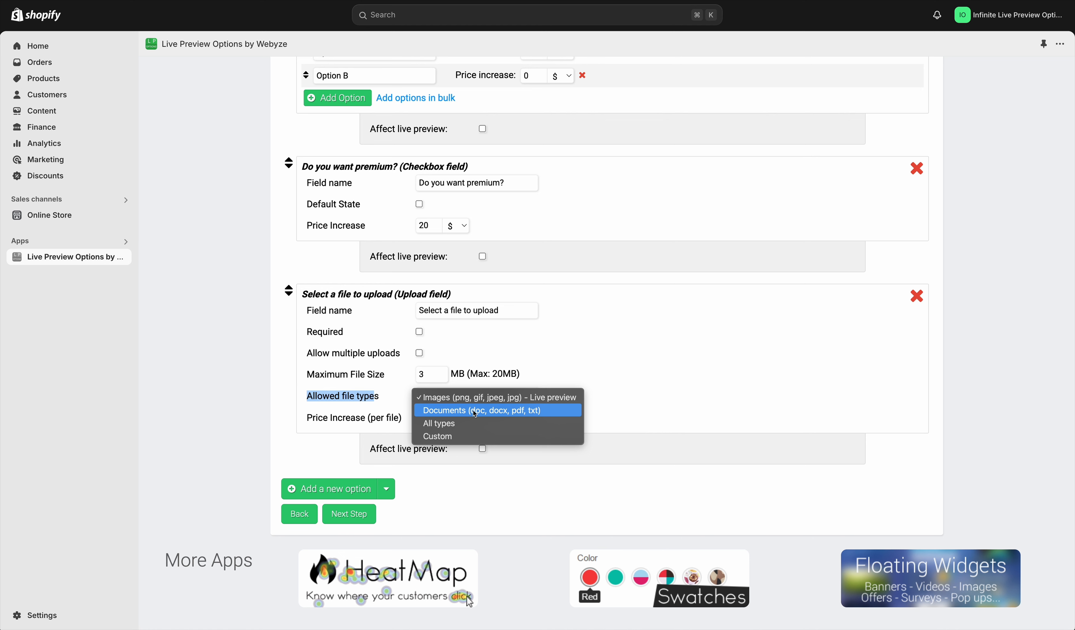
left_click(472, 412)
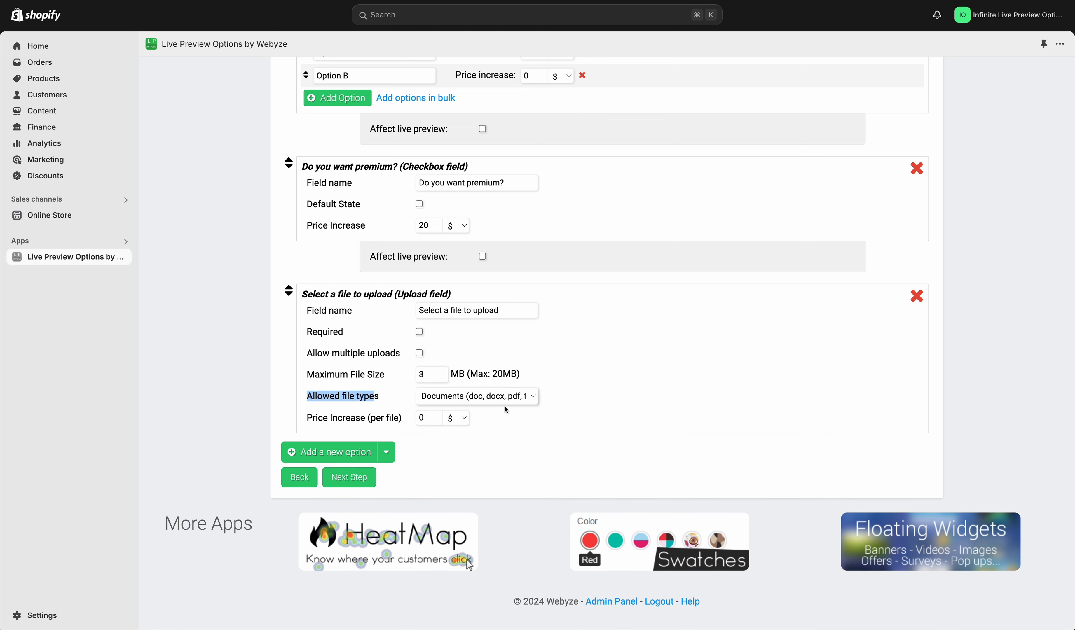
left_click(469, 401)
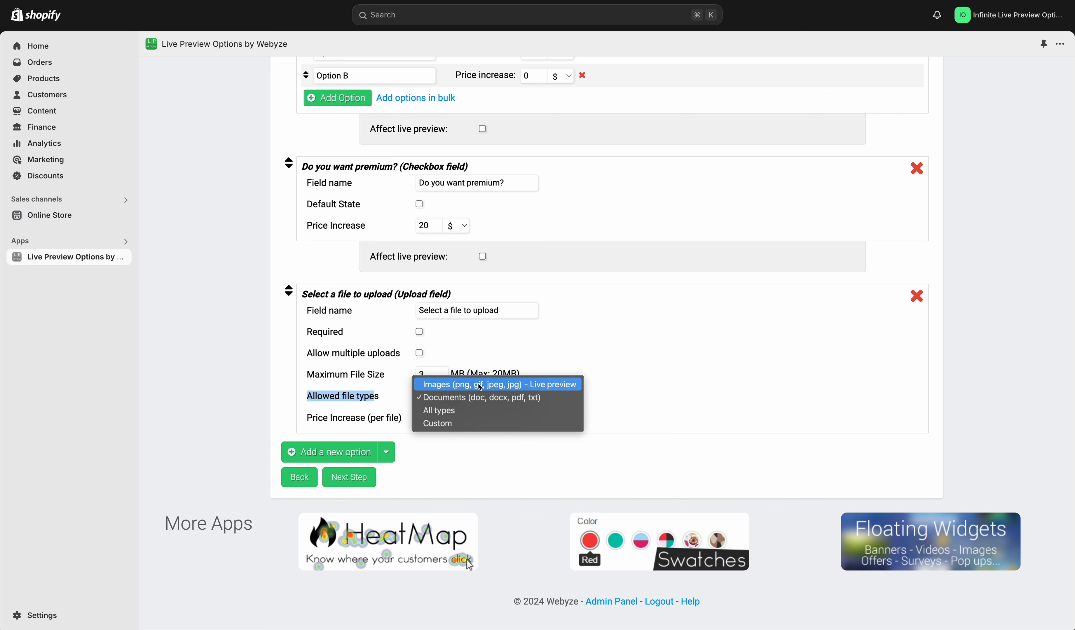
left_click(453, 388)
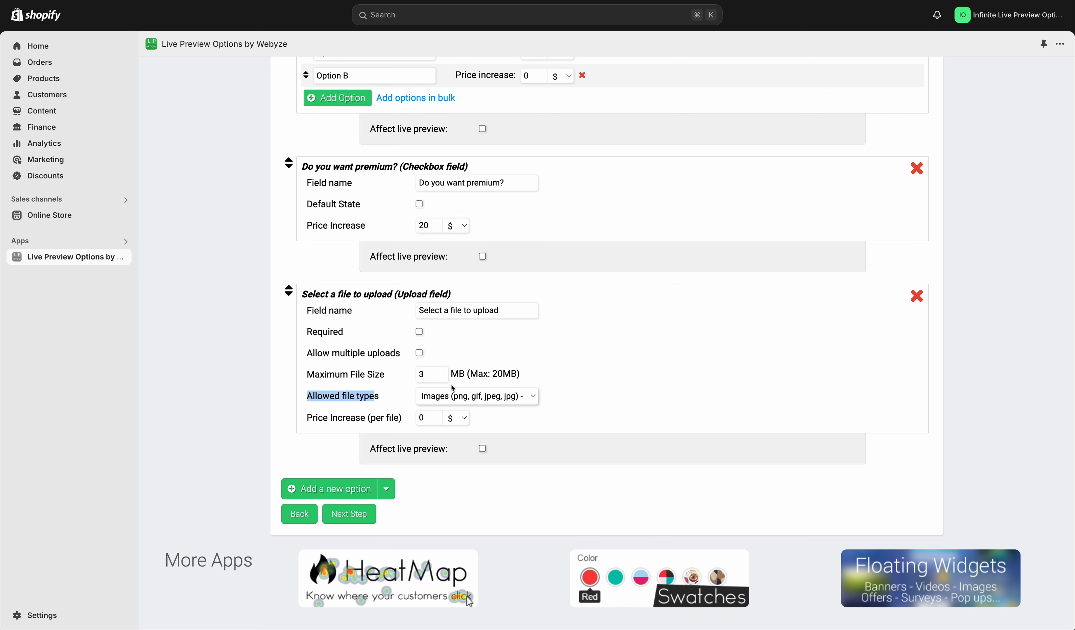
Enable live preview for the upload field and bring its overlay preview into view.
left_click(483, 447)
scroll(633, 430, "down", 3)
scroll(638, 427, "down", 4)
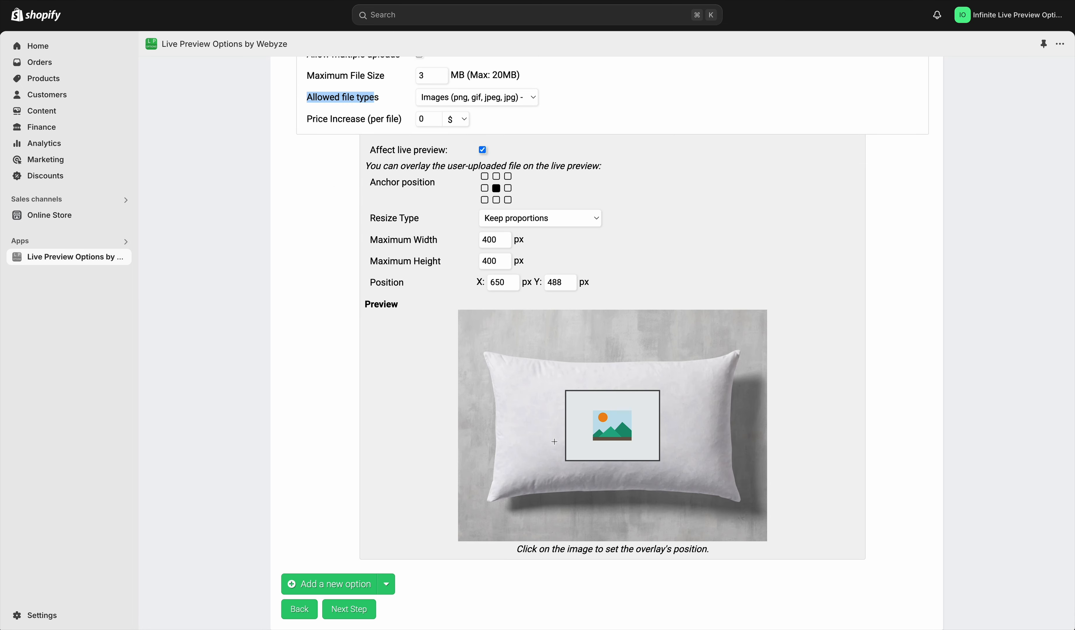
Try several positions for the upload overlay on the pillow, ending near its lower-right corner.
left_click(556, 418)
left_click(618, 412)
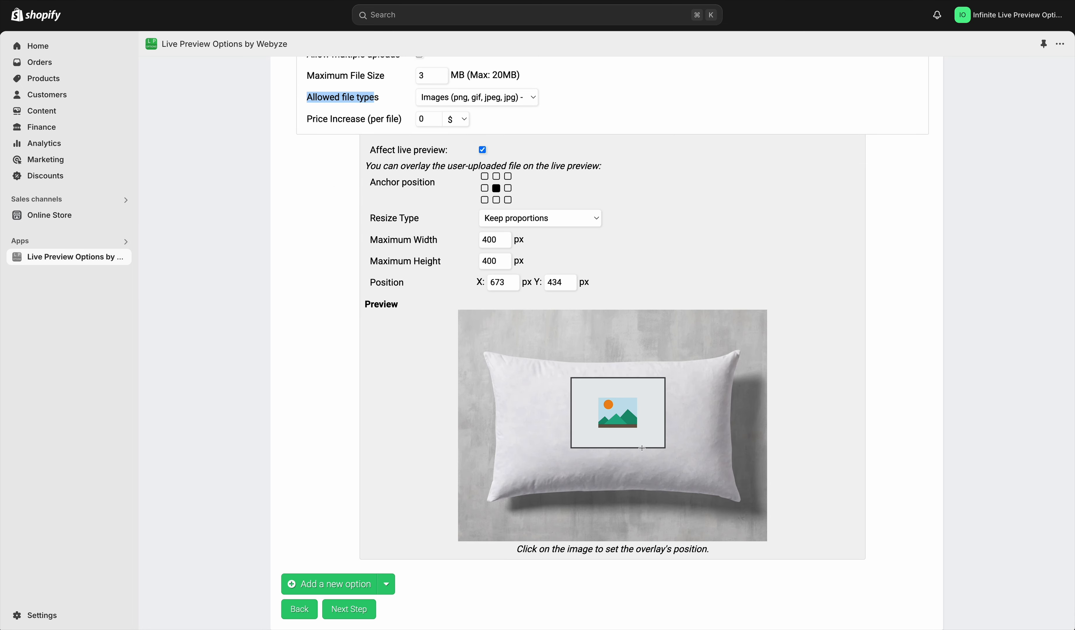
left_click(644, 453)
left_click(696, 479)
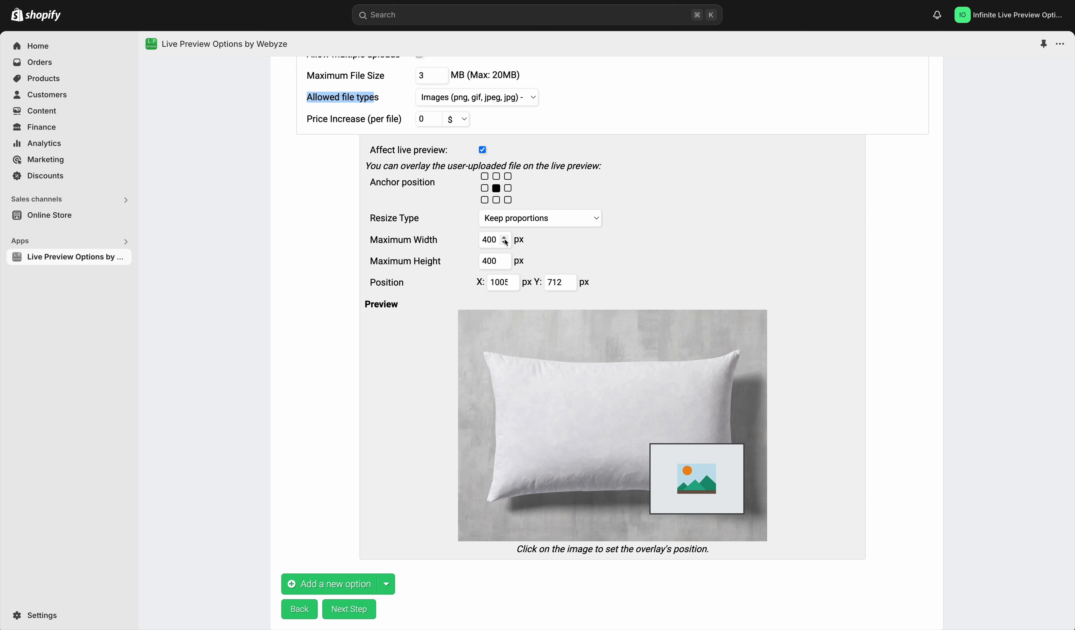
Set the upload overlay's resize type to Cover and its maximum width to 600 px.
left_click(509, 220)
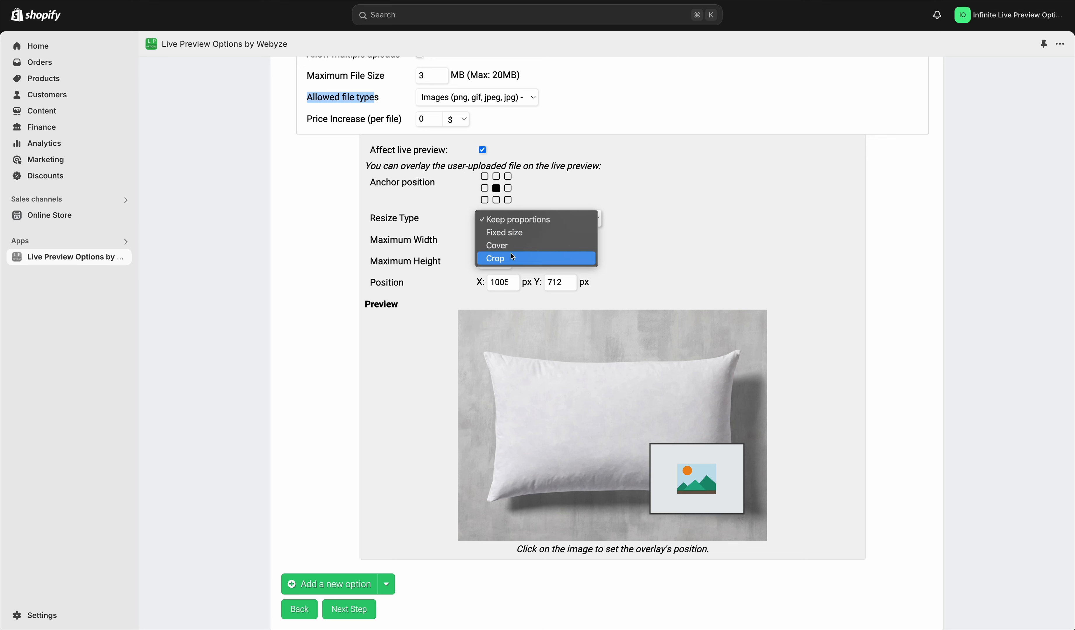
left_click(514, 245)
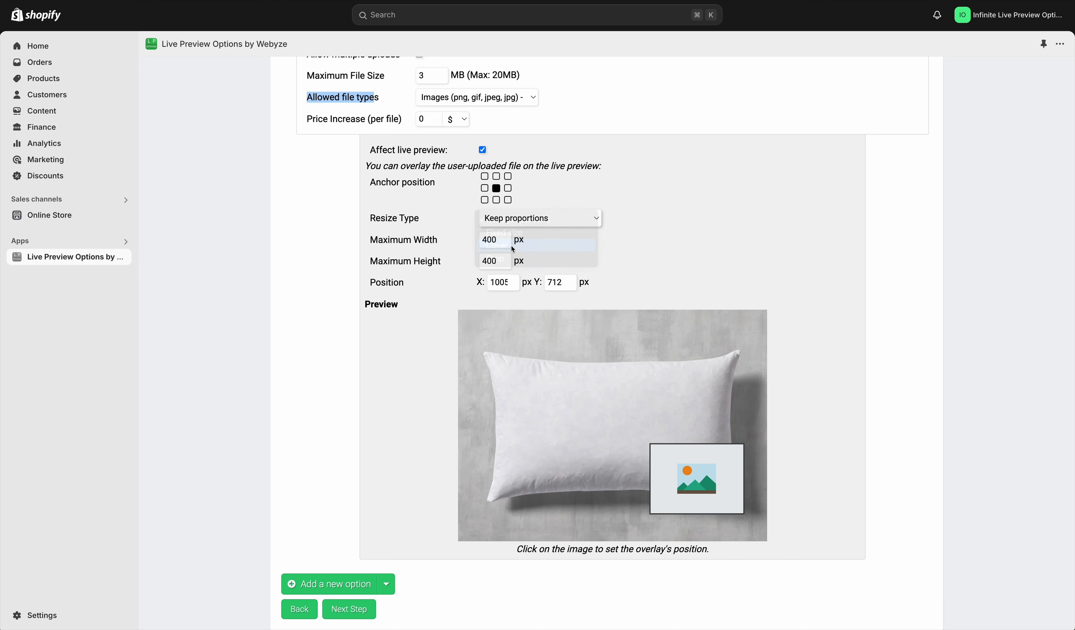
left_click(513, 223)
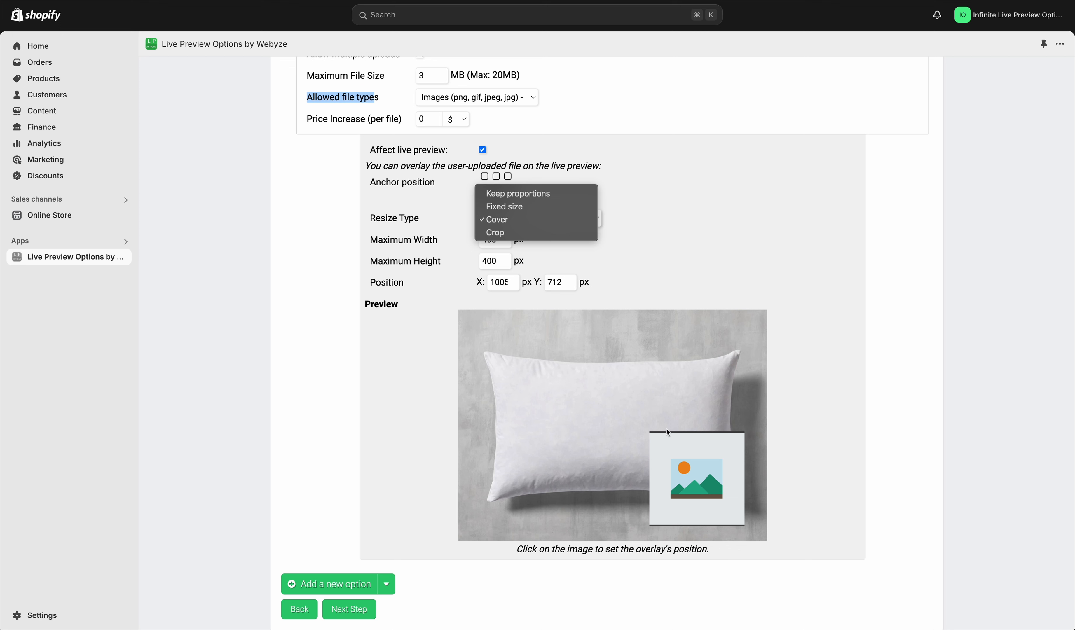
left_click(642, 249)
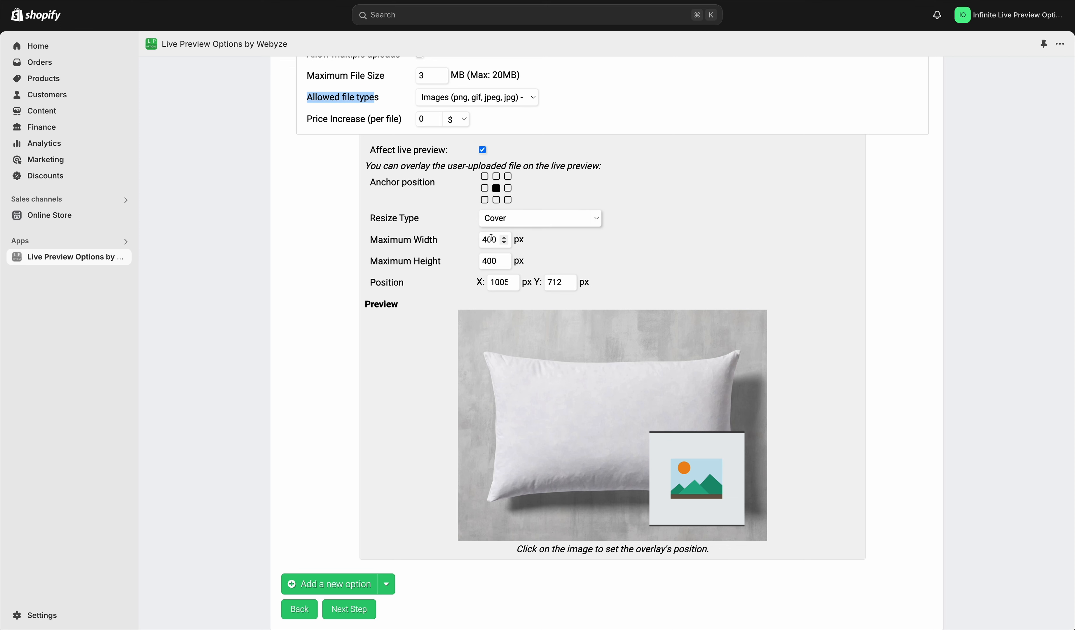
double_click(492, 239)
type("6")
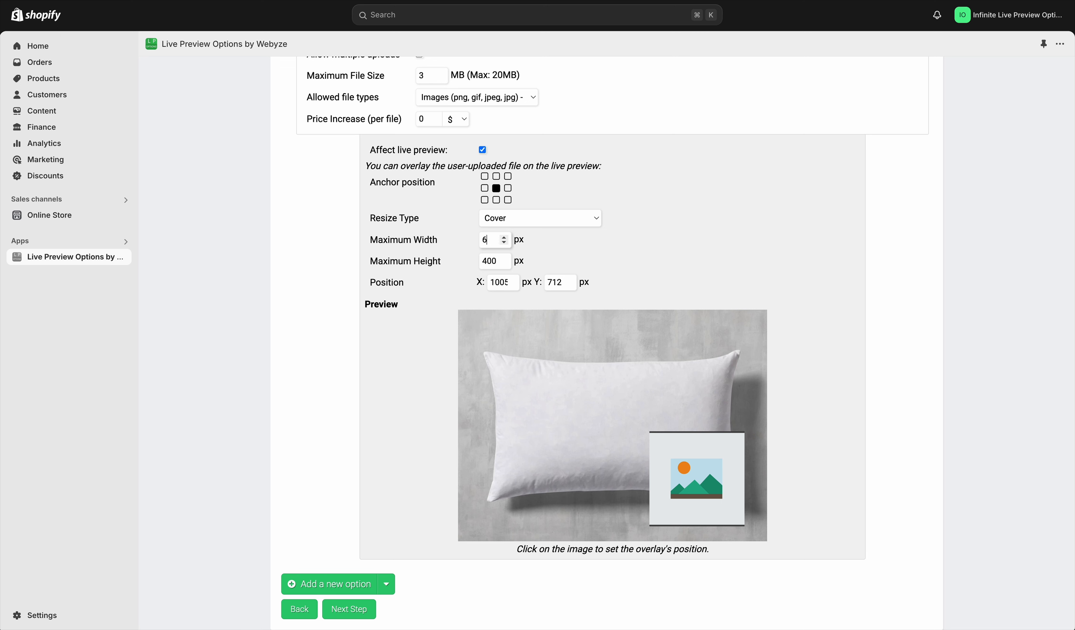
left_click(673, 254)
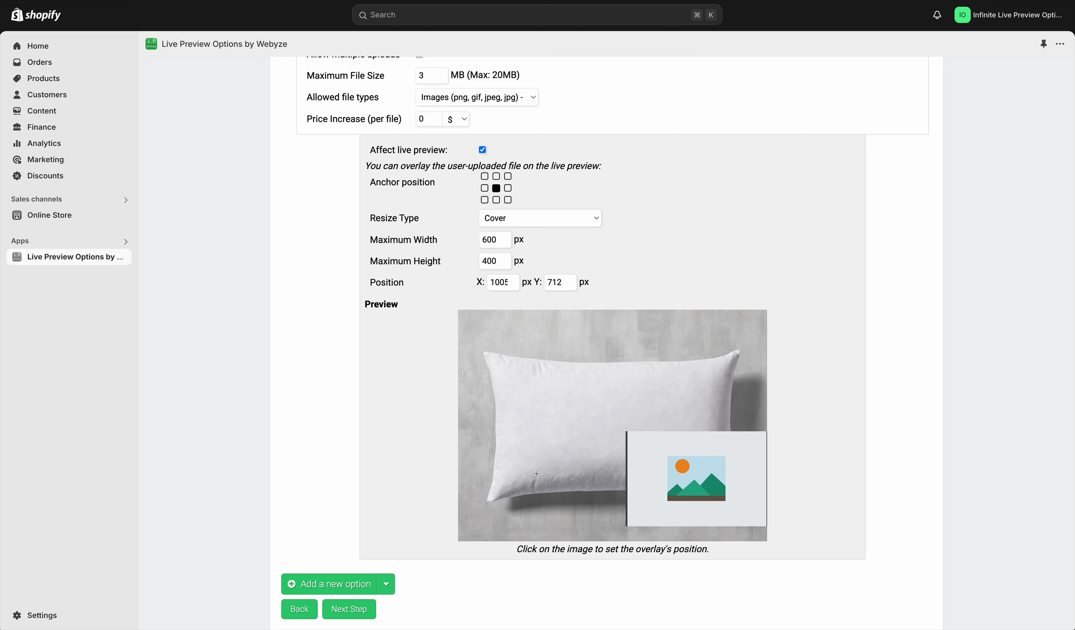
Center the upload overlay on the pillow, at about X 664 px and Y 473 px.
left_click(540, 446)
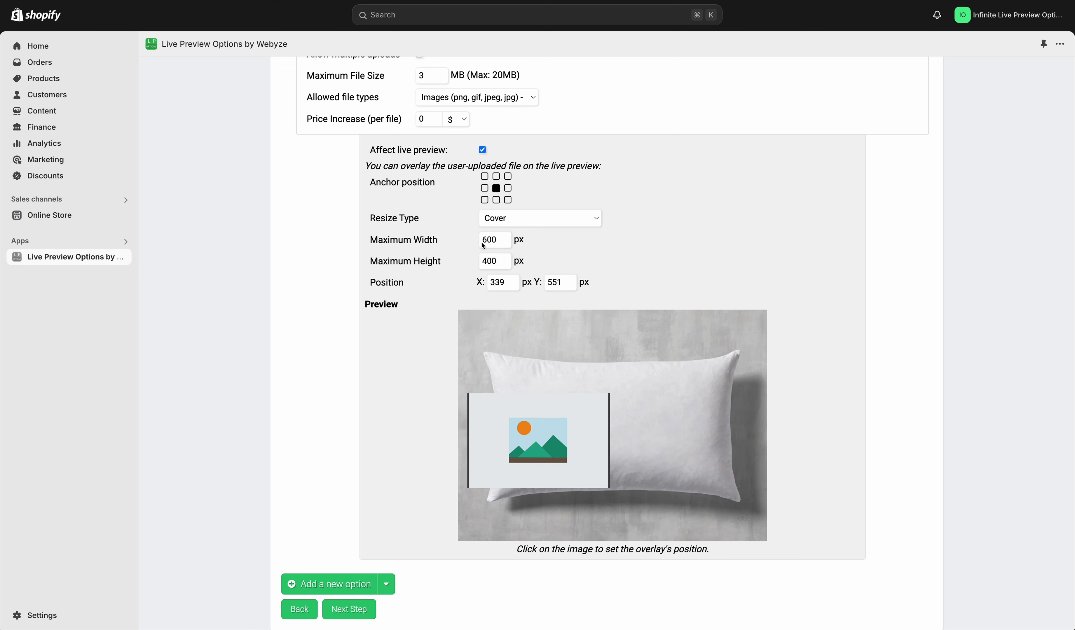
scroll(413, 259, "up", 1)
scroll(606, 346, "up", 1)
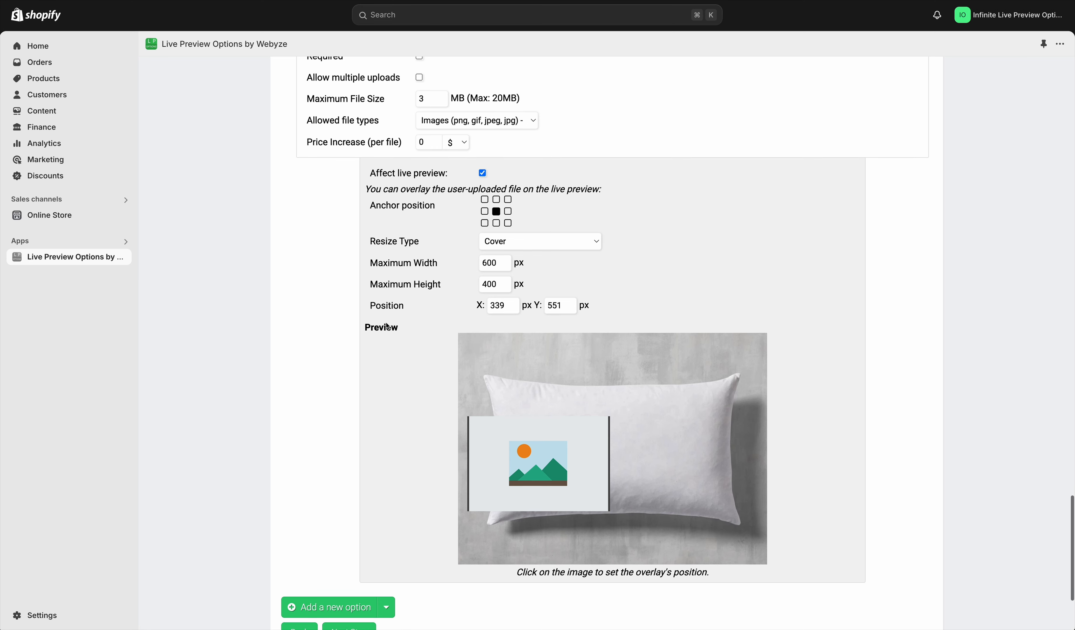
left_click(614, 455)
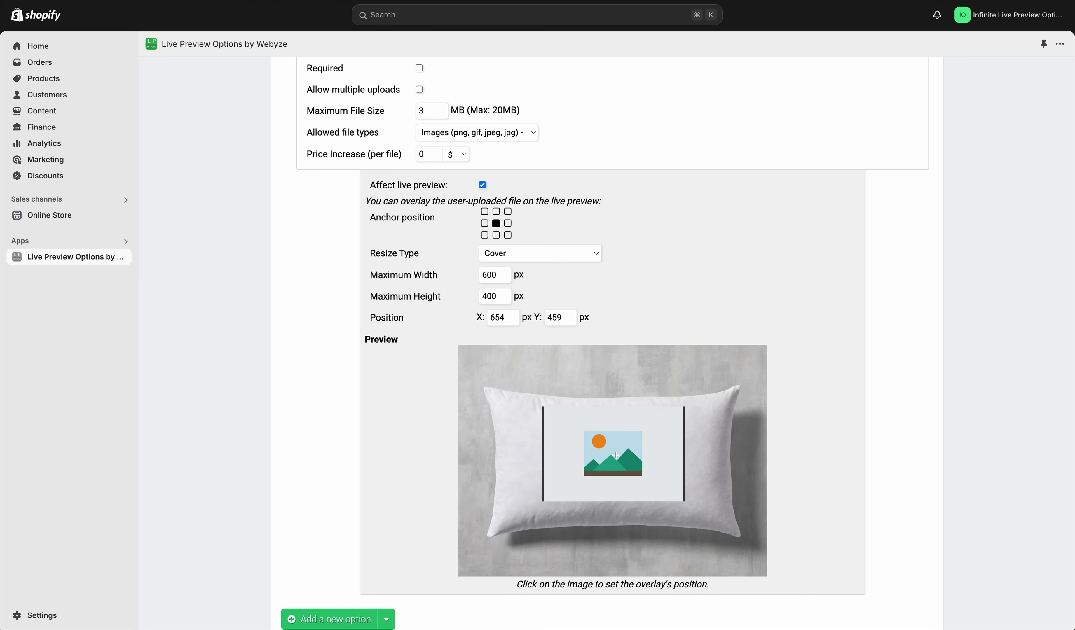
left_click(616, 460)
left_click(616, 458)
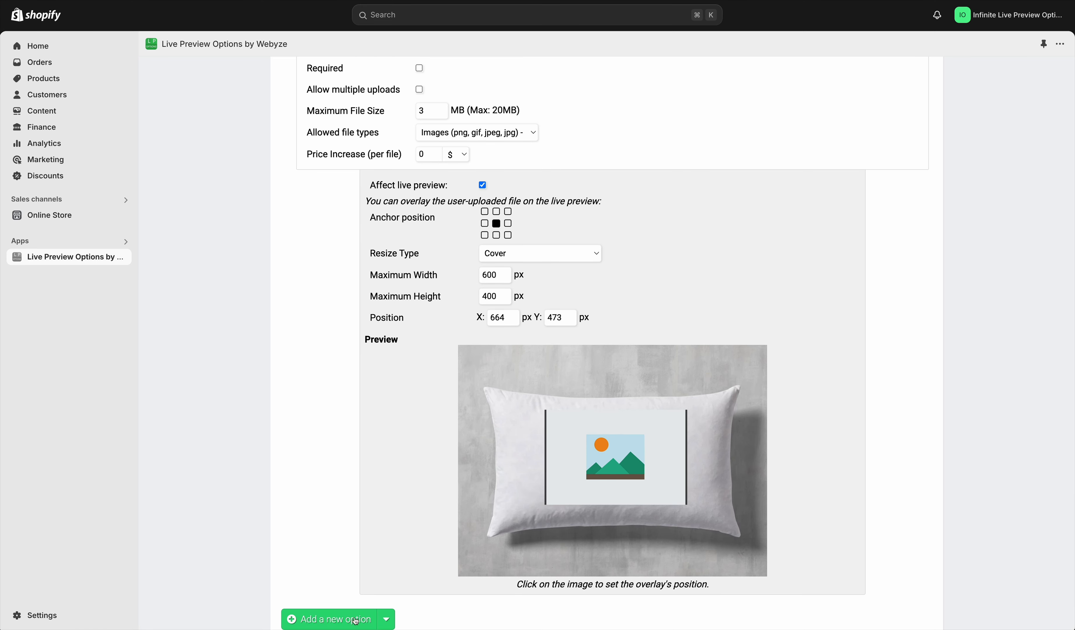
Add an instruction field option below the upload field.
scroll(616, 457, "down", 3)
left_click(329, 473)
left_click(318, 612)
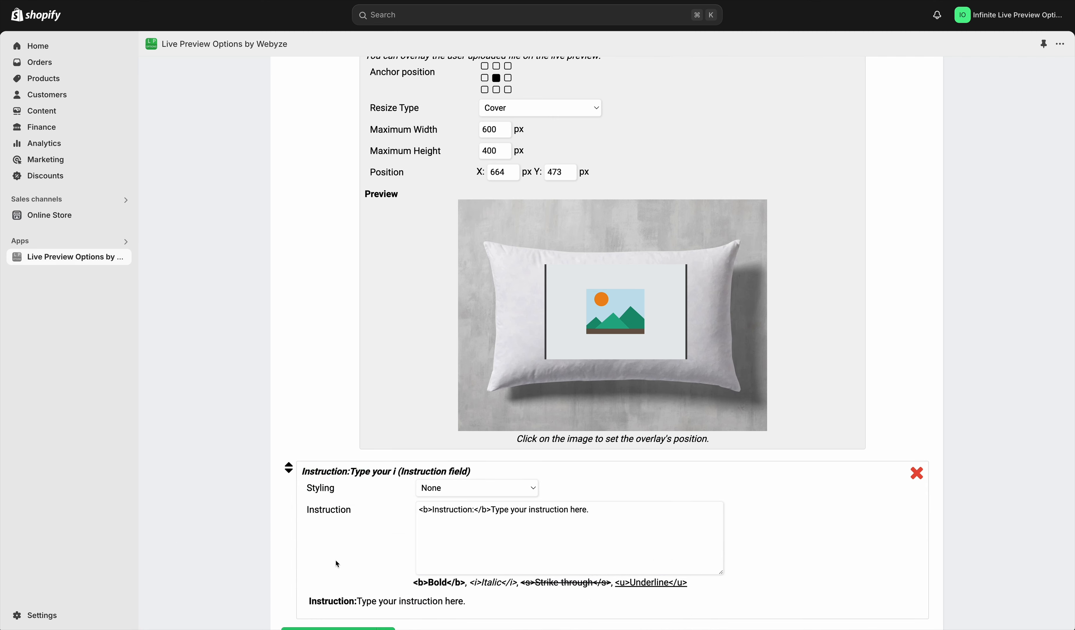
scroll(360, 412, "down", 3)
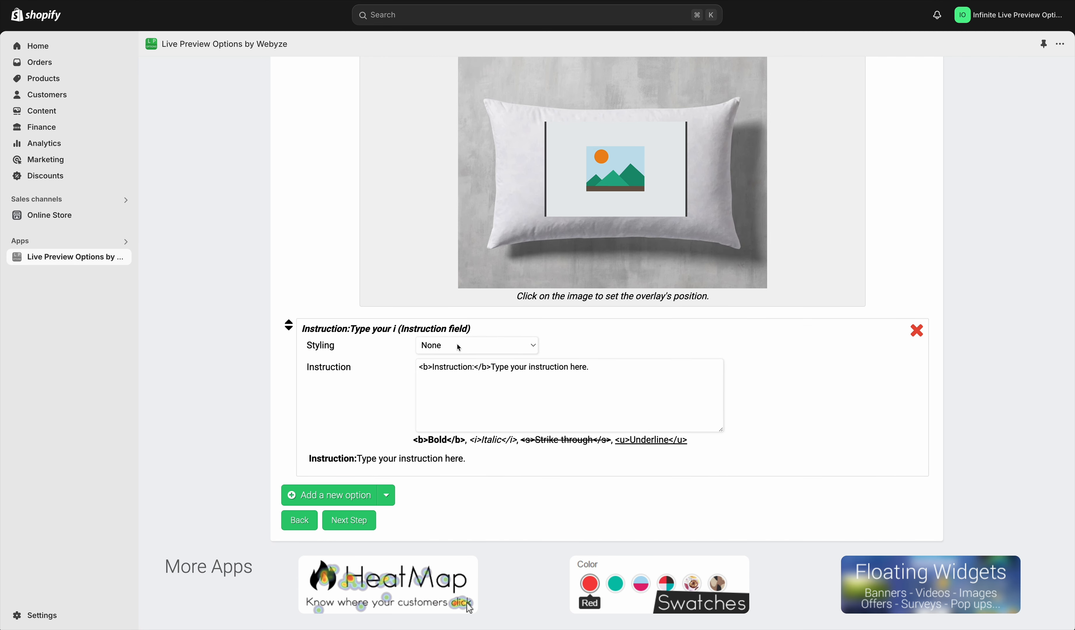
Examine the new field's placeholder instruction text and the upload field settings above it.
left_click_drag(633, 385, 417, 371)
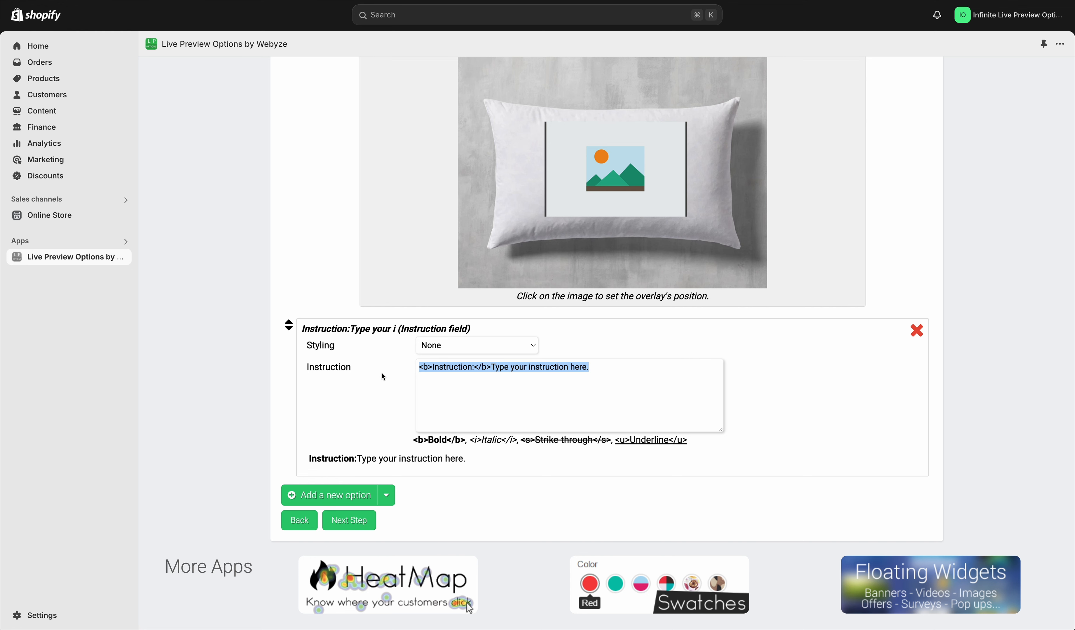
scroll(461, 349, "up", 1)
scroll(461, 349, "up", 10)
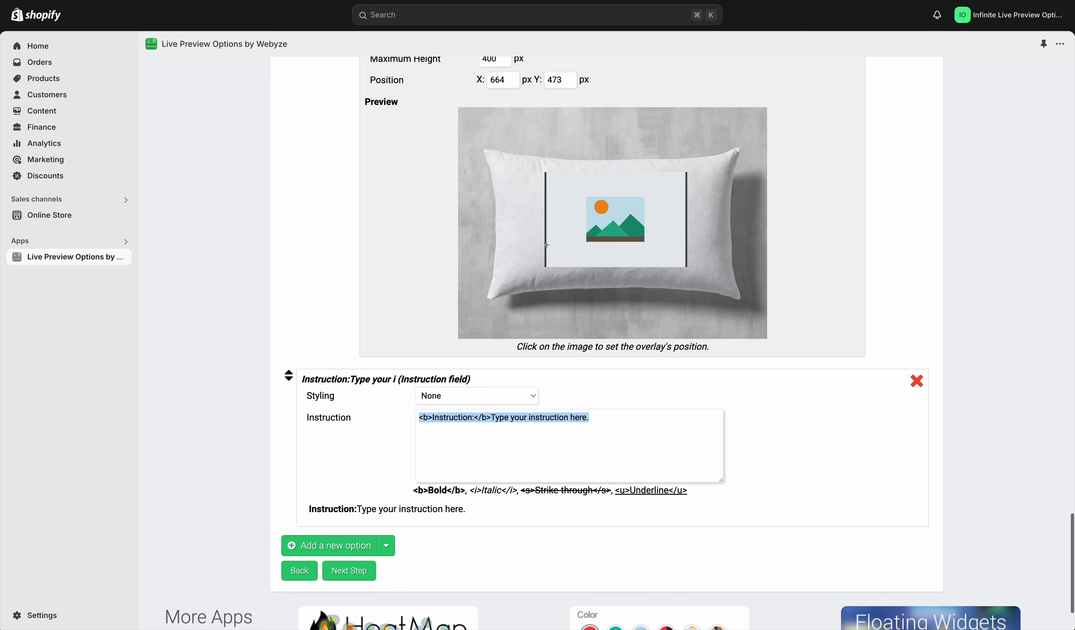
scroll(596, 252, "up", 7)
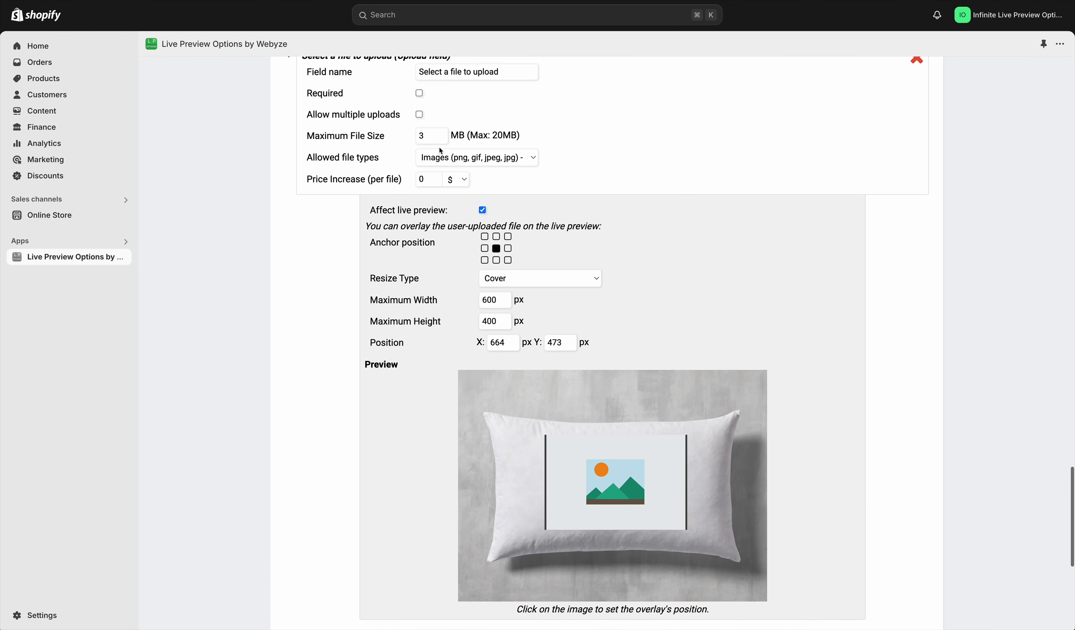
scroll(358, 465, "down", 10)
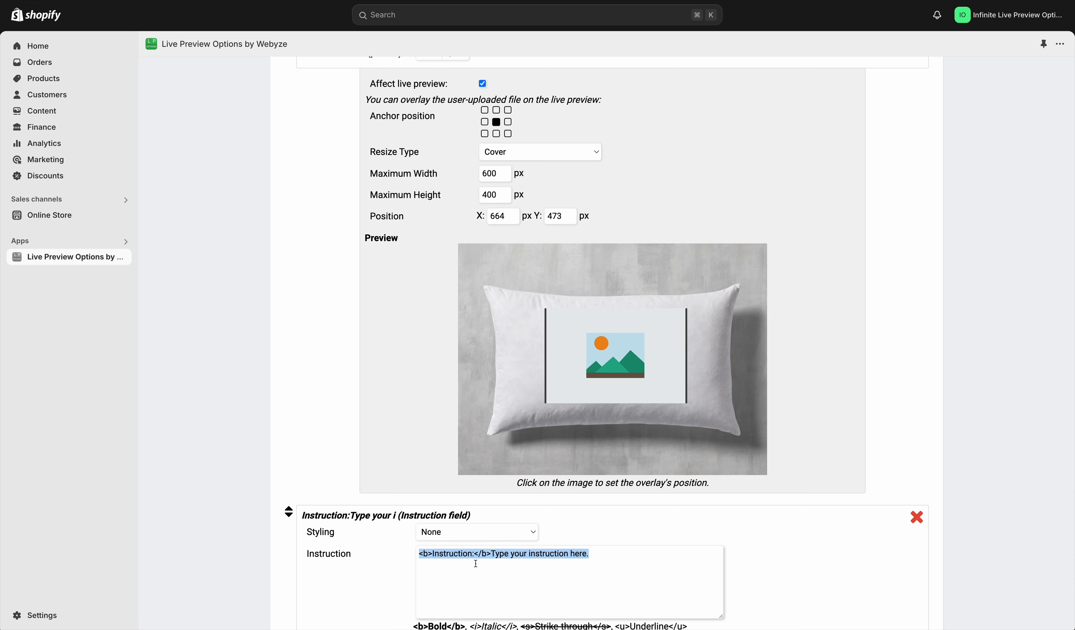
left_click_drag(650, 565, 494, 556)
scroll(628, 479, "down", 4)
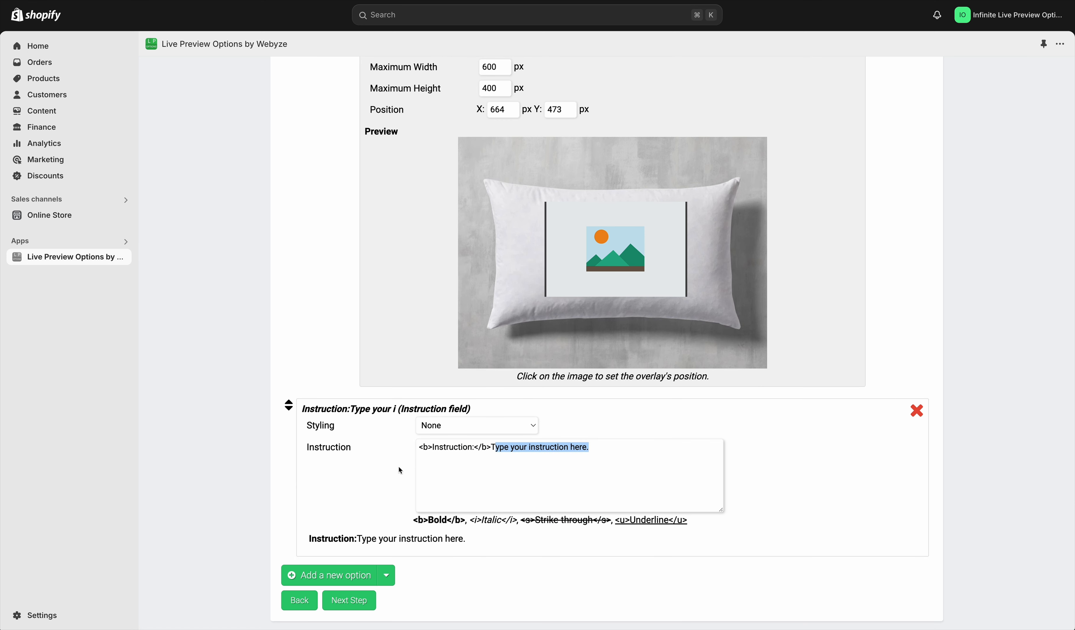
Set the instruction field's styling to Warning (Yellow/Orange) and check its styled message.
left_click(448, 429)
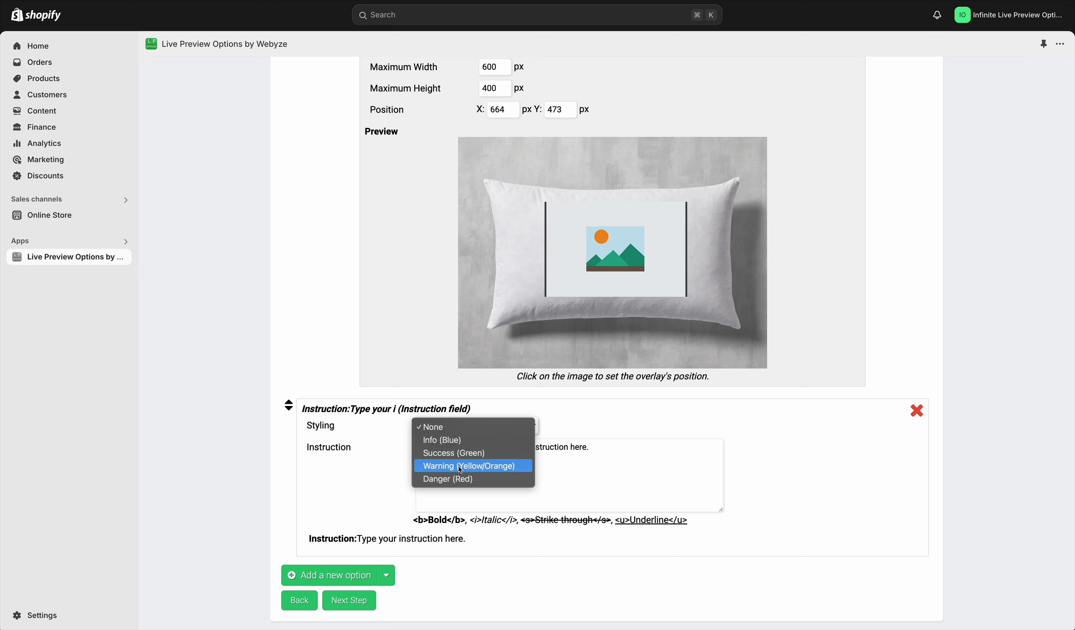
left_click(458, 467)
left_click_drag(486, 541, 323, 540)
left_click(357, 498)
Move the instruction field above the upload field, directly below the premium checkbox field.
scroll(305, 428, "up", 2)
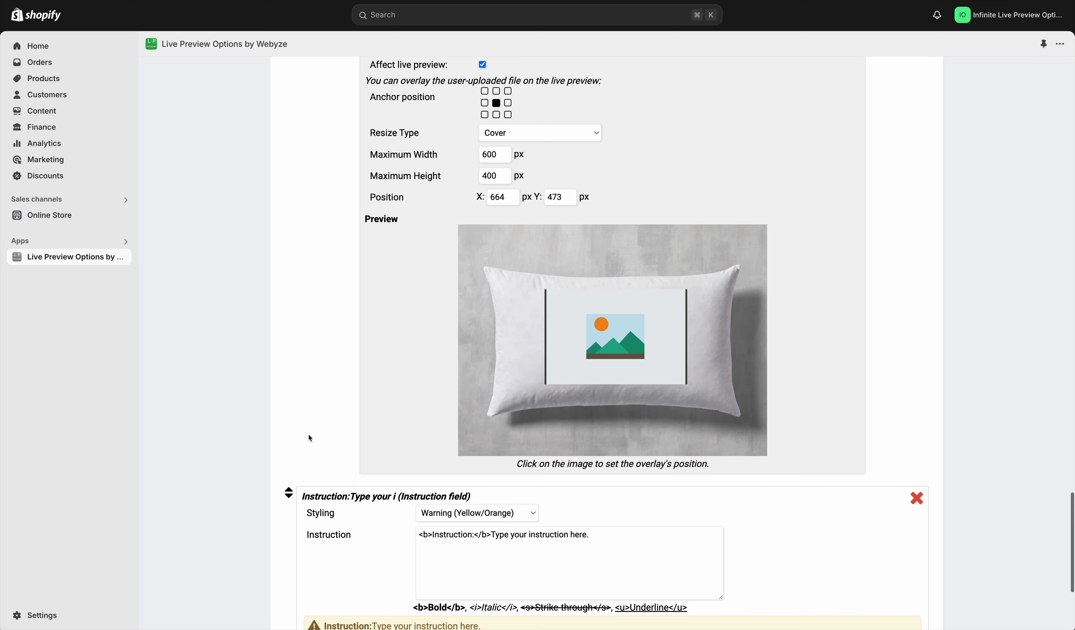
scroll(304, 403, "up", 6)
left_click_drag(287, 493, 309, 189)
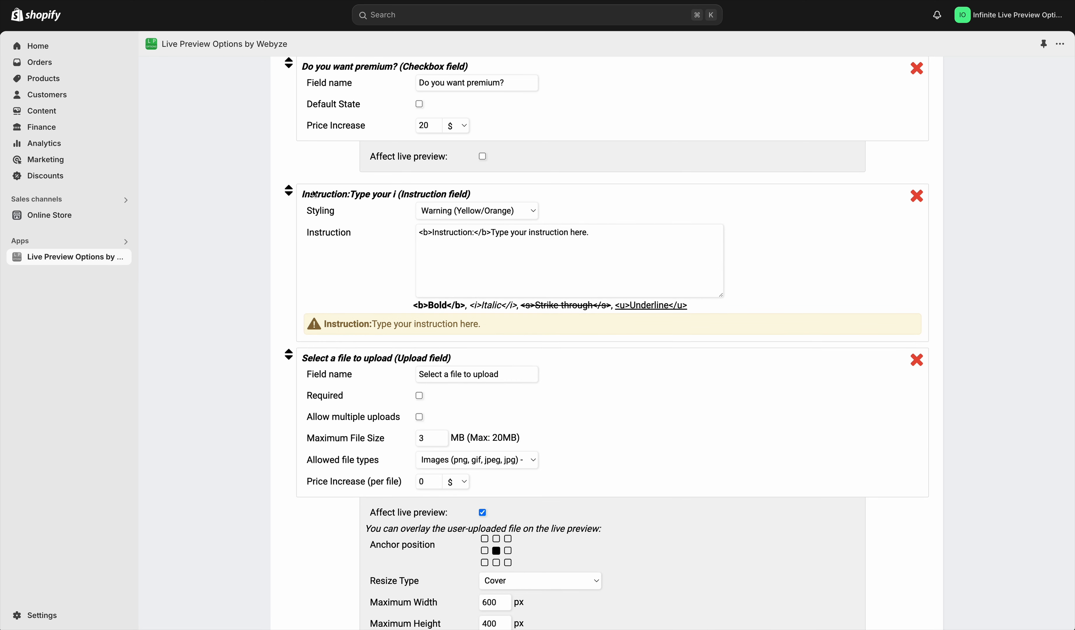
Replace the placeholder after the bold "Instruction:" label with "Please upload a high resolution image.".
triple_click(477, 247)
left_click(606, 235)
left_click_drag(606, 235, 494, 231)
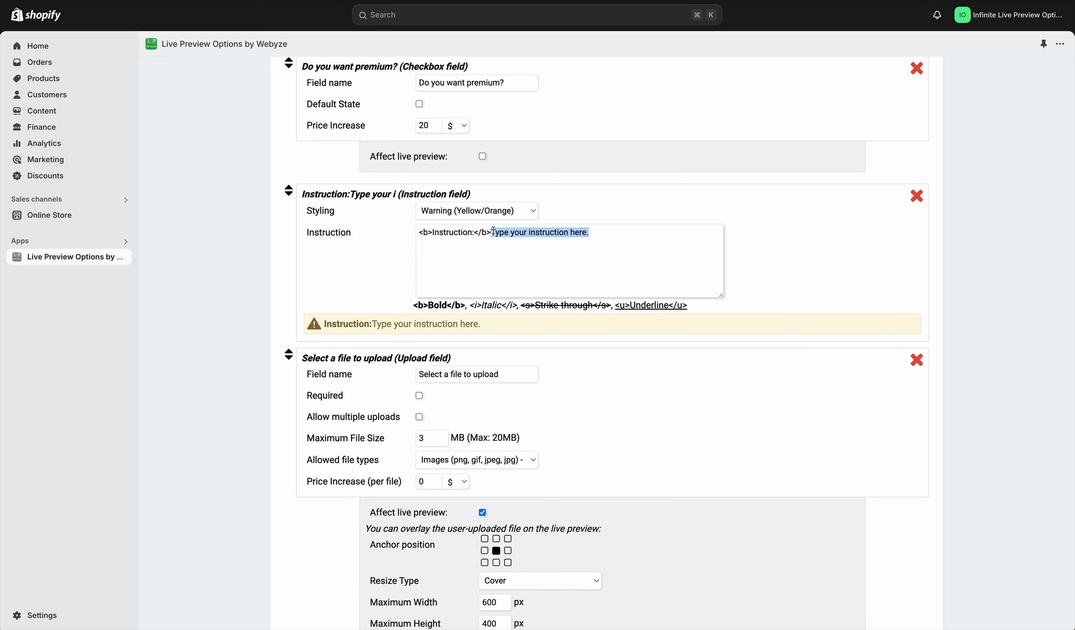
type("Please ul")
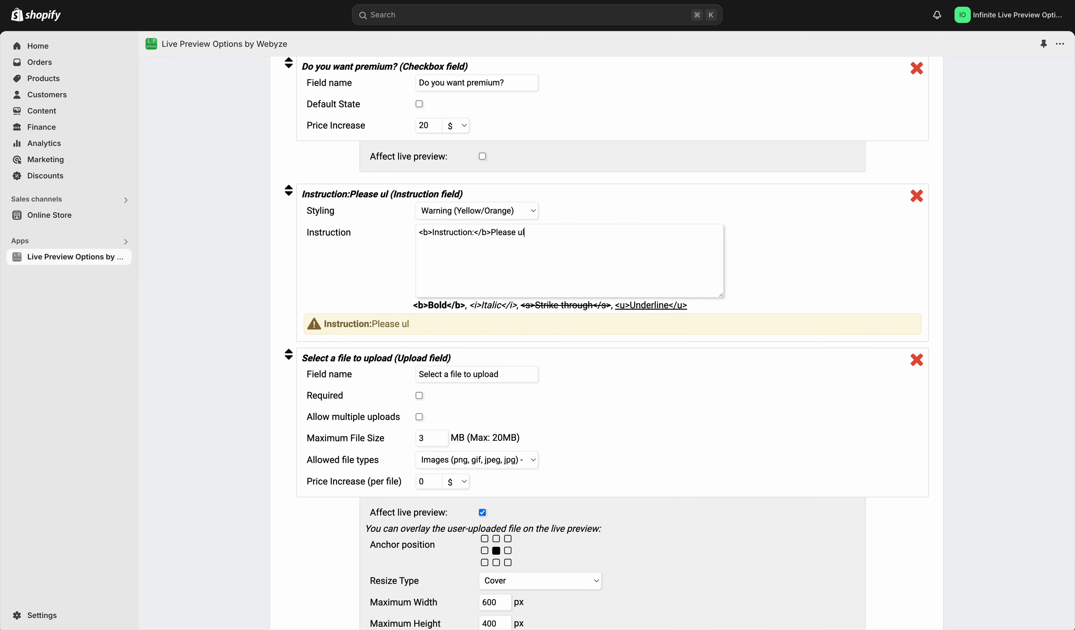
key("BackSpace")
type("pload a ")
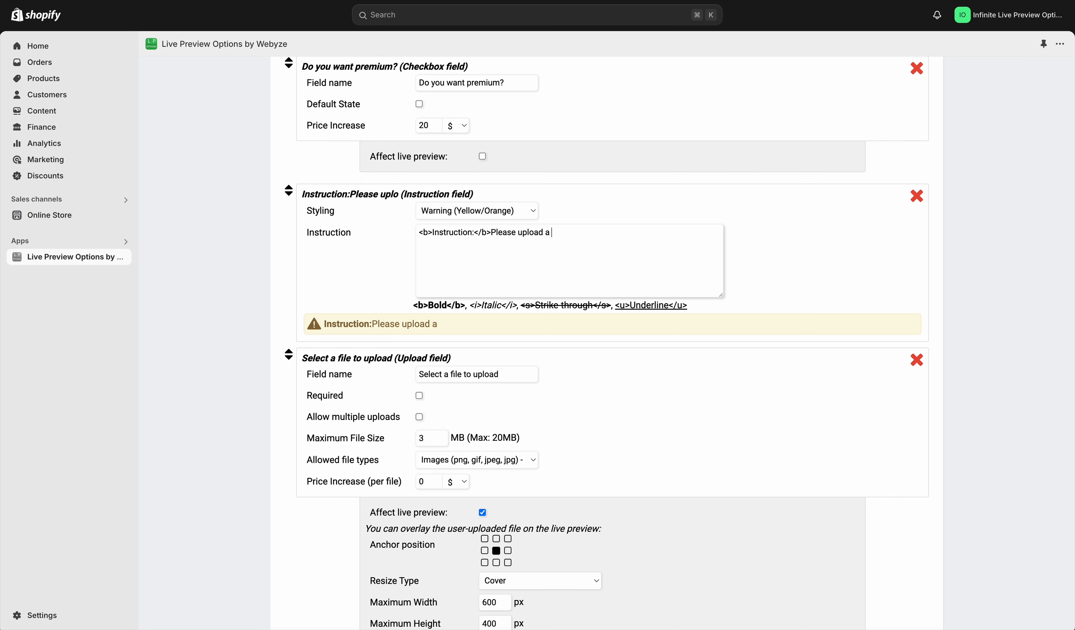
type("high resolution image.")
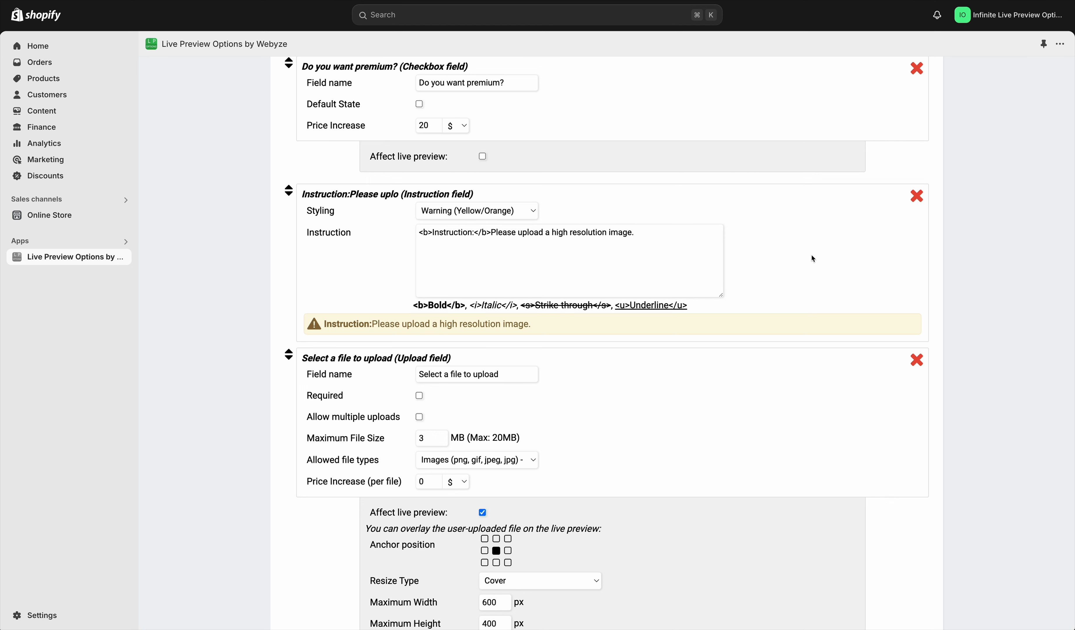
Proceed from the option fields to the Conditional Logic stage.
scroll(707, 323, "down", 10)
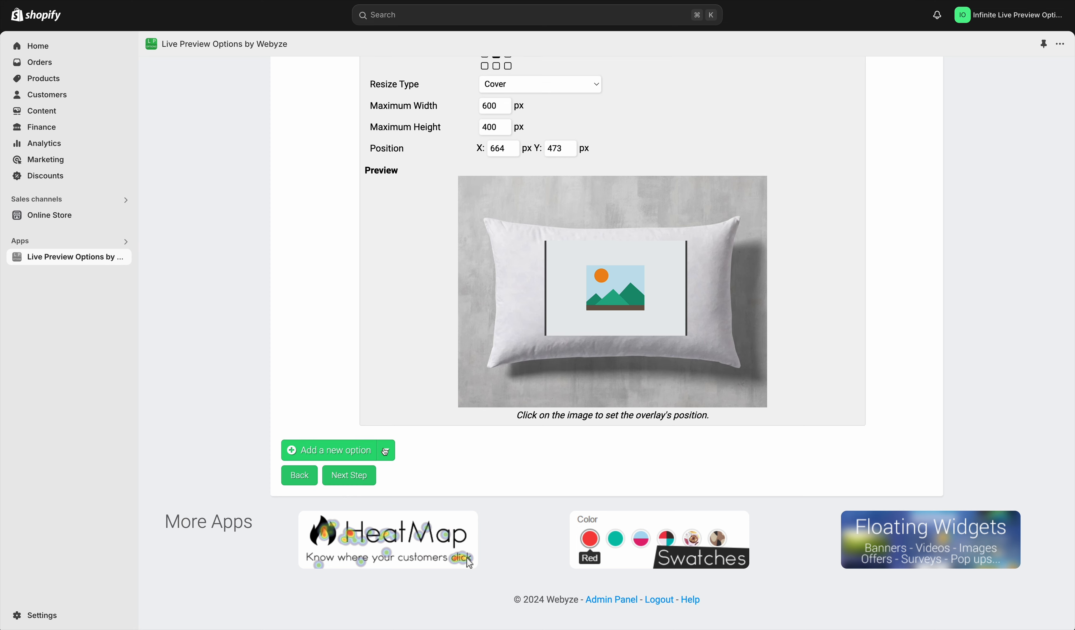
left_click(350, 481)
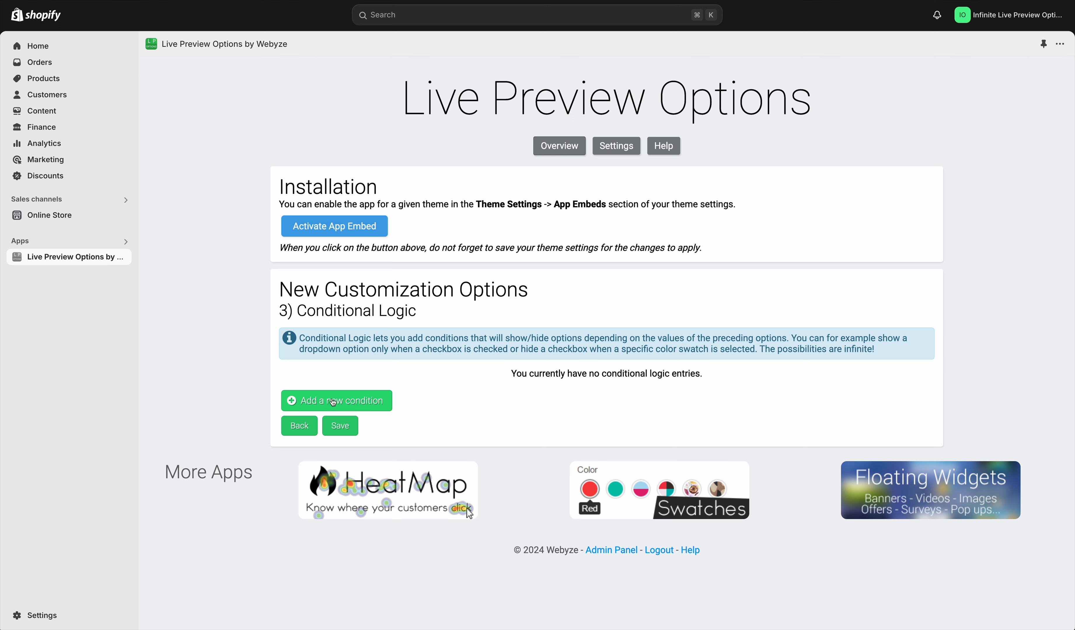
Go back to the option fields, review all of them, and return to the Conditional Logic stage.
left_click(334, 401)
scroll(490, 360, "down", 5)
scroll(490, 359, "down", 20)
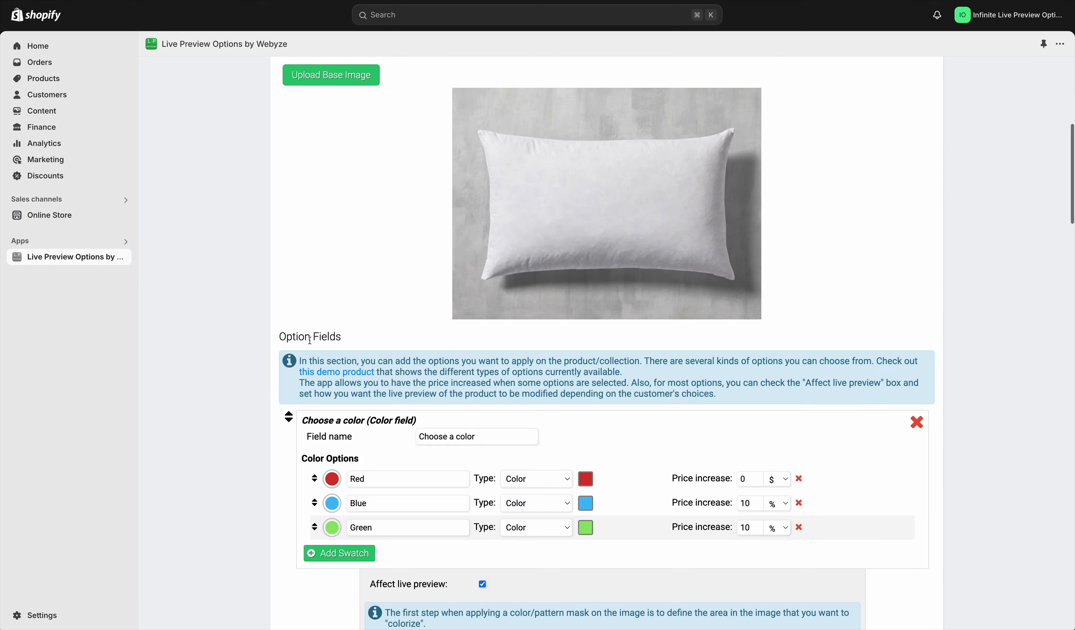
scroll(320, 368, "down", 20)
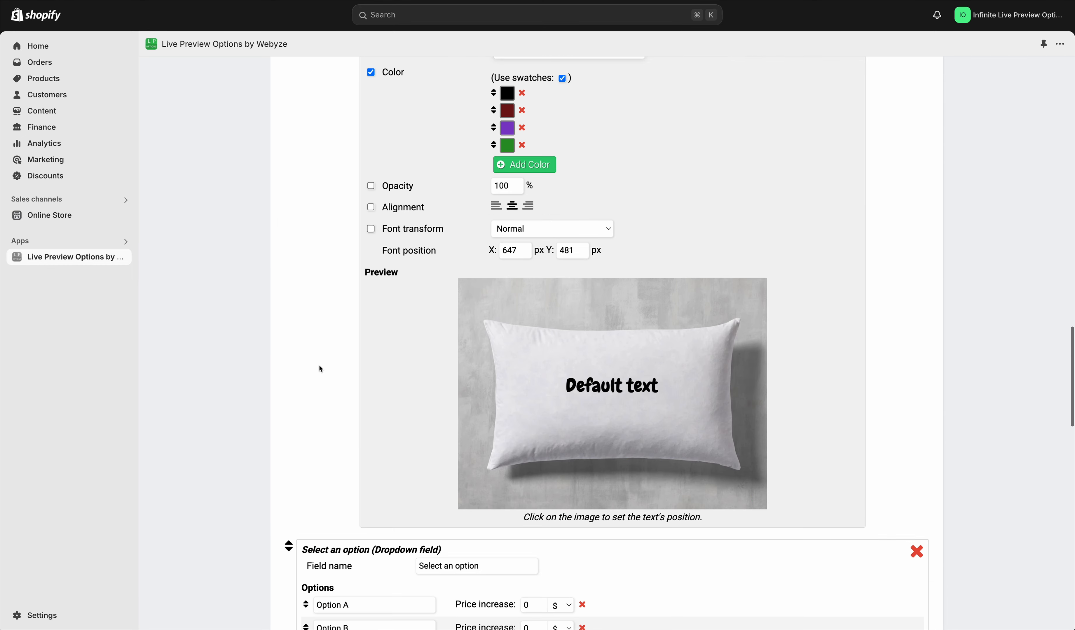
scroll(320, 368, "down", 10)
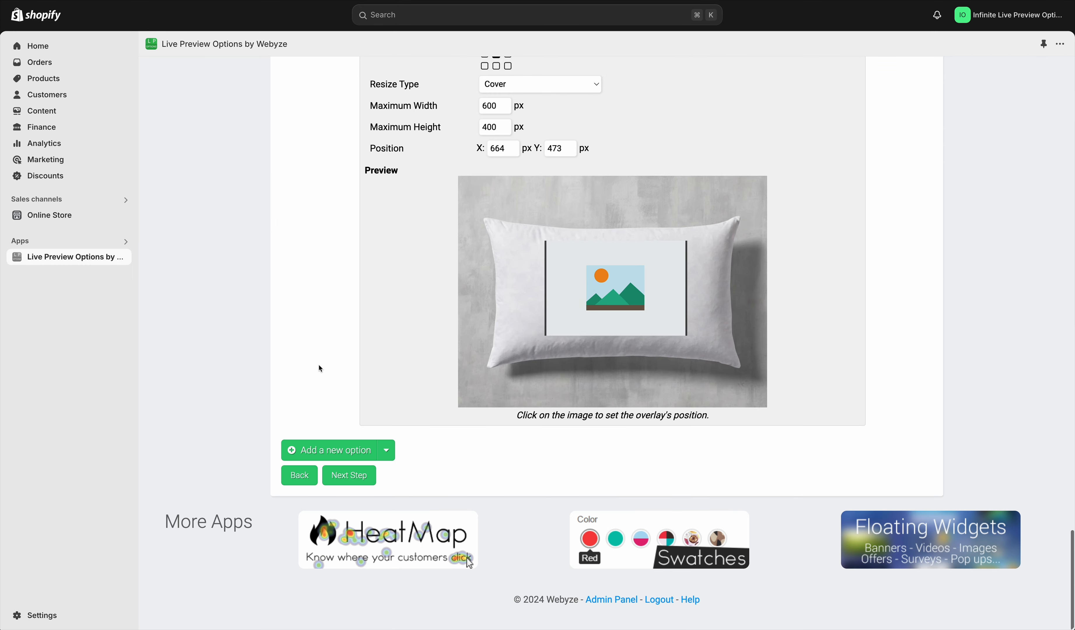
left_click(353, 474)
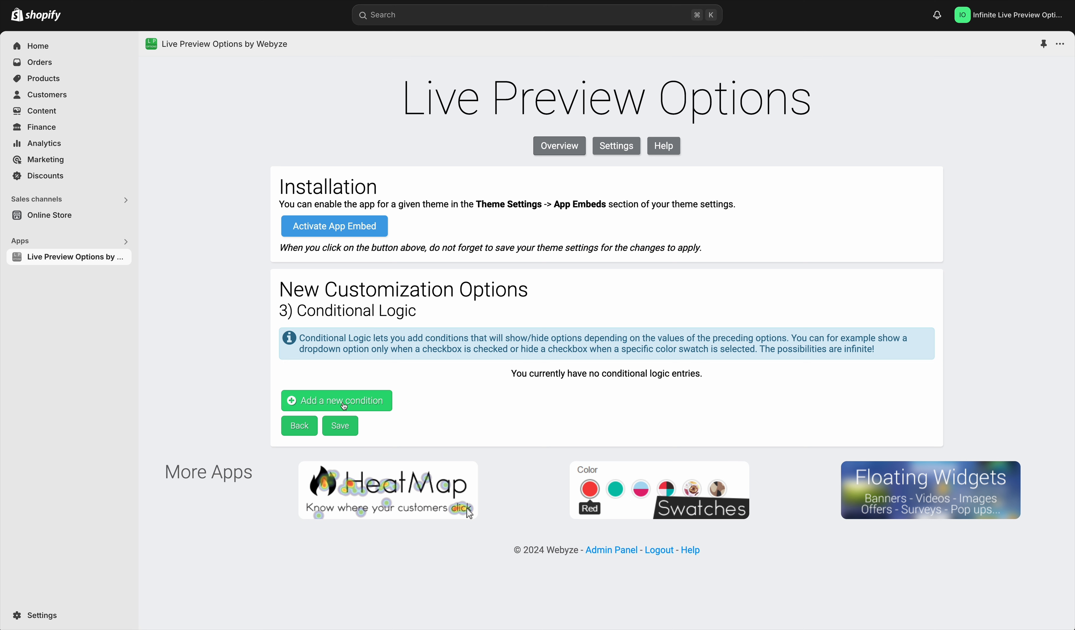
Add a condition triggered when the "Select an option" dropdown field is Option B.
left_click(351, 395)
left_click(367, 396)
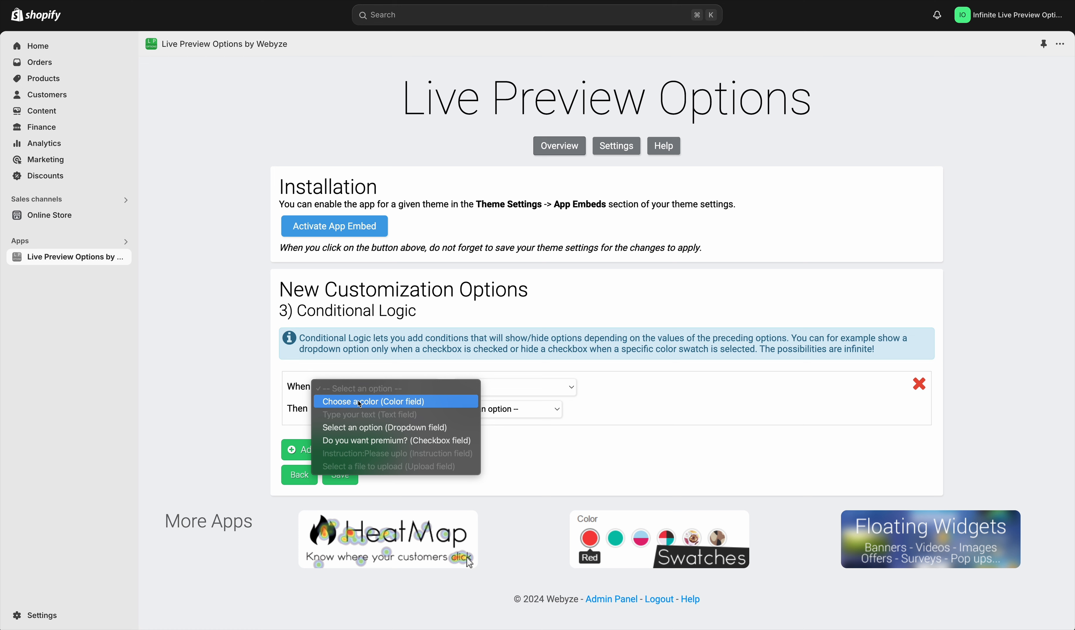
left_click(368, 428)
left_click(493, 388)
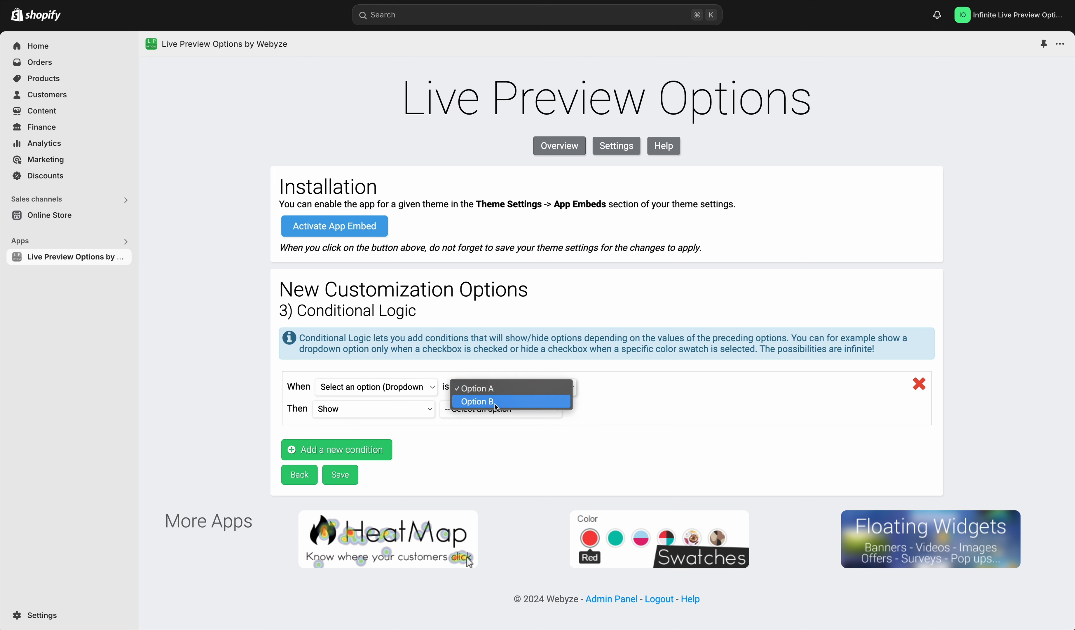
left_click(496, 407)
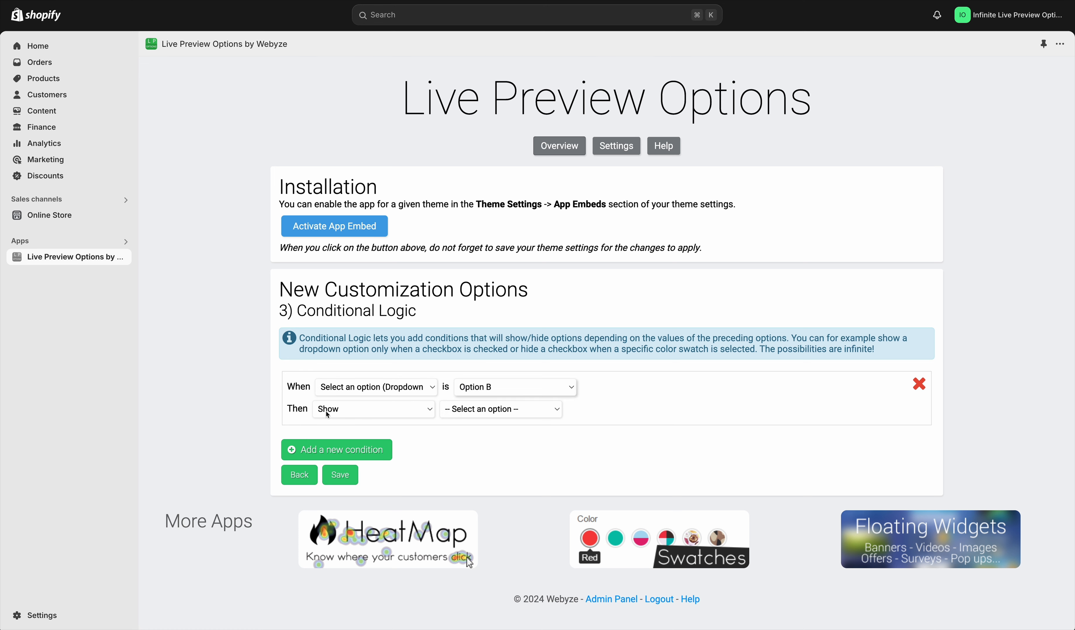
Make the Option B condition show the "Do you want premium?" checkbox field, and save the customization options.
left_click(478, 411)
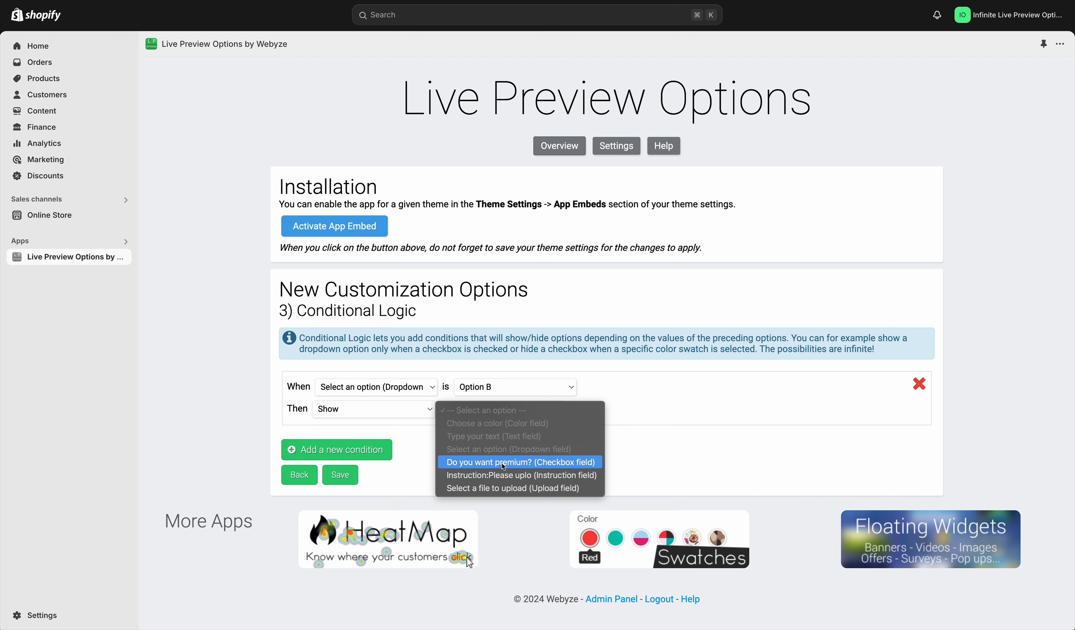
left_click(460, 463)
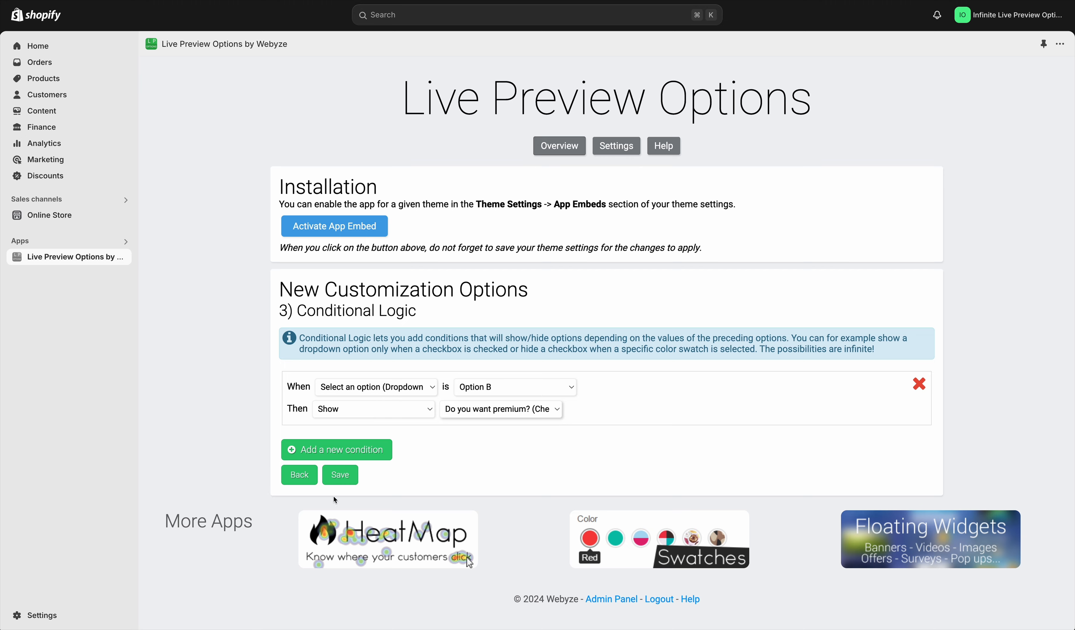
left_click(339, 476)
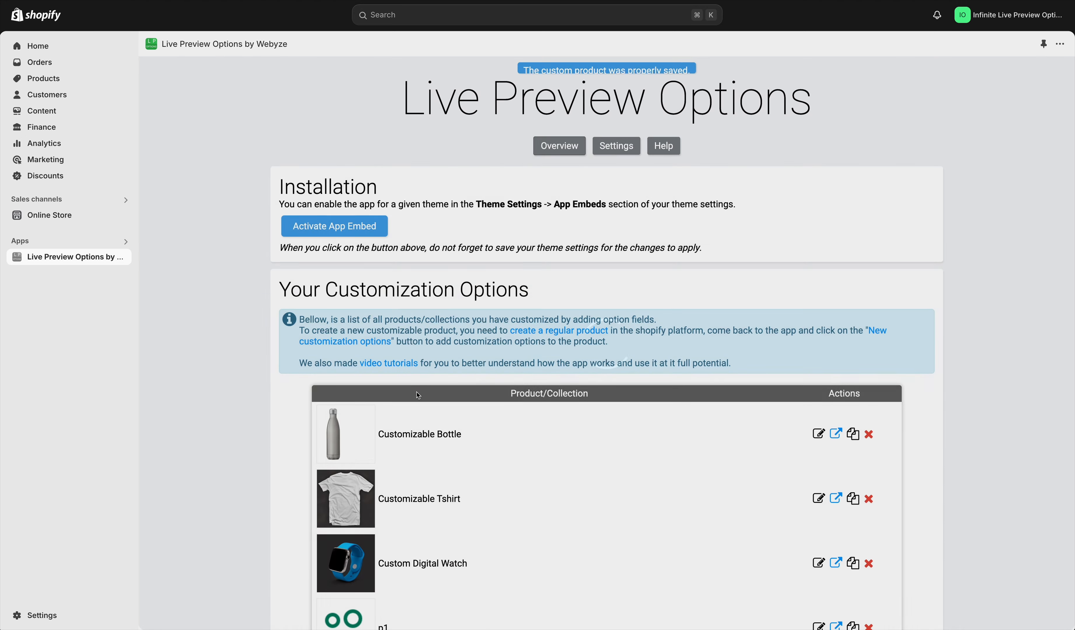
Open the Pillow Product's storefront page and preview the pillow in blue and green, ending on red.
scroll(505, 359, "down", 4)
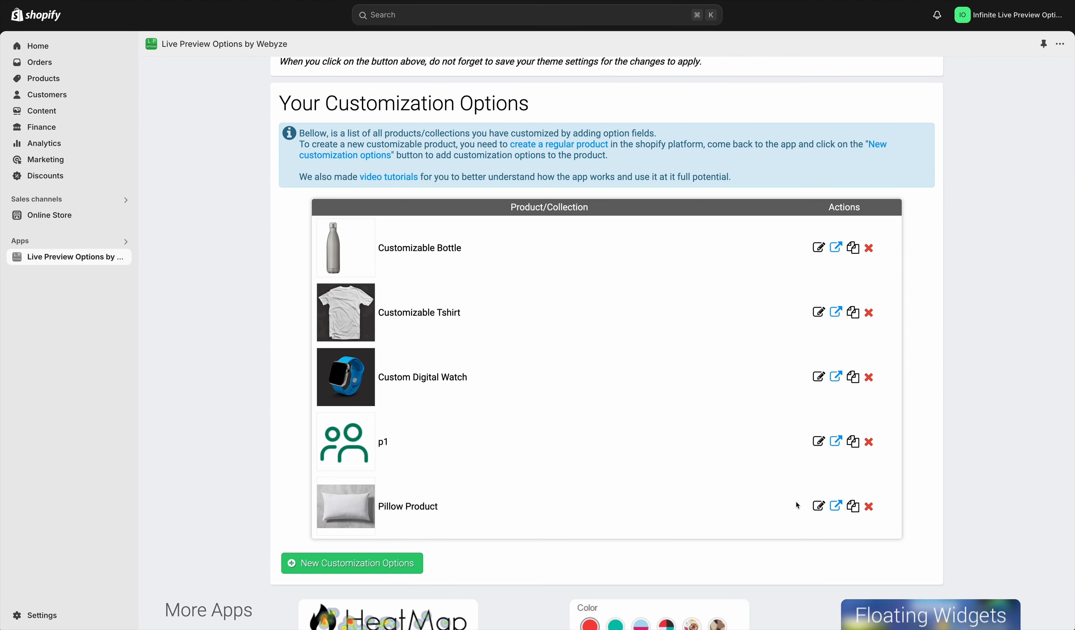
left_click(837, 506)
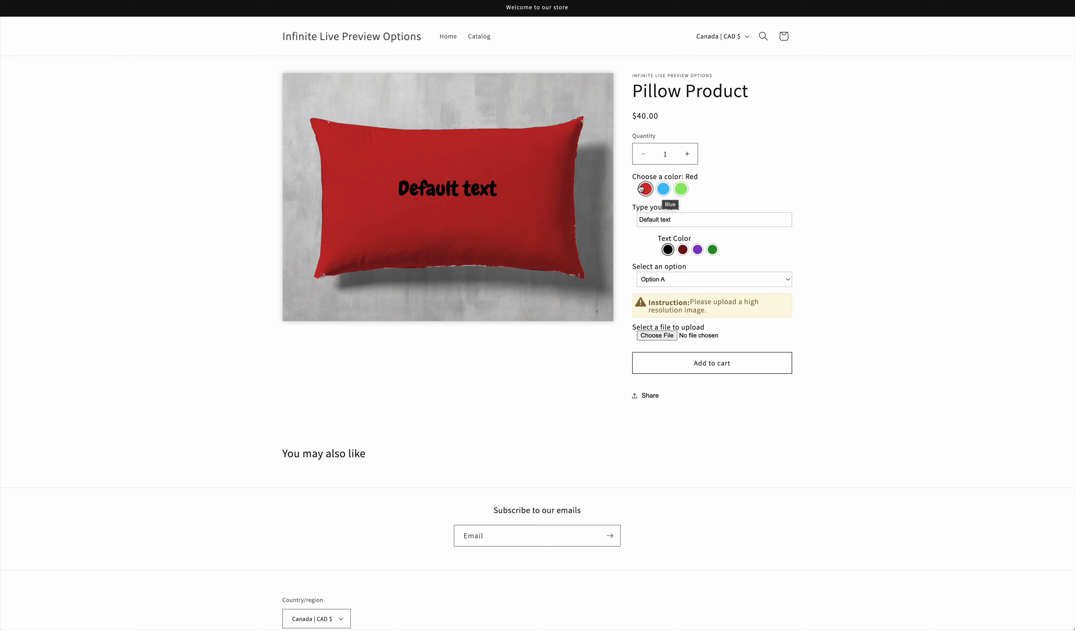
left_click(666, 190)
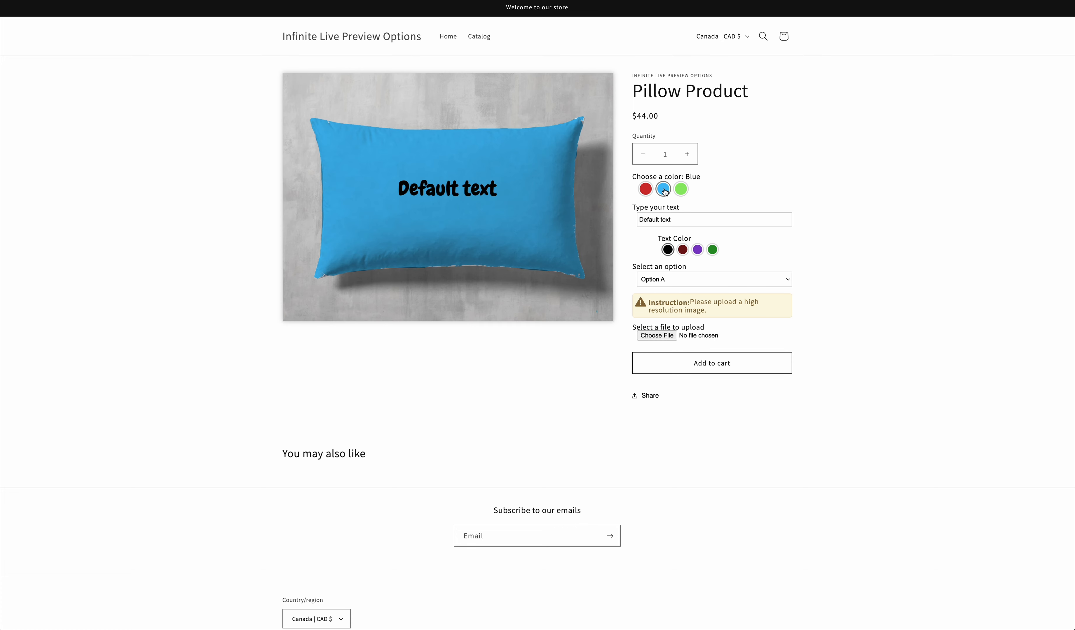
left_click(681, 189)
left_click(666, 190)
left_click(644, 189)
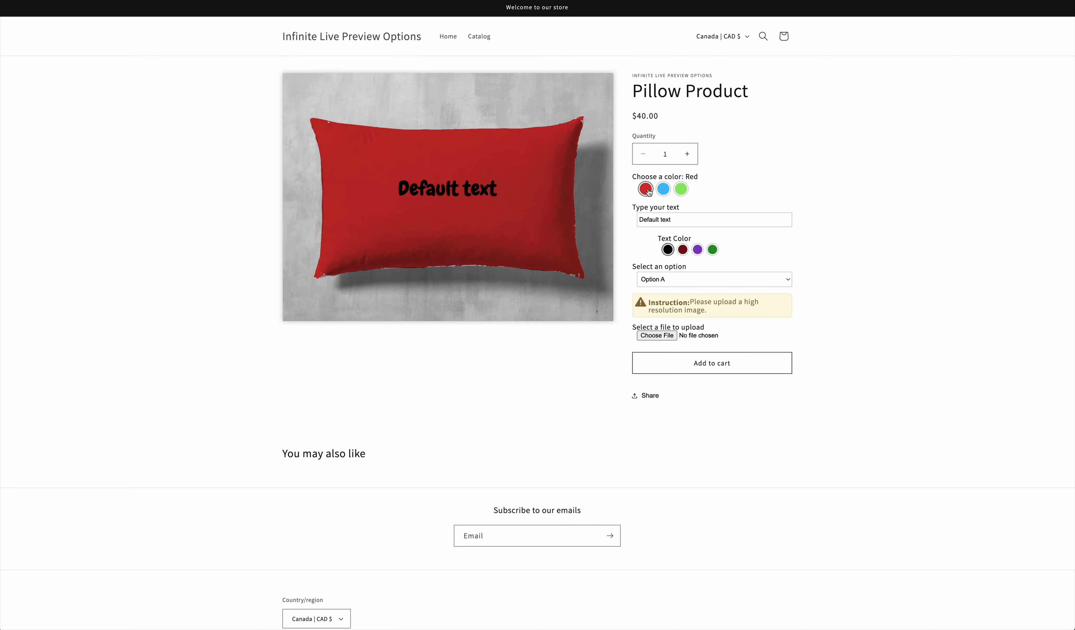
Replace the default pillow text with "HEllo world" on the product page.
triple_click(671, 220)
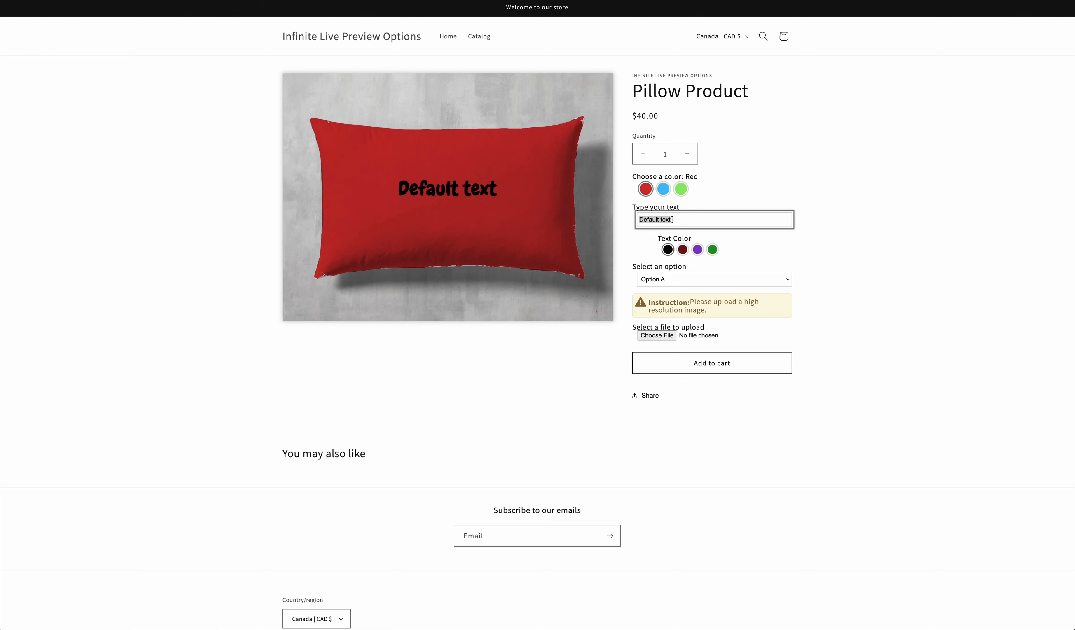
type("HEllo world")
left_click(843, 177)
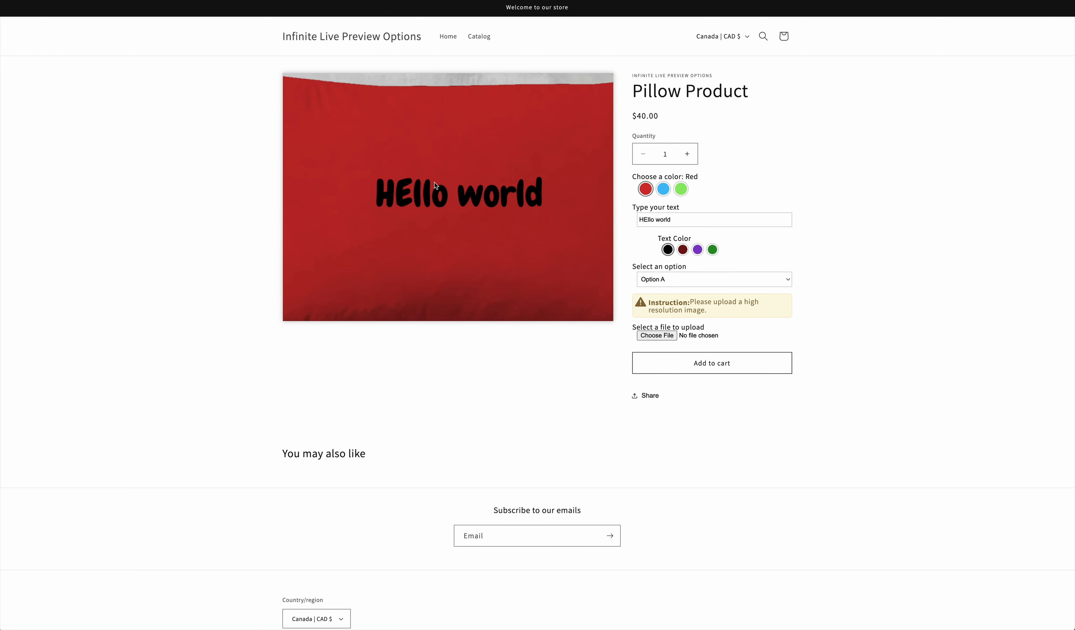
Preview the pillow text in purple, dark red and green, and return the text color to black.
left_click(696, 251)
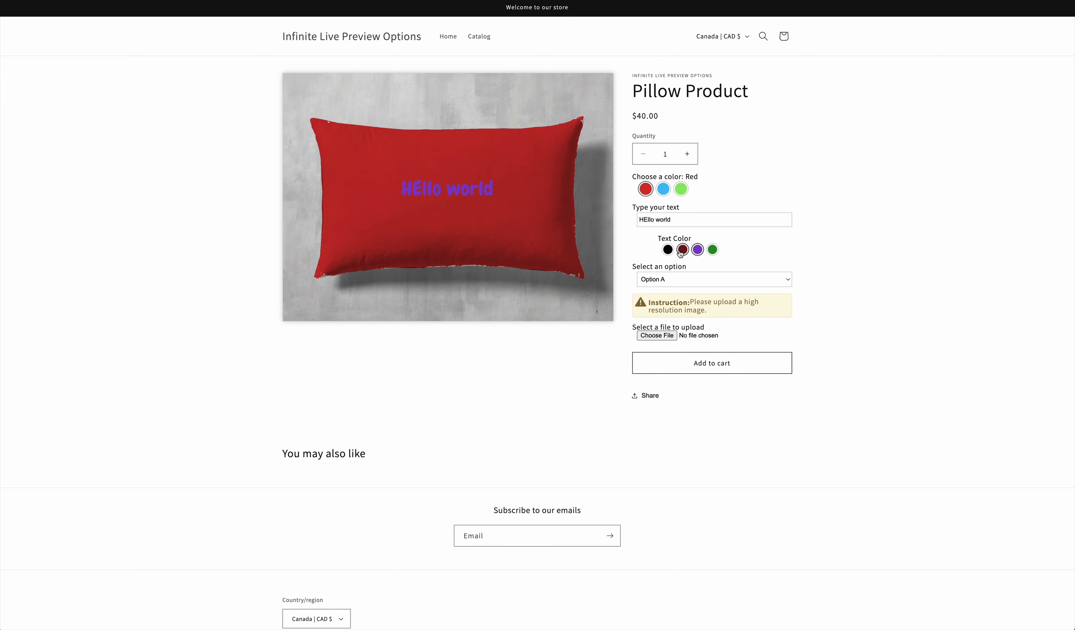
left_click(680, 252)
left_click(712, 250)
left_click(667, 250)
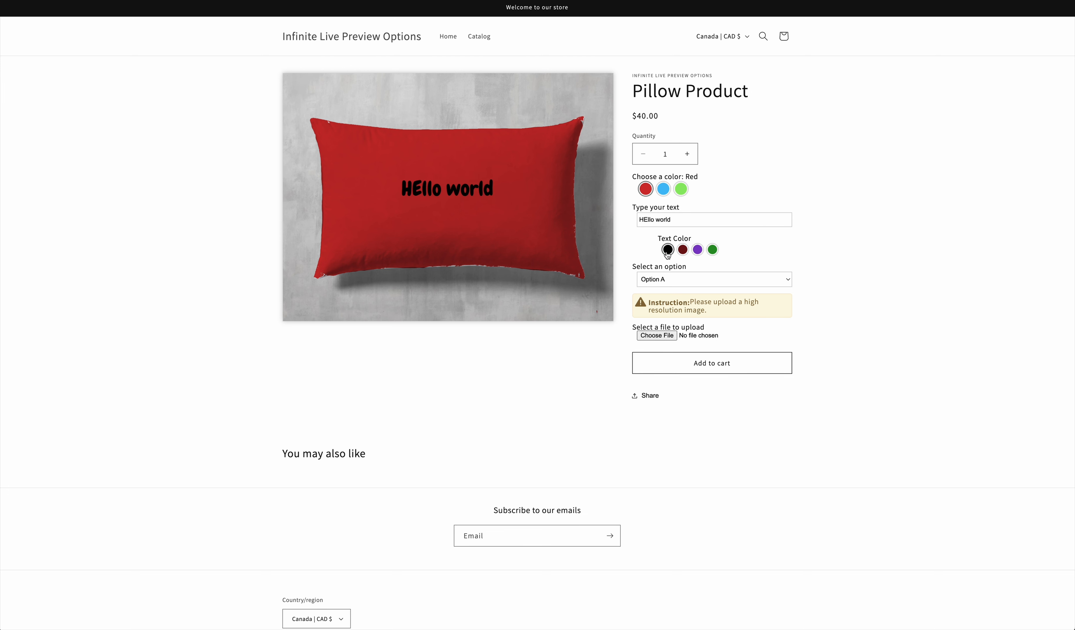